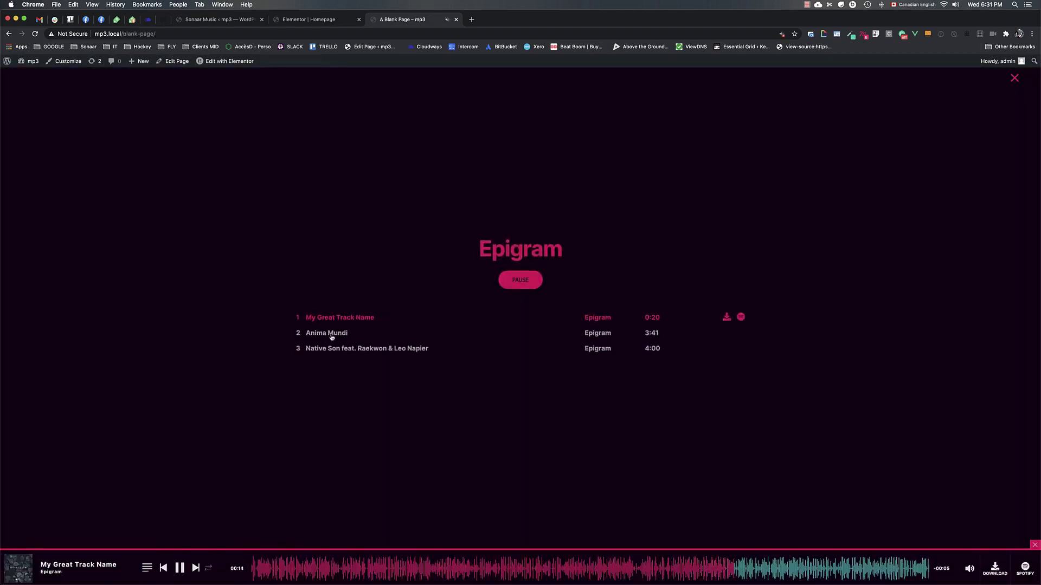
Step: Play the Anima Mundi track and jump playback to other points in it
left_click(333, 333)
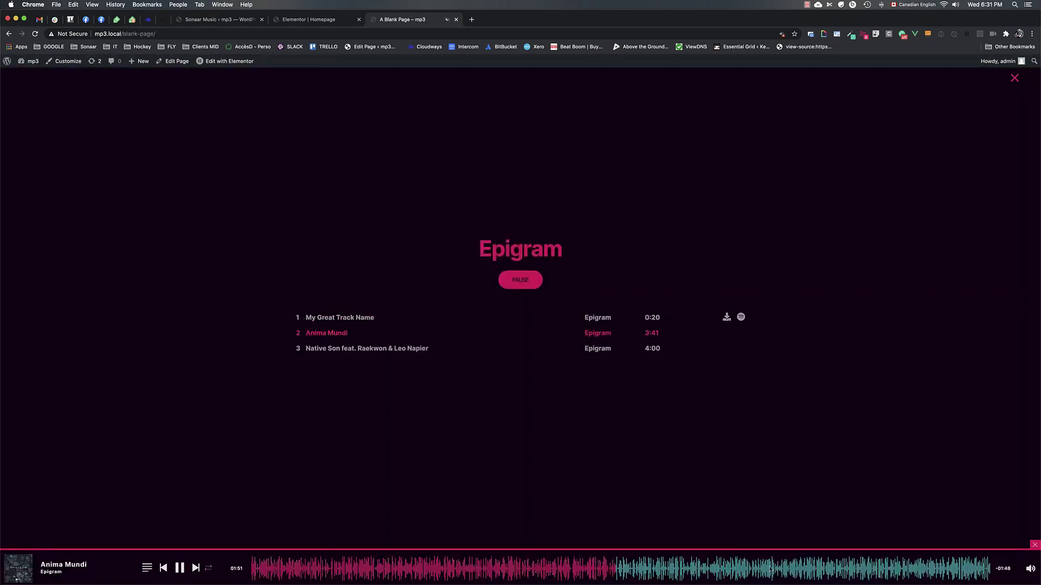
left_click(803, 567)
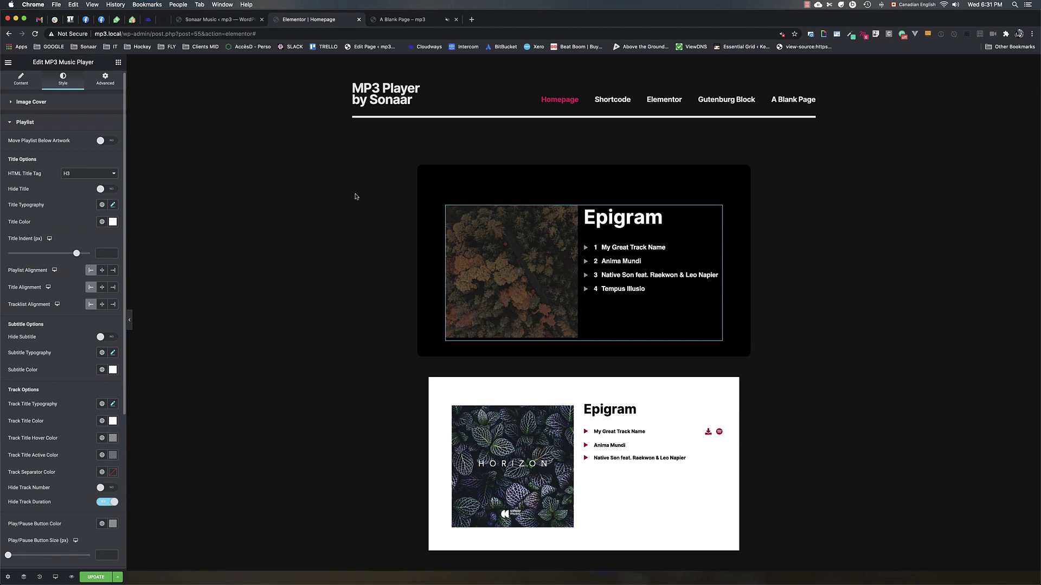
left_click(102, 222)
Step: Set the title to the Primary global color, shrink the track title size to 10, and open Title Typography
left_click(18, 260)
left_click(113, 404)
left_click_drag(22, 475, 18, 475)
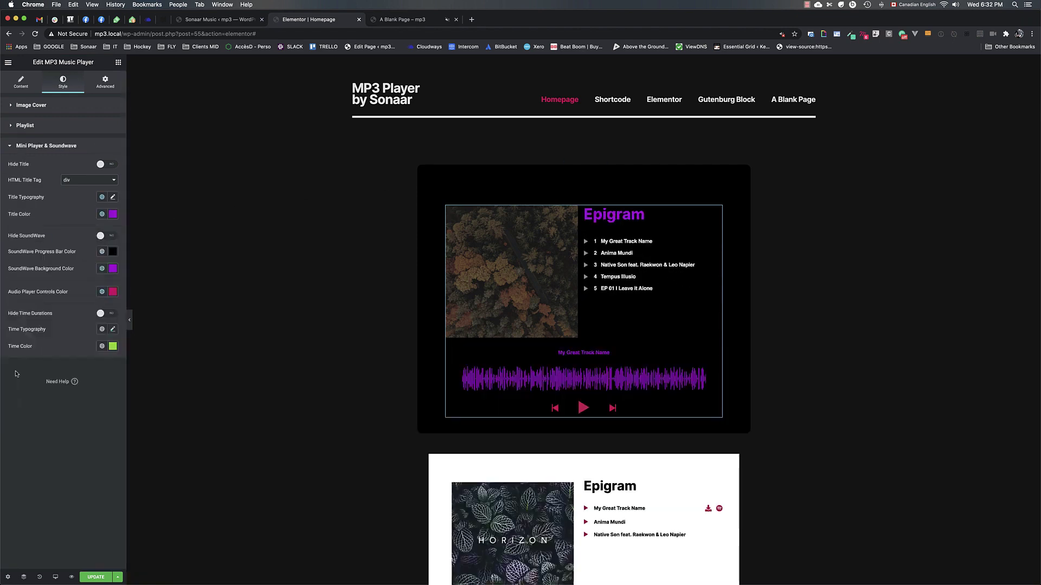
left_click(113, 197)
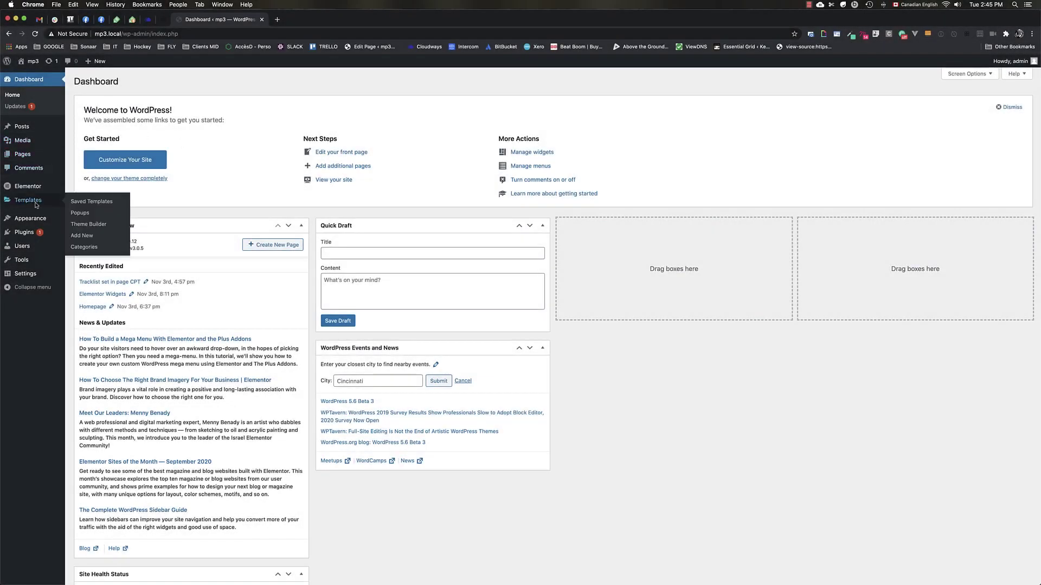
Step: Search the plugin directory for 'MP3 SONA', then install and activate MP3 Music Player by Sonaar
mouse_move(33, 232)
left_click(81, 246)
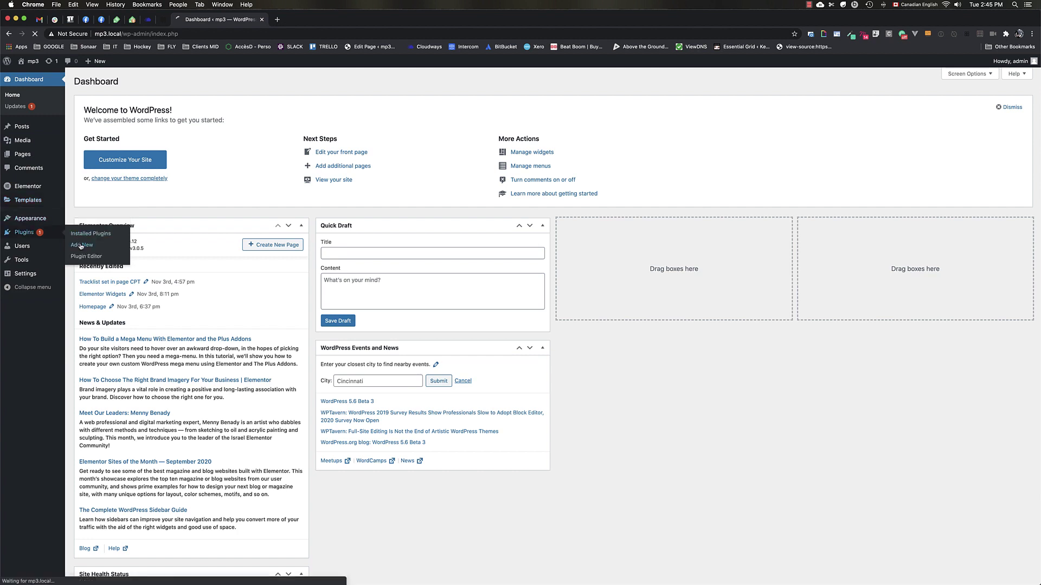
left_click(953, 104)
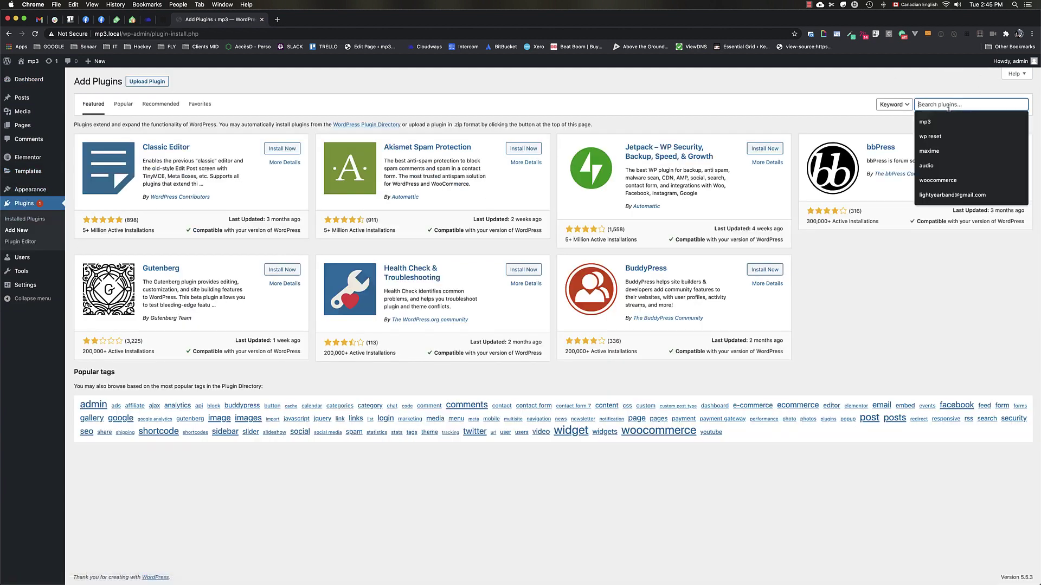
type("MP3 SONAAR")
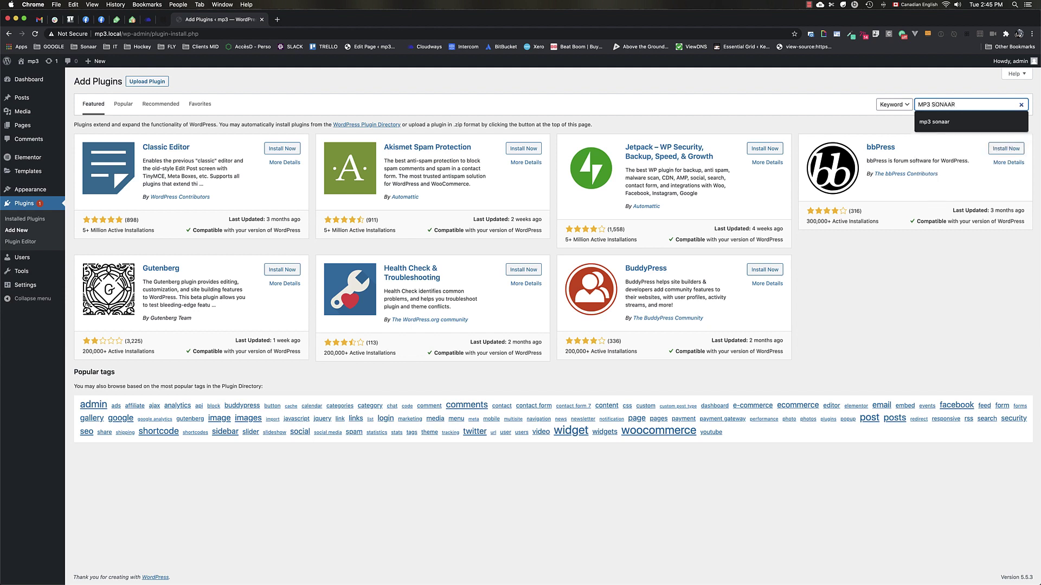
key("Return")
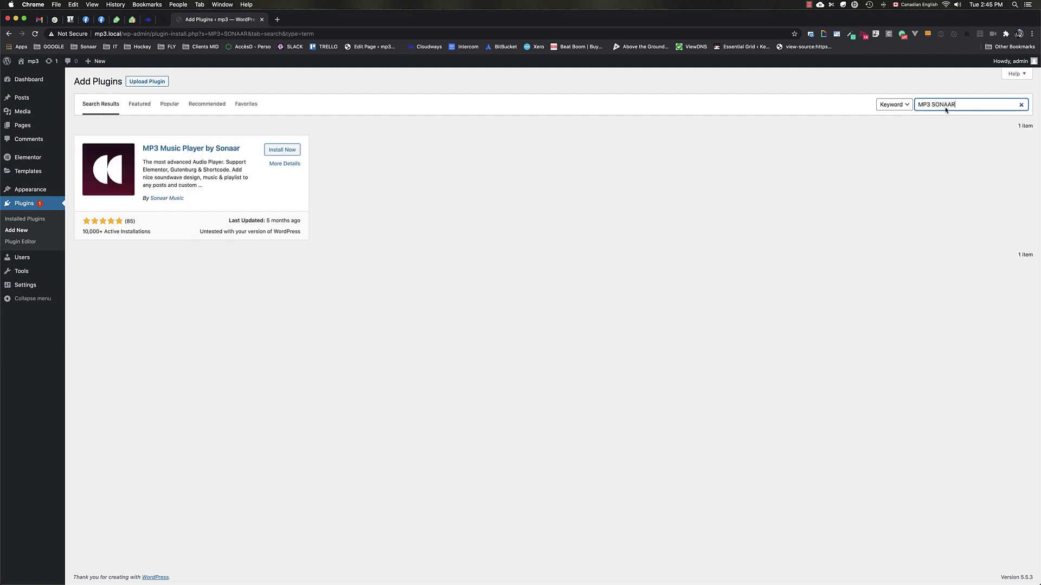
left_click(272, 151)
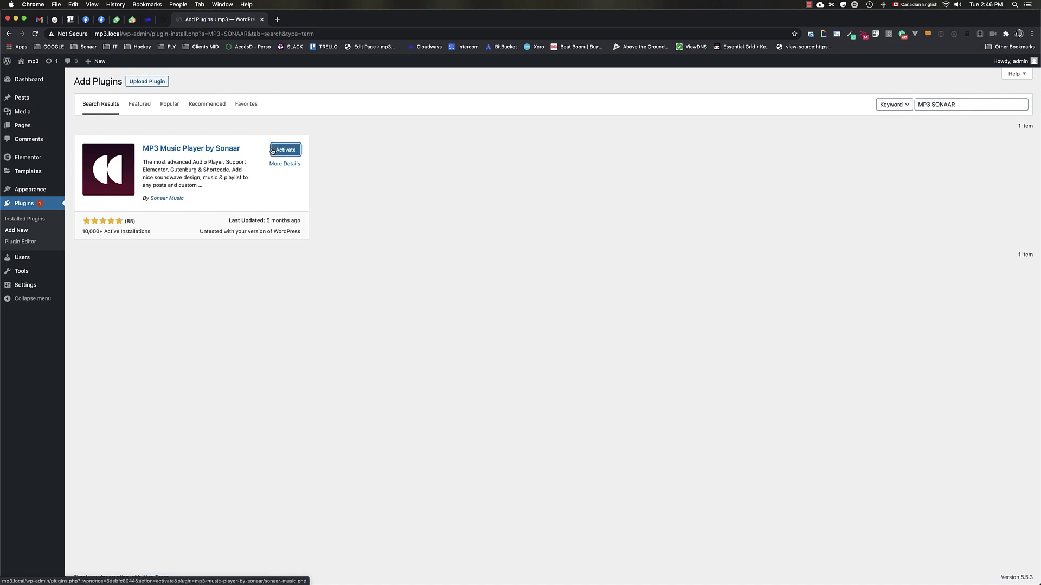
left_click(282, 153)
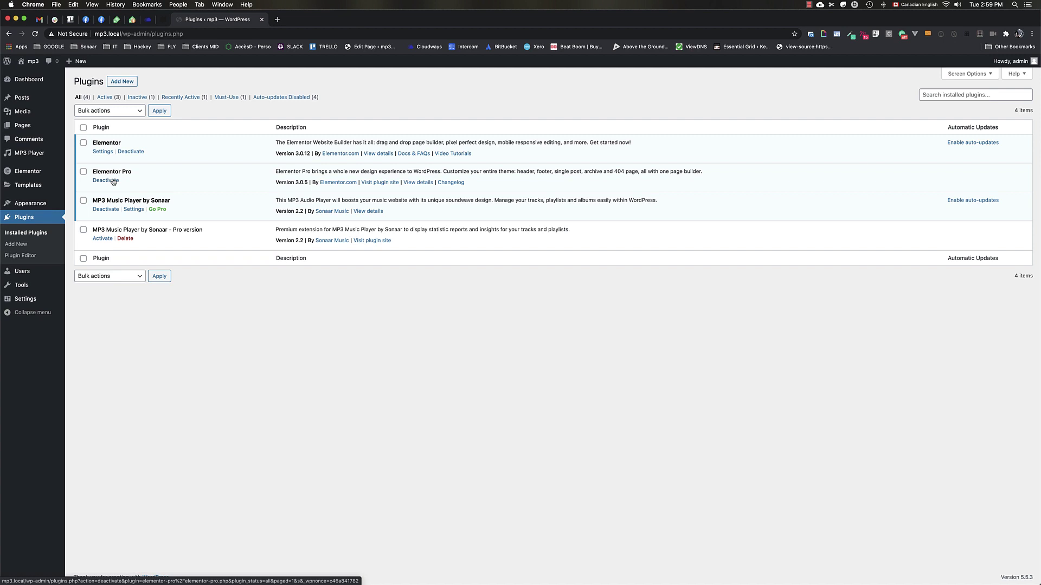
Step: Deactivate Elementor Pro, then Elementor, confirming with Submit & Deactivate
left_click(114, 182)
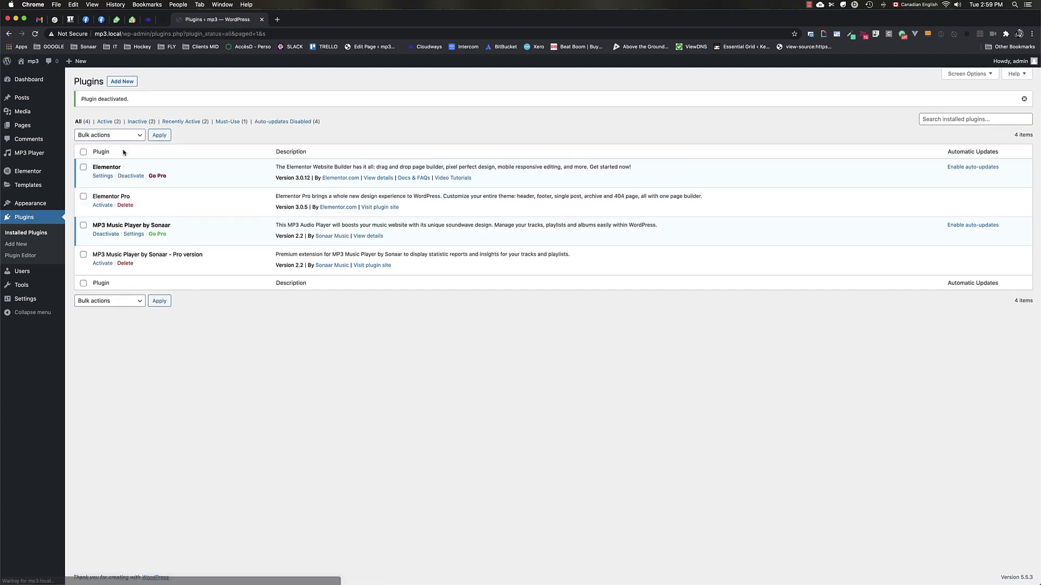
left_click(118, 176)
left_click(452, 394)
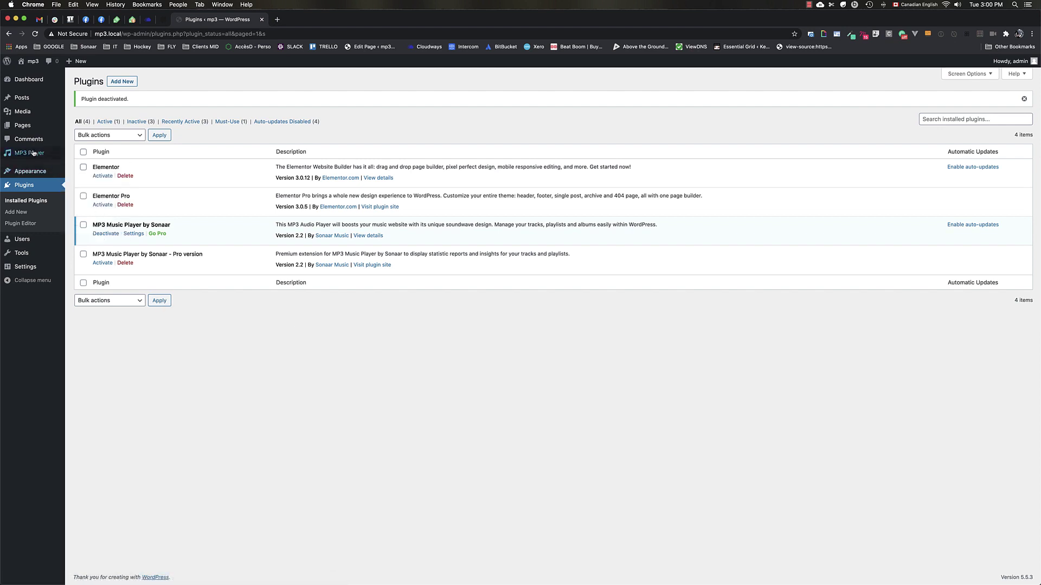
Step: From All Playlists, add a new playlist titled 'Cool Playlist Album Title' with the Horizon image as its cover
left_click(102, 154)
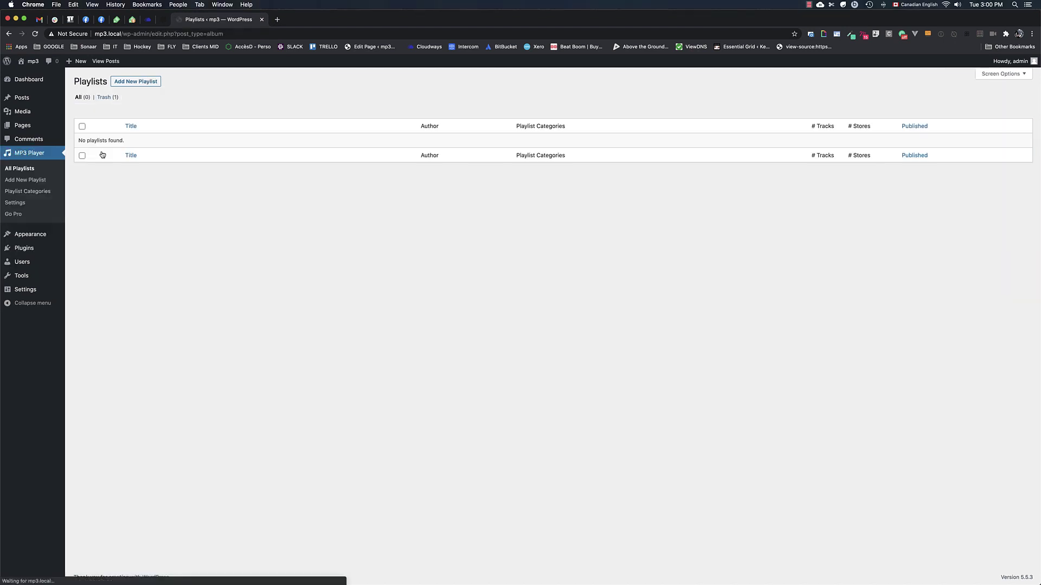
left_click(137, 83)
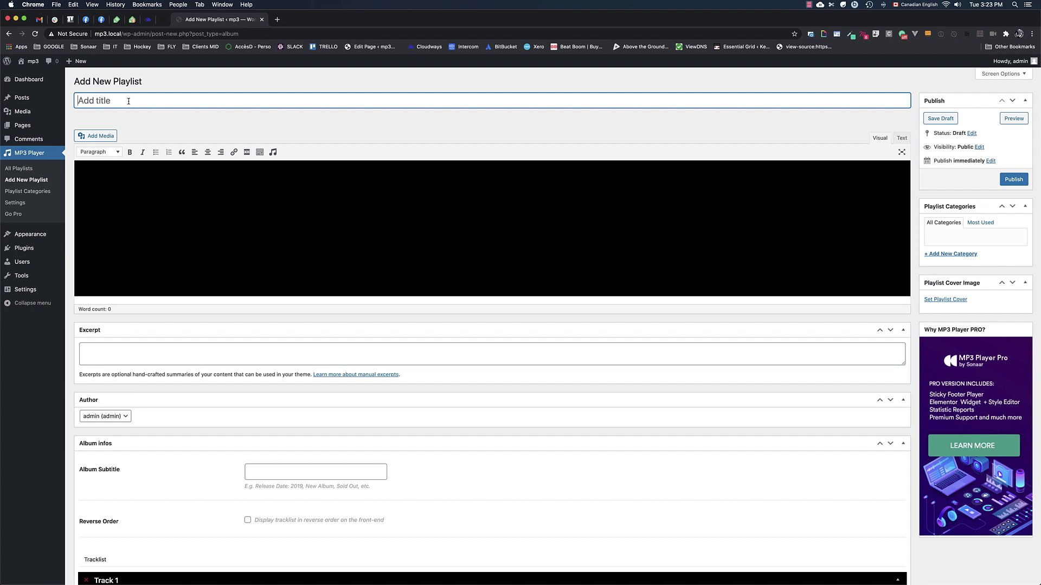
type("Cool Playlist Album Title")
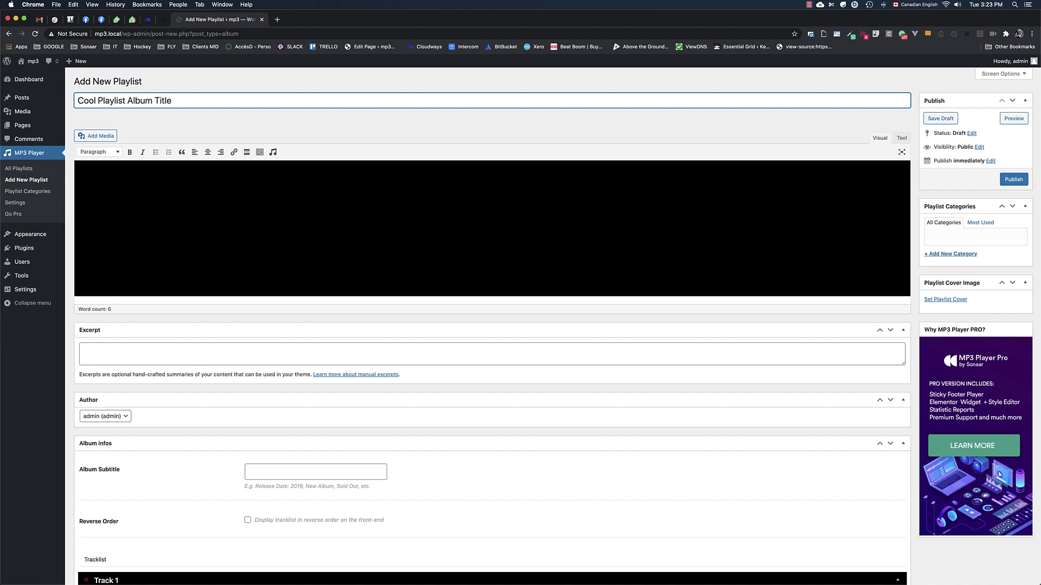
left_click(946, 300)
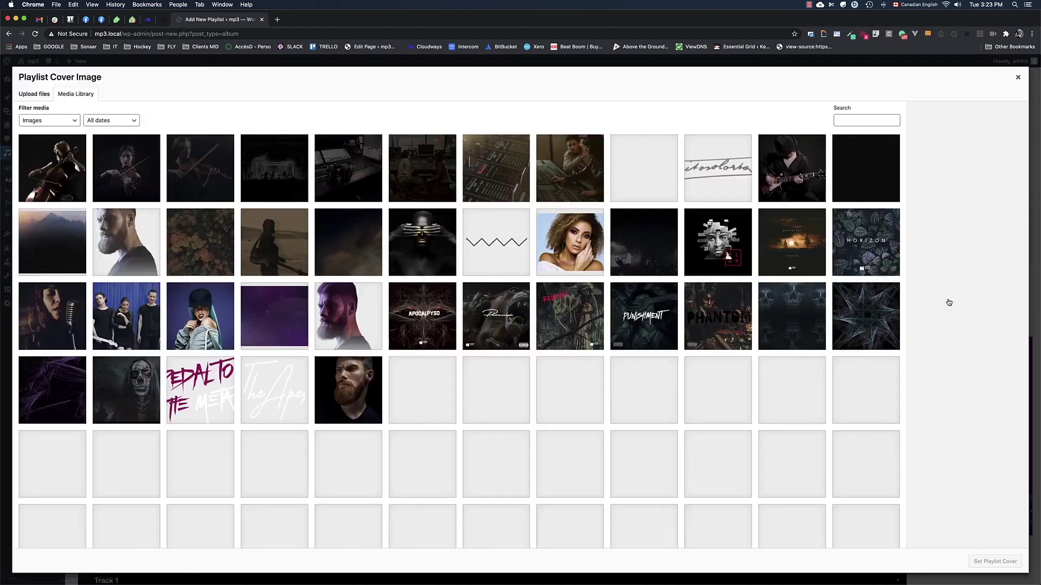
left_click(871, 240)
left_click(994, 561)
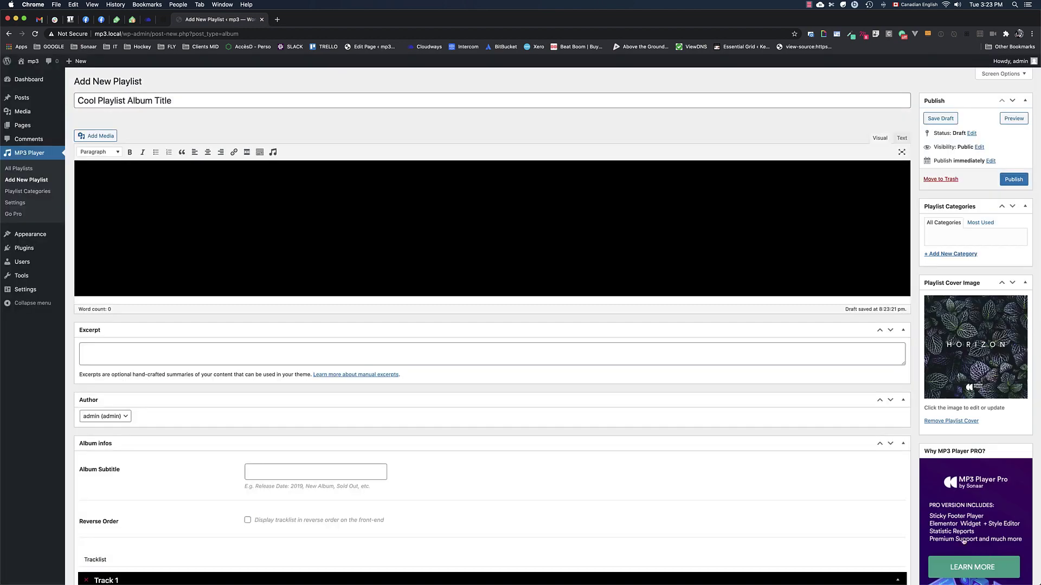
scroll(155, 325, "down", 5)
scroll(155, 325, "down", 3)
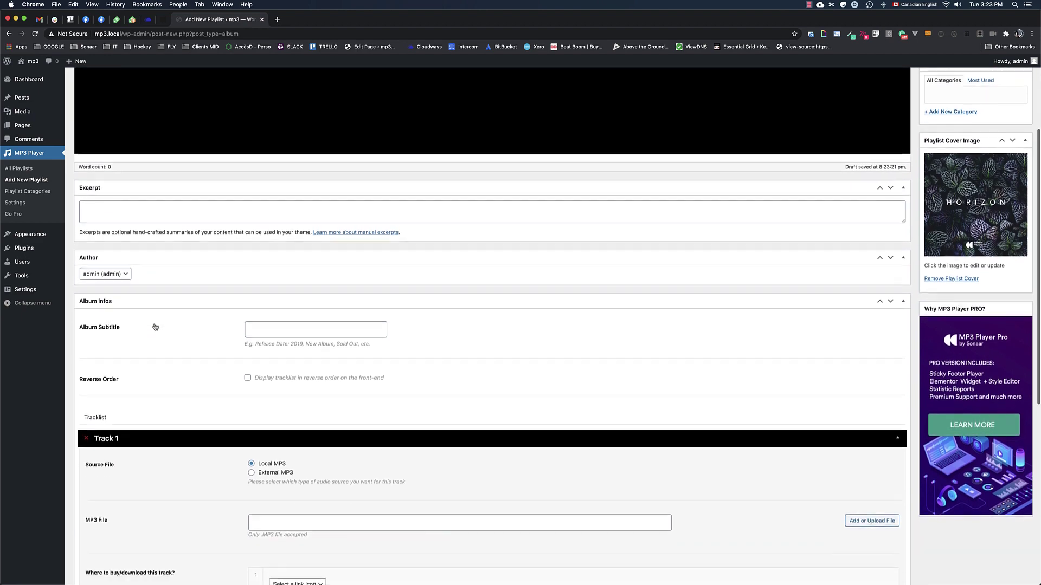
scroll(155, 326, "down", 3)
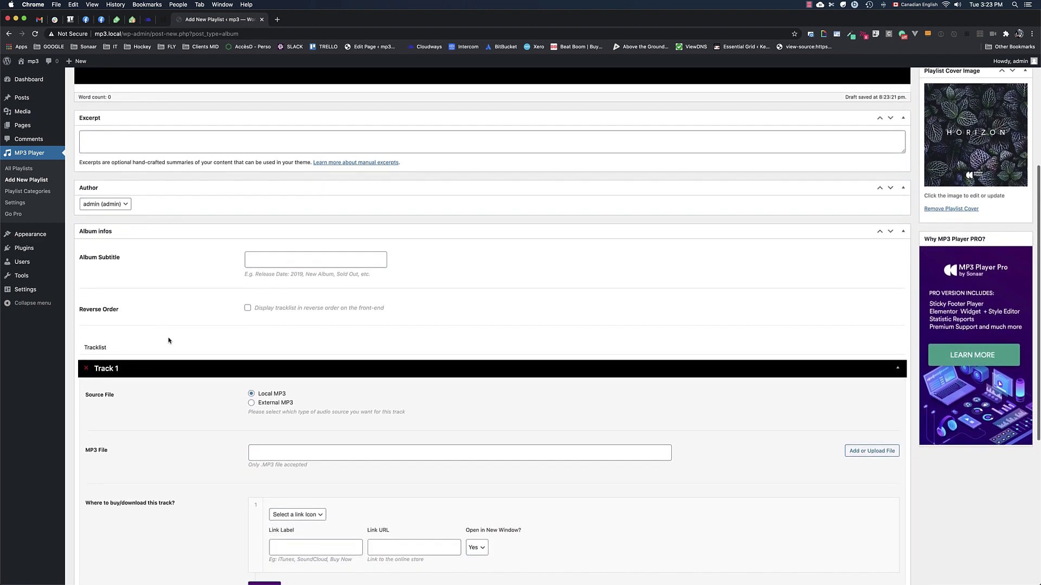
left_click(282, 453)
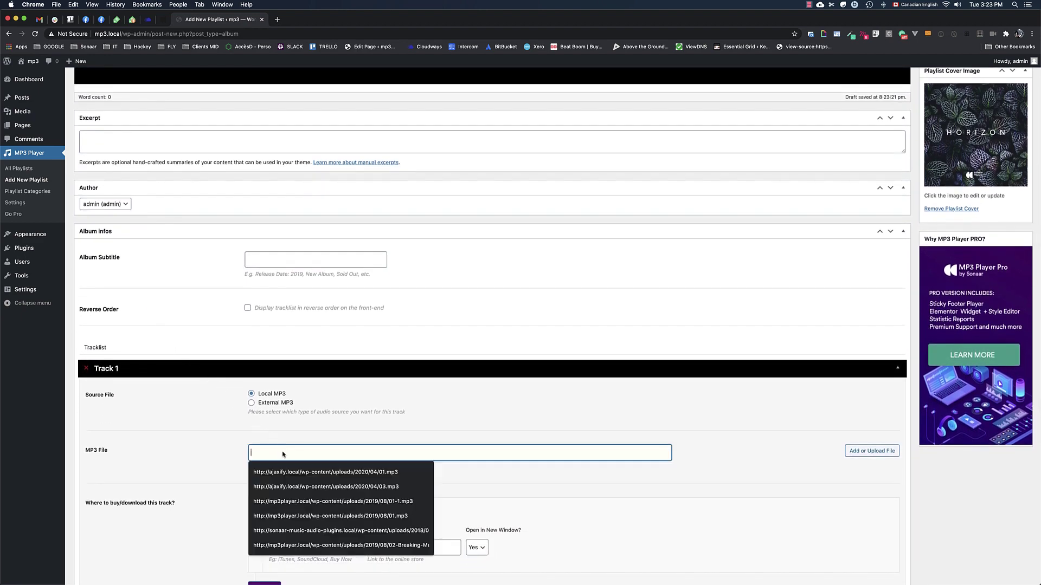
left_click(214, 393)
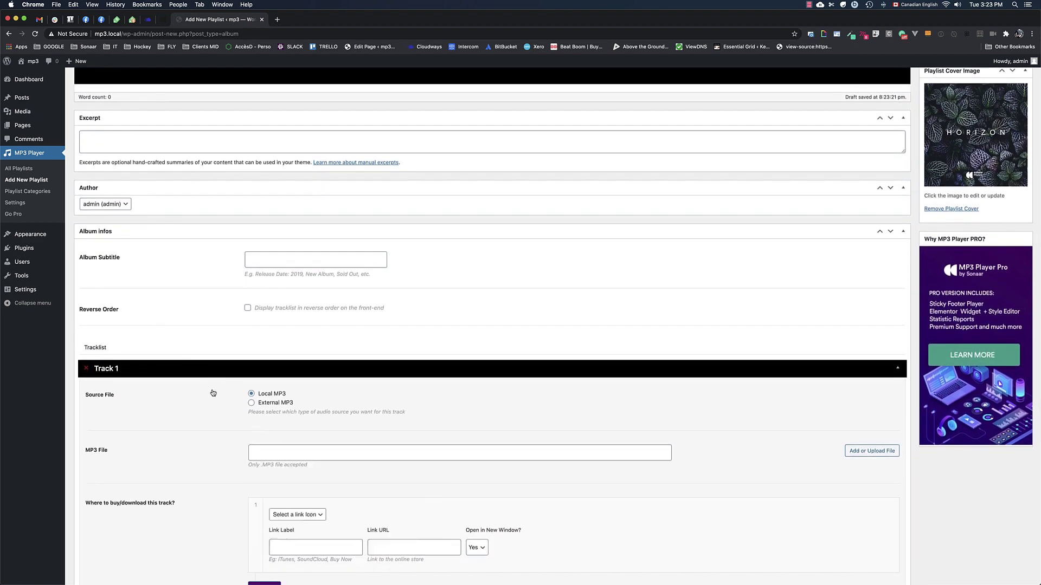
left_click(264, 404)
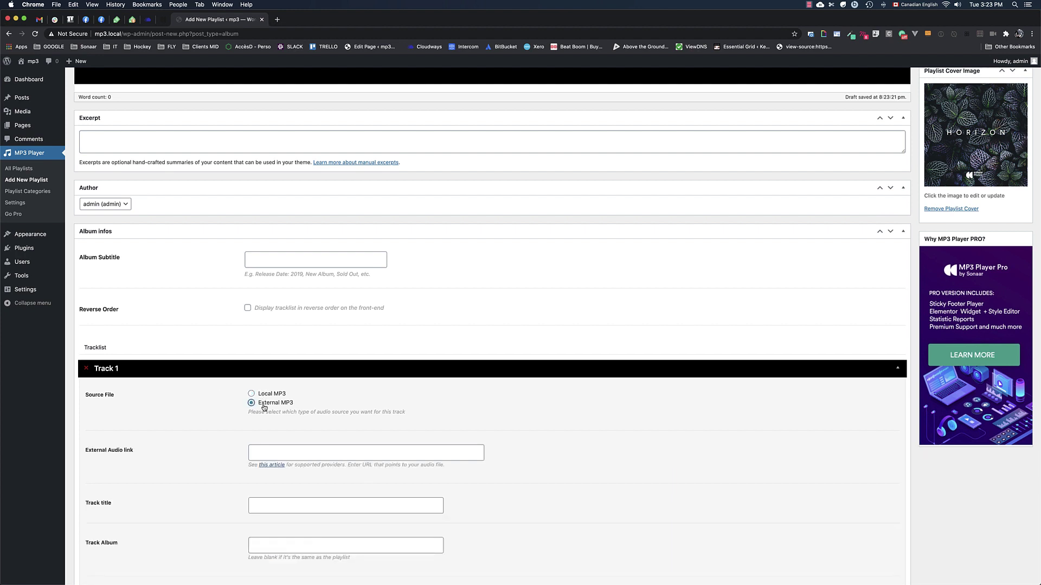
scroll(264, 408, "down", 2)
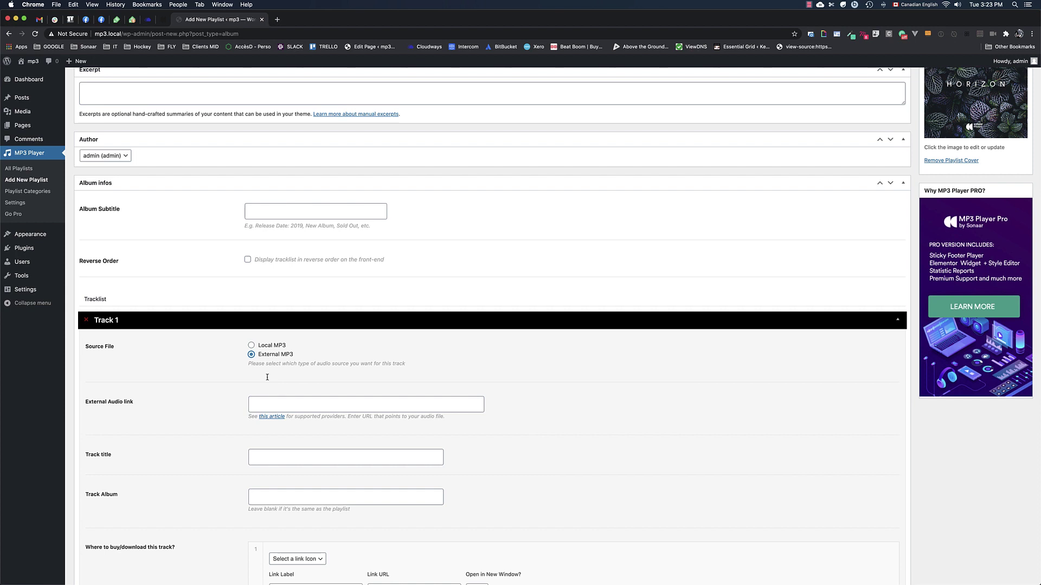
left_click(272, 402)
left_click(217, 406)
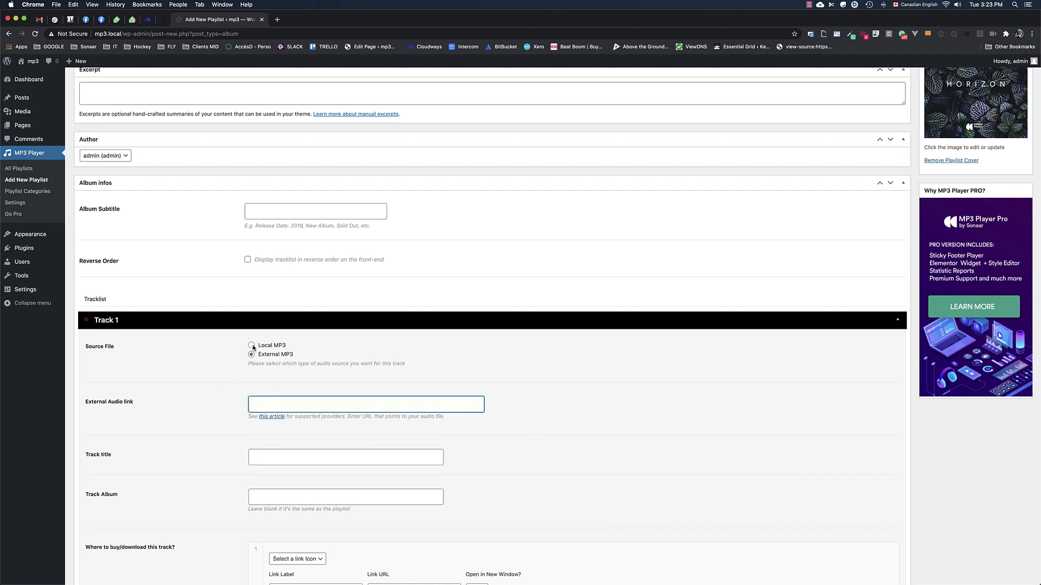
left_click(252, 346)
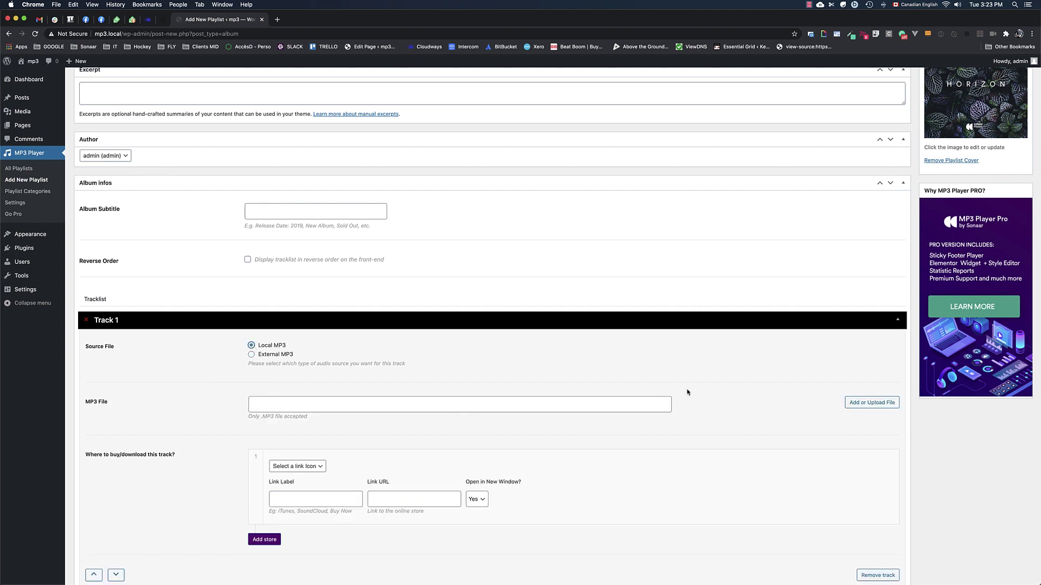
Step: Pick 01.mp3 (Tempus Illusio, album Epigram) from the Media Library as Track 1's file
left_click(858, 408)
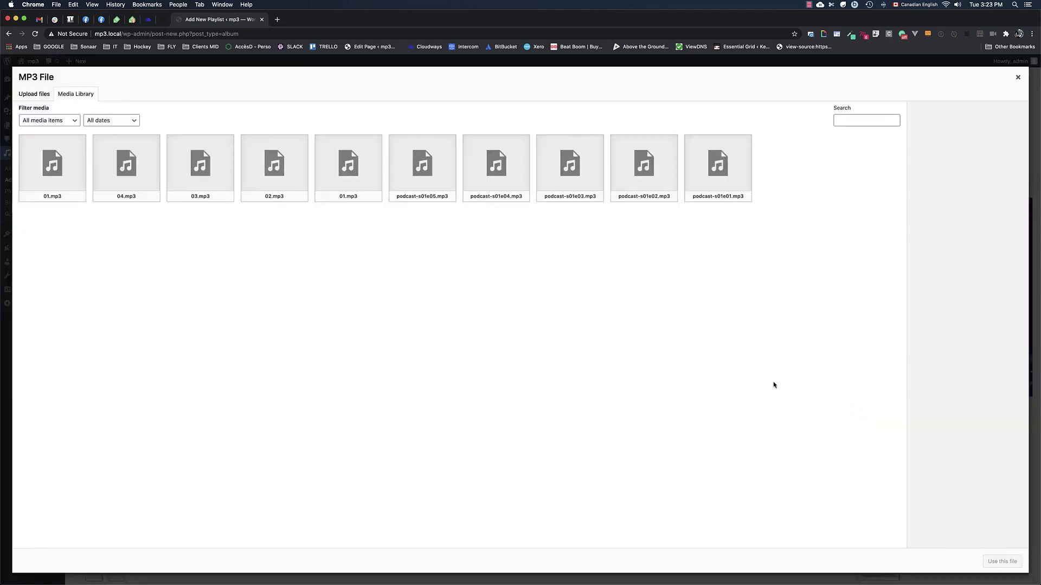
left_click(50, 172)
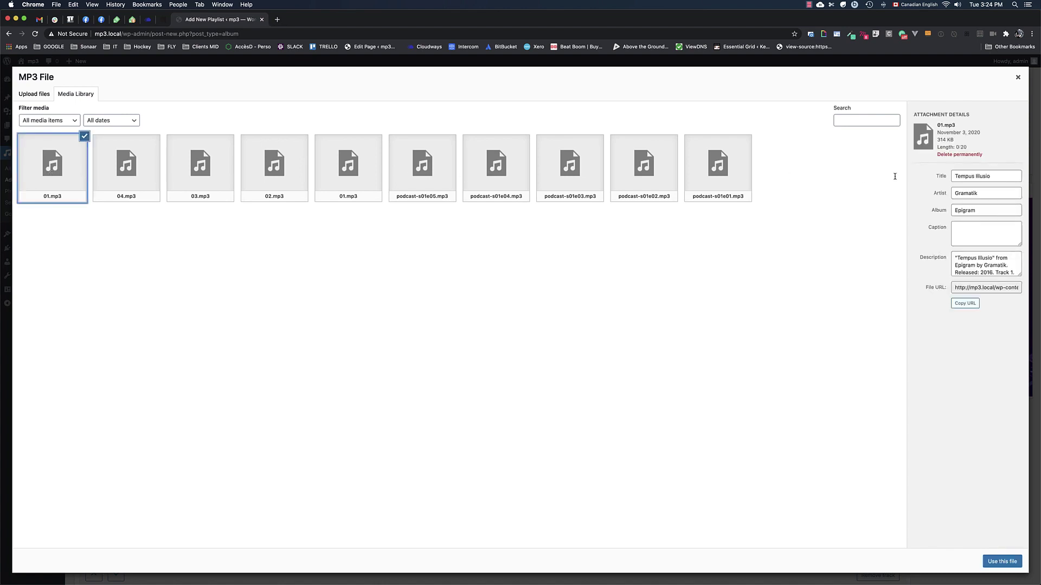
left_click(921, 177)
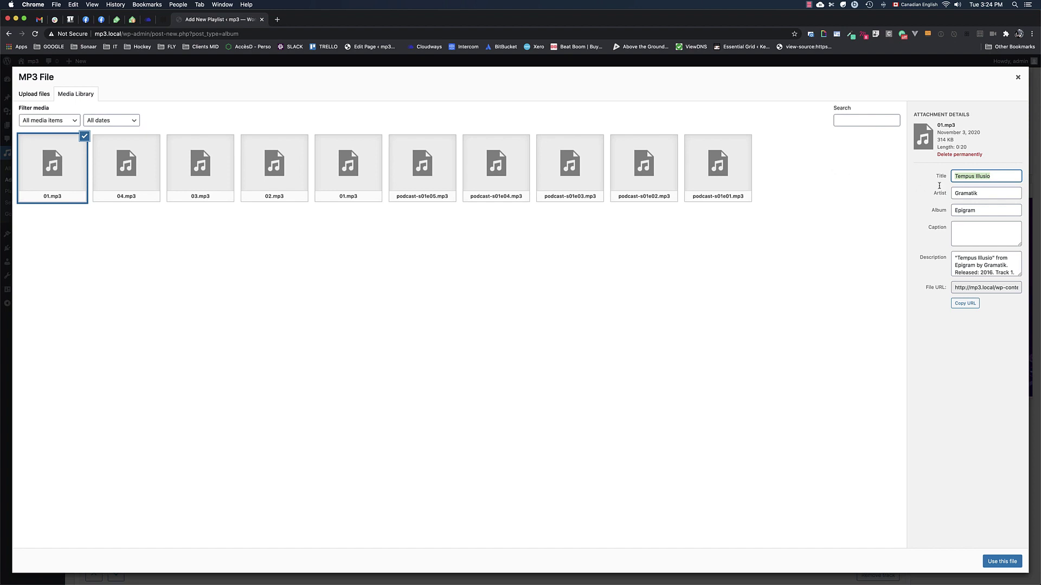
left_click(978, 193)
left_click(982, 211)
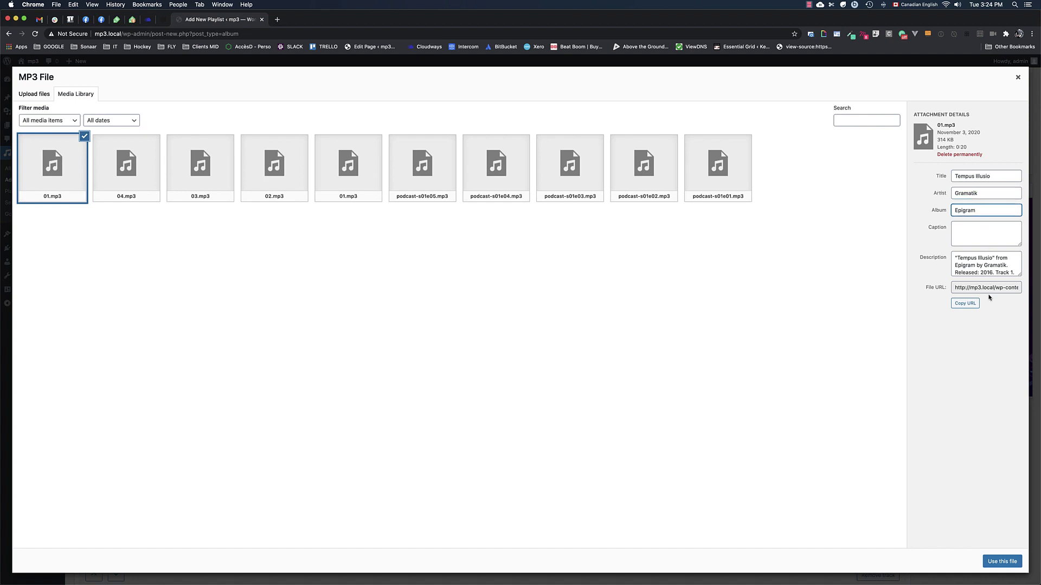
left_click(1003, 561)
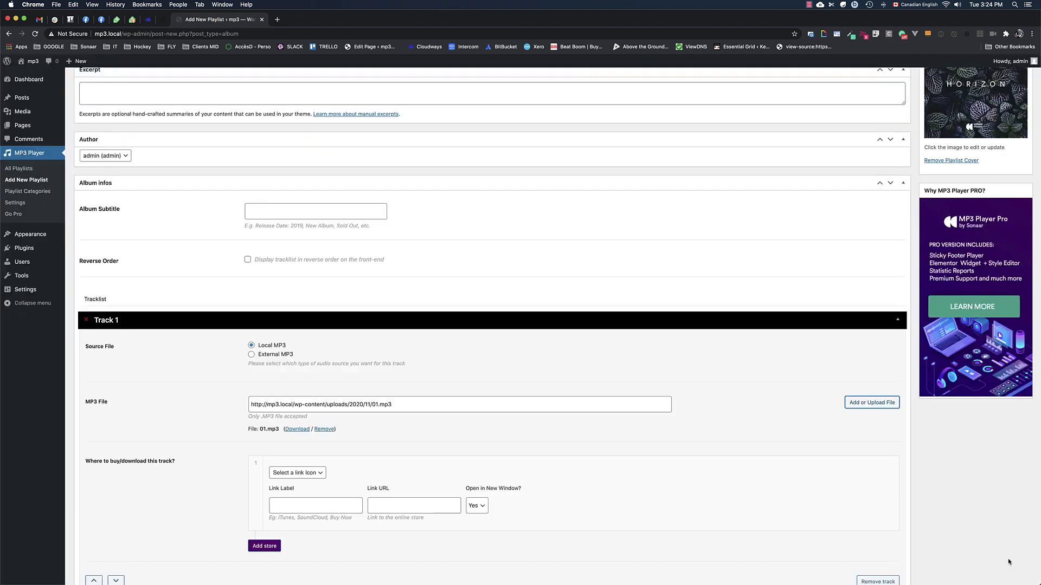
Step: Give Track 1 a store link with the Download icon, label 'Download', and its own MP3 URL
scroll(1009, 562, "down", 3)
left_click(302, 400)
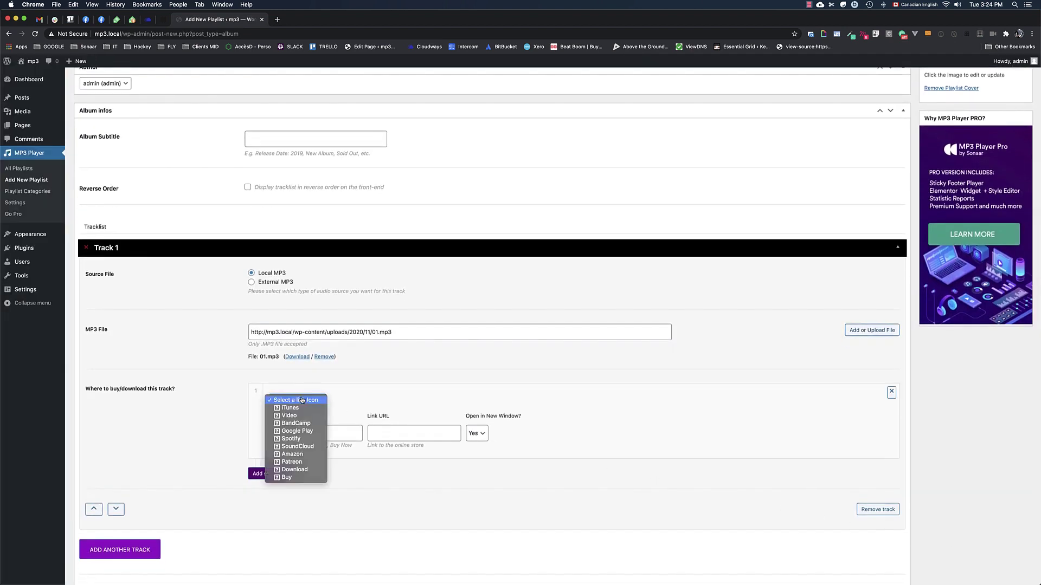
left_click(307, 469)
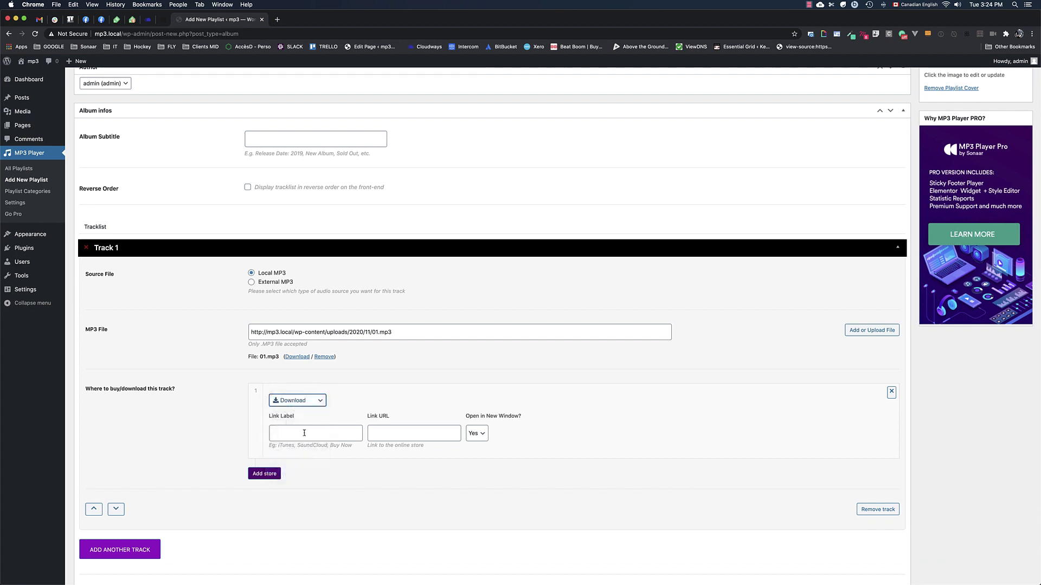
left_click(304, 433)
type("Download")
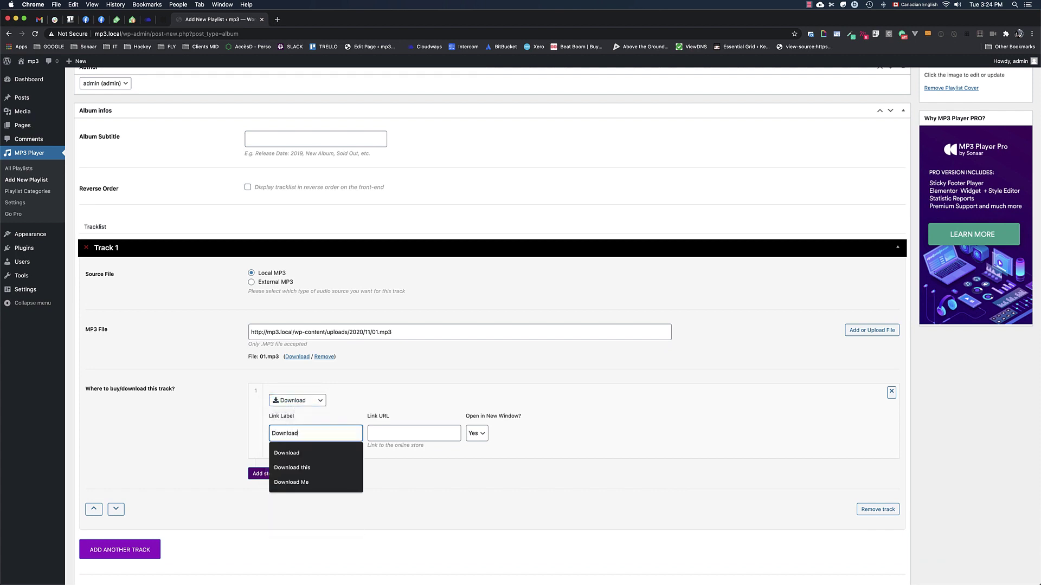
left_click_drag(420, 332, 250, 331)
right_click(288, 331)
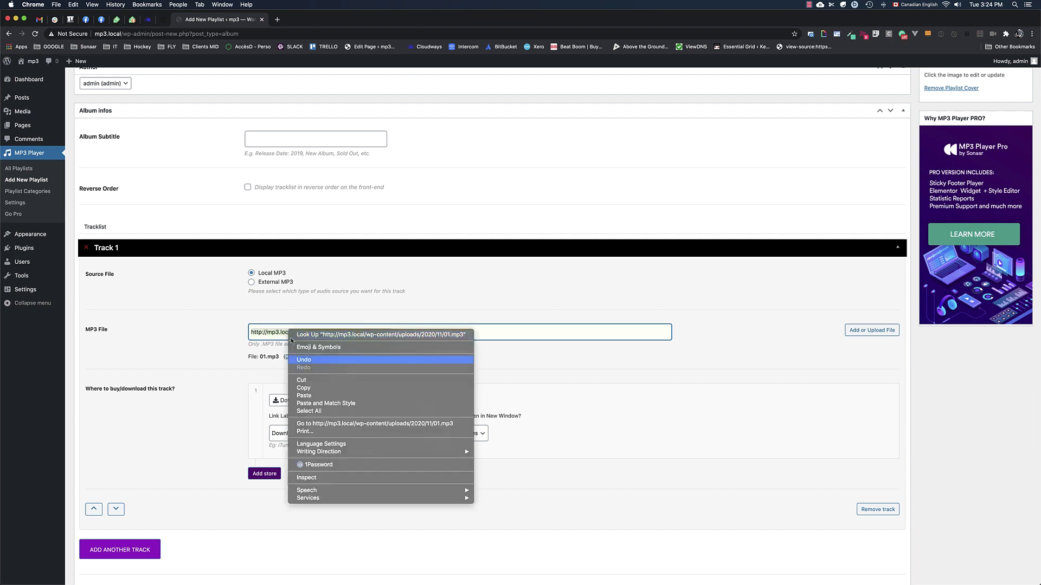
left_click(304, 388)
right_click(398, 434)
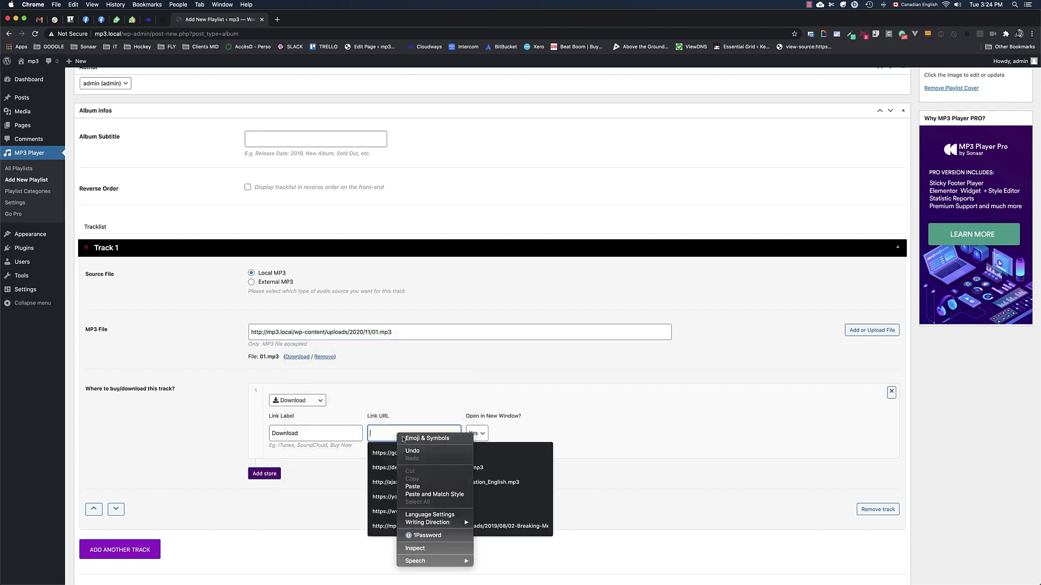
left_click(420, 487)
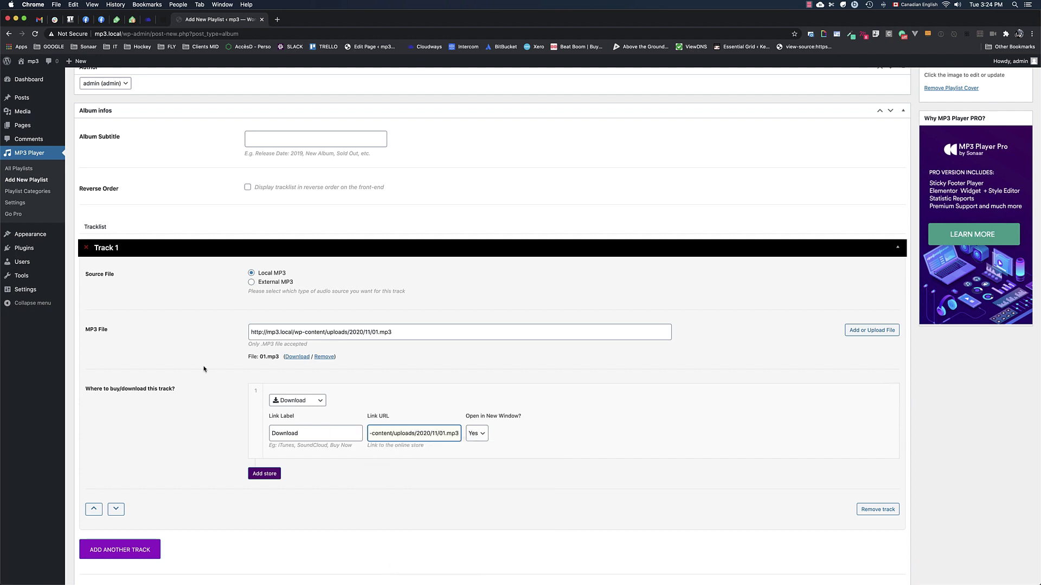
scroll(235, 340, "down", 3)
left_click(261, 310)
scroll(261, 315, "down", 2)
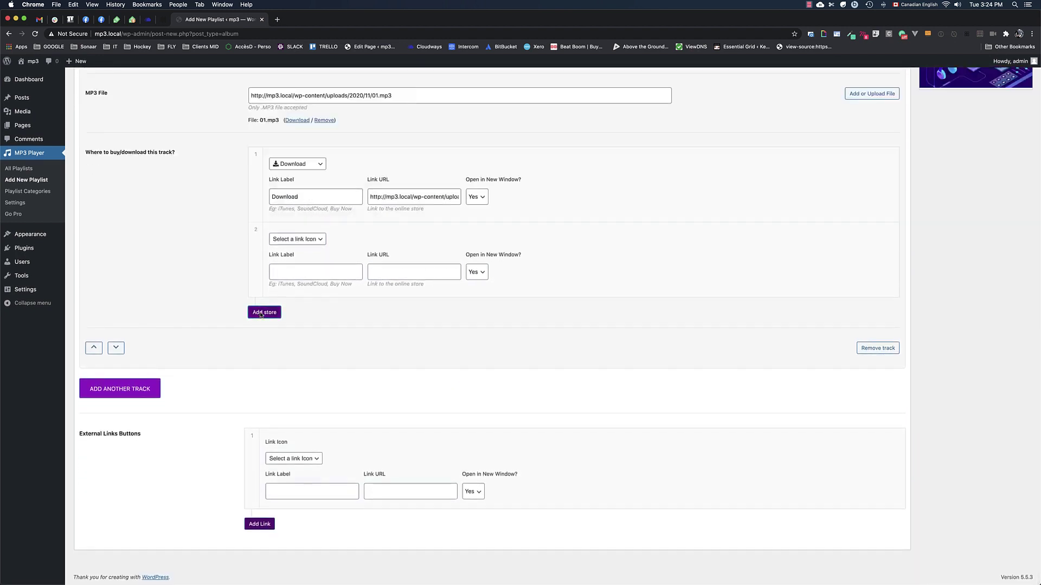
left_click(296, 239)
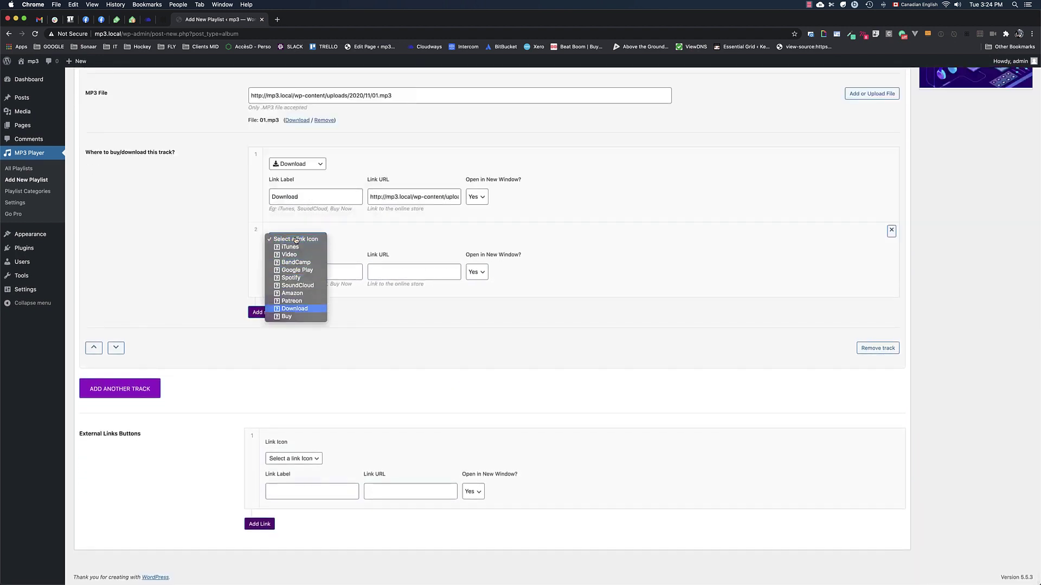
left_click(302, 278)
left_click(300, 272)
type("Spotify")
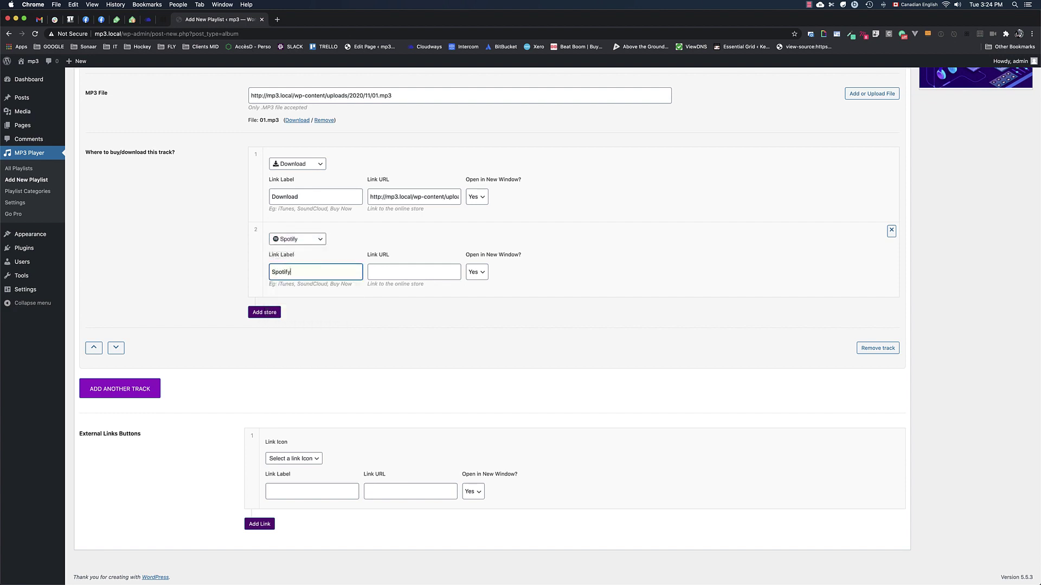
left_click(414, 272)
type("https")
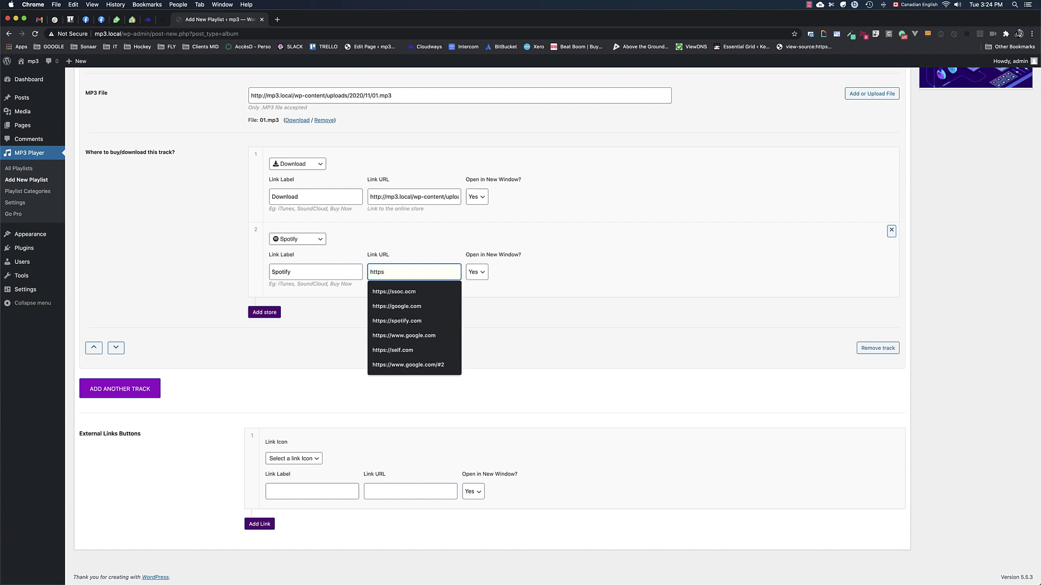
key("Down")
key("Down")
key("Down")
key("Return")
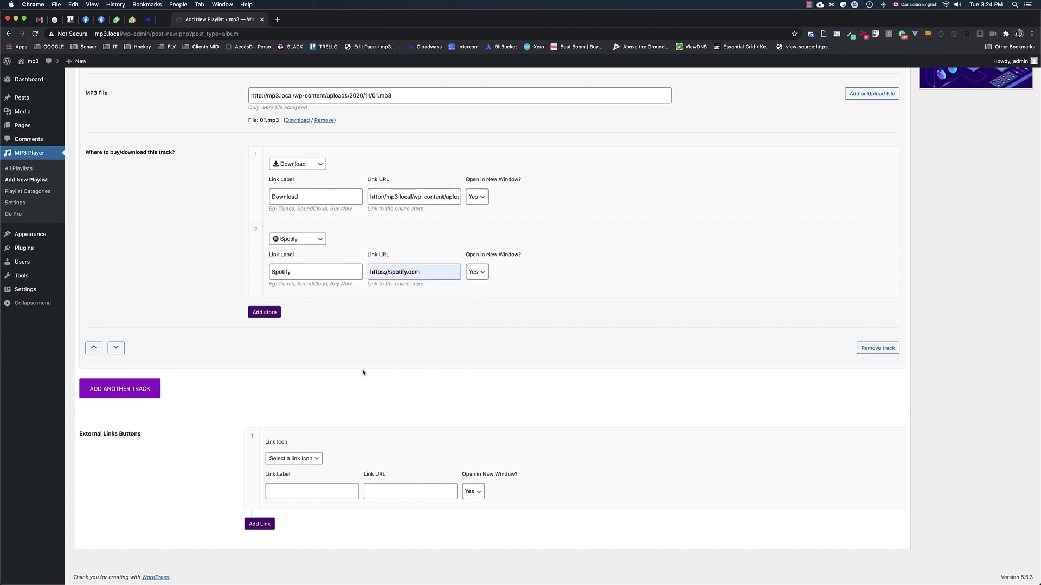
Step: Add Tracks 2 and 3 as local MP3s using 04.mp3 and 03.mp3
left_click(120, 388)
left_click(251, 169)
left_click(872, 227)
left_click(127, 168)
left_click(1003, 560)
left_click(115, 445)
left_click(251, 219)
left_click(872, 276)
left_click(123, 168)
left_click(999, 560)
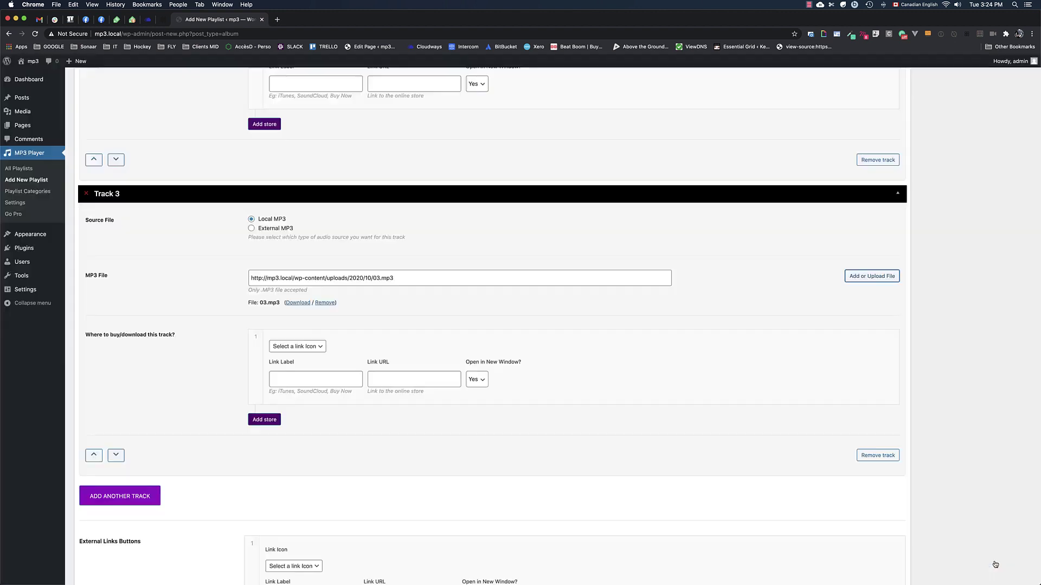
scroll(145, 349, "down", 3)
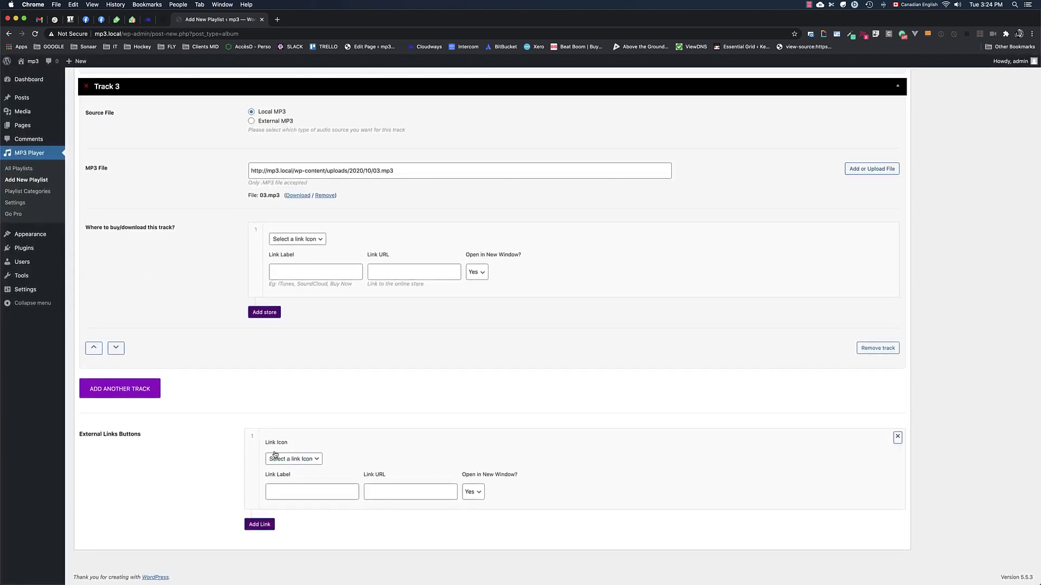
left_click(276, 459)
left_click(290, 469)
left_click(321, 491)
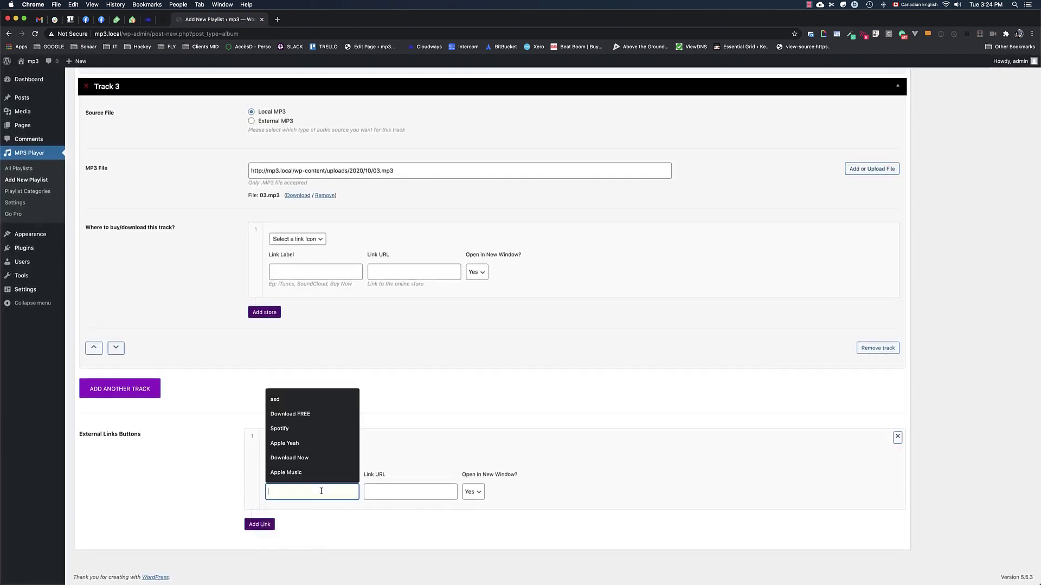
type("iTunes")
key("Tab")
type("https\"")
key("BackSpace")
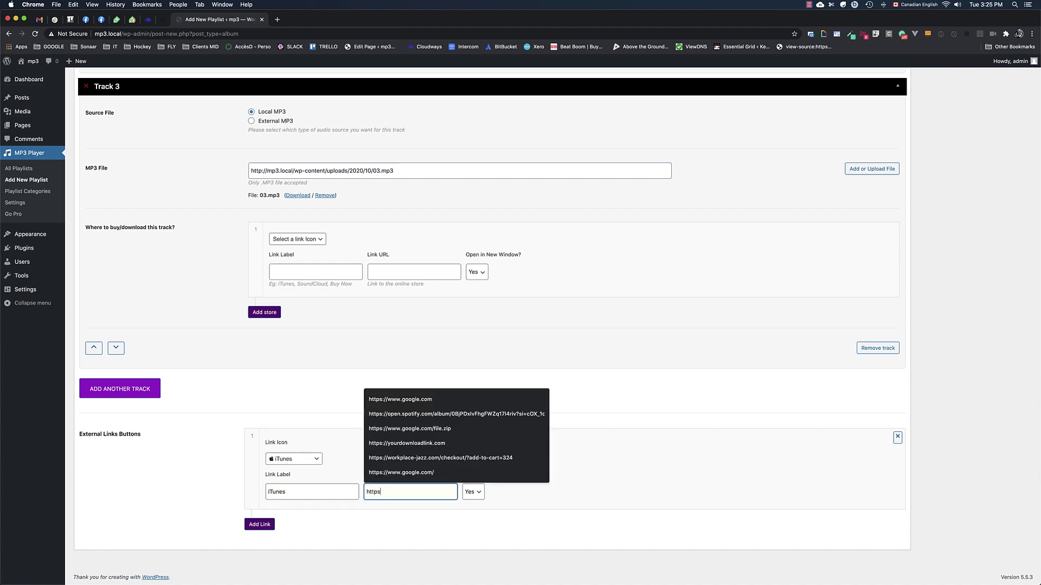
type("://itun")
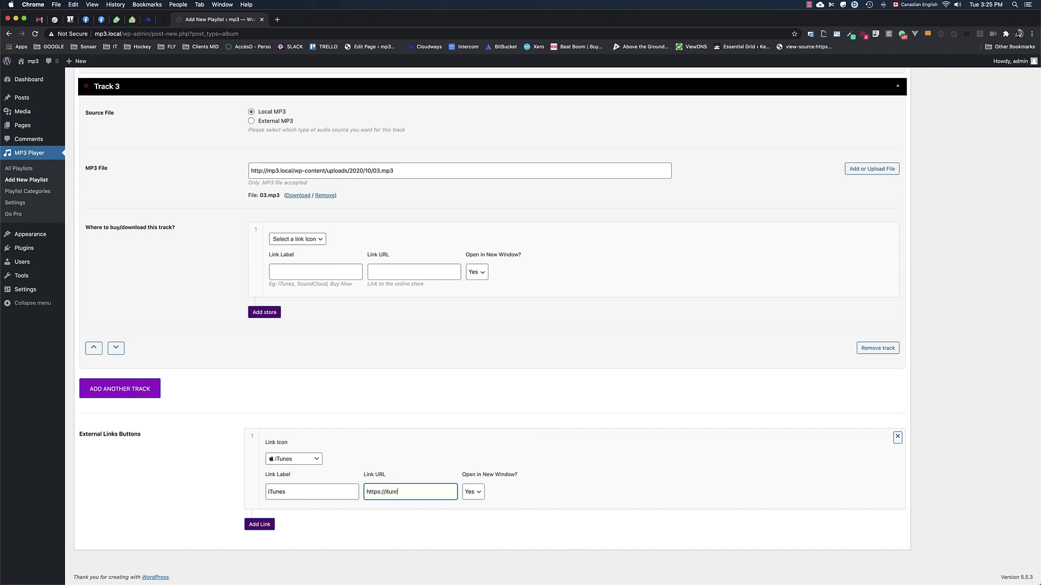
type("es.com")
left_click(260, 524)
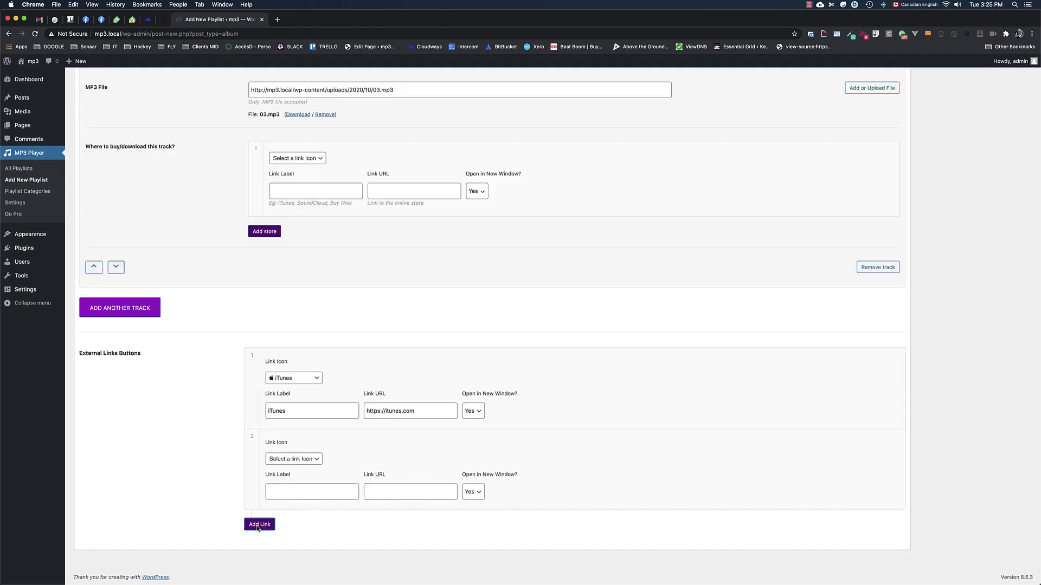
left_click(278, 458)
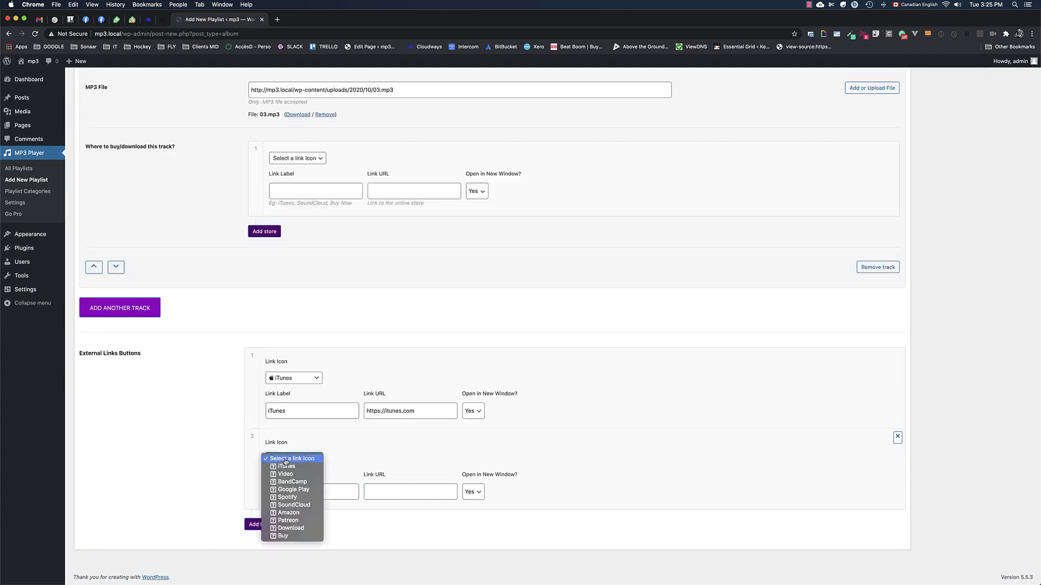
left_click(306, 492)
left_click(306, 491)
type("Spotoif")
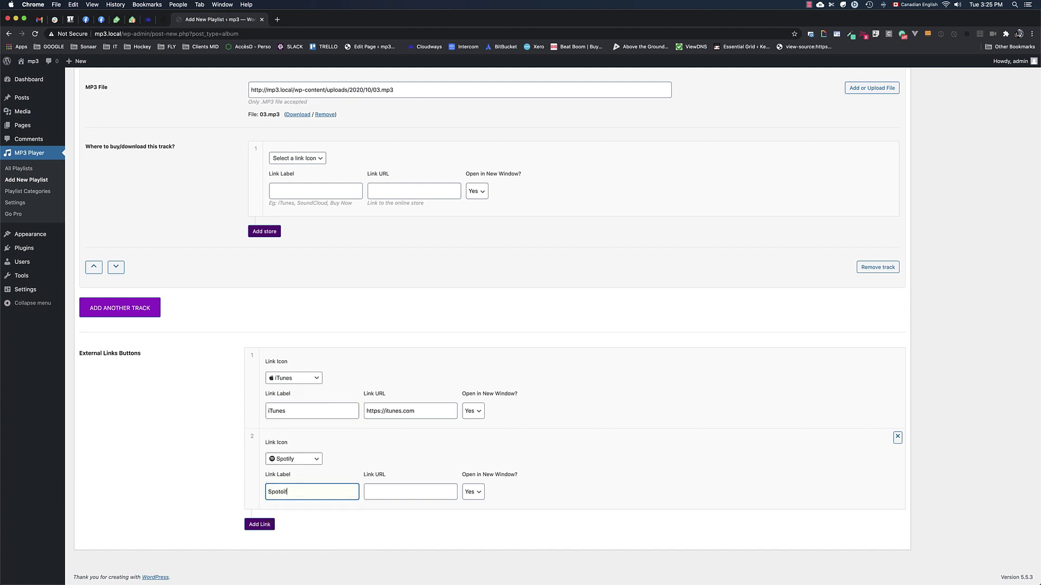
key("BackSpace")
type("iuft")
key("BackSpace")
type("fy")
key("Tab")
type("ht")
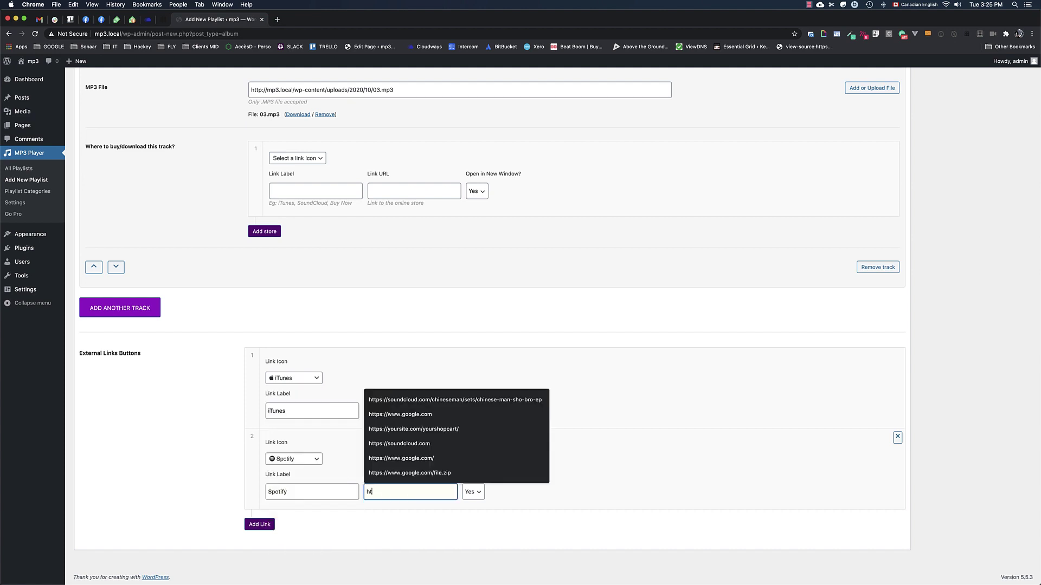
type("tps://spoti")
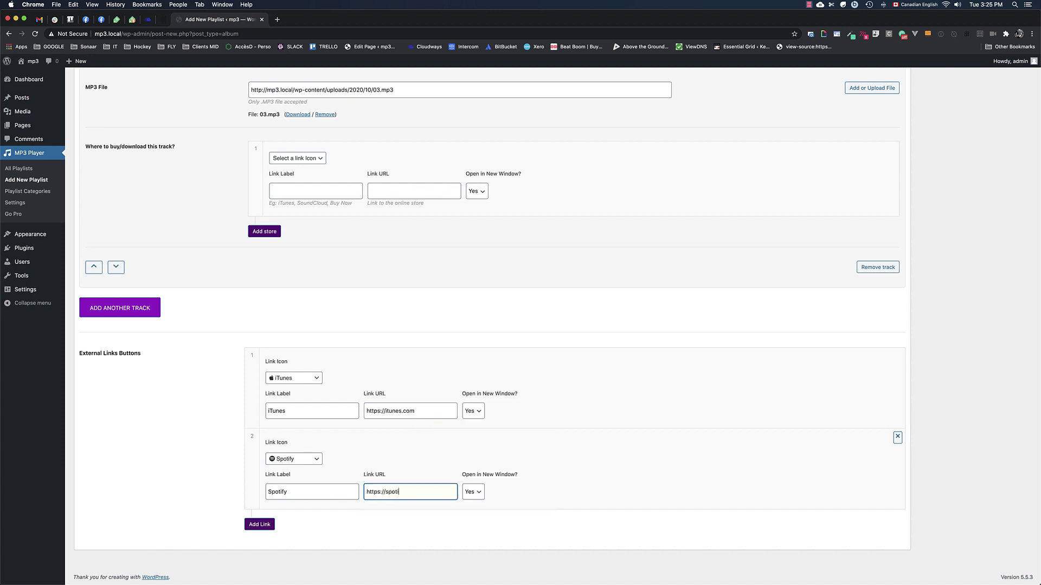
type("fy.com")
left_click(260, 525)
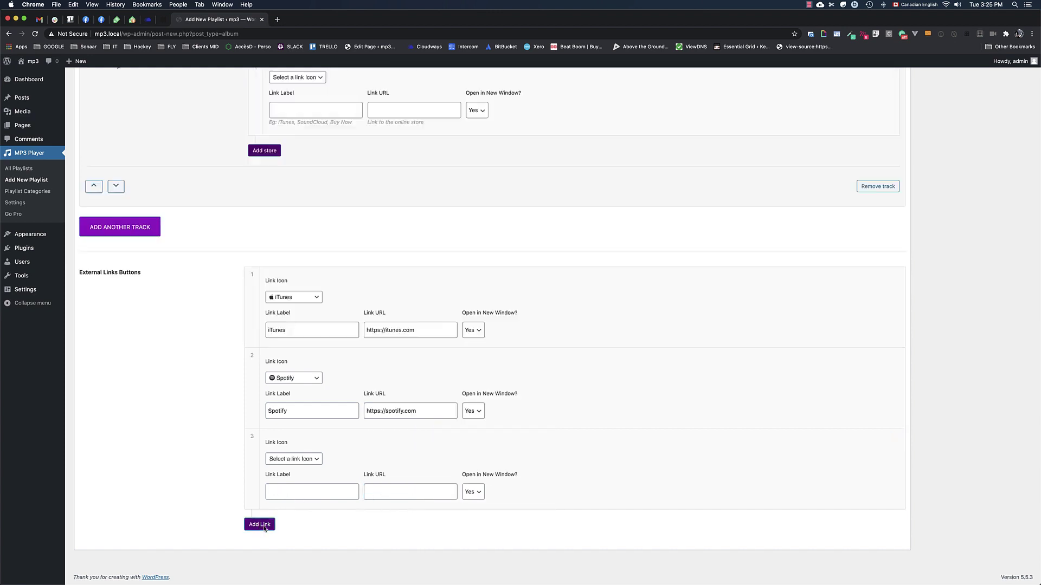
left_click(294, 462)
left_click(298, 532)
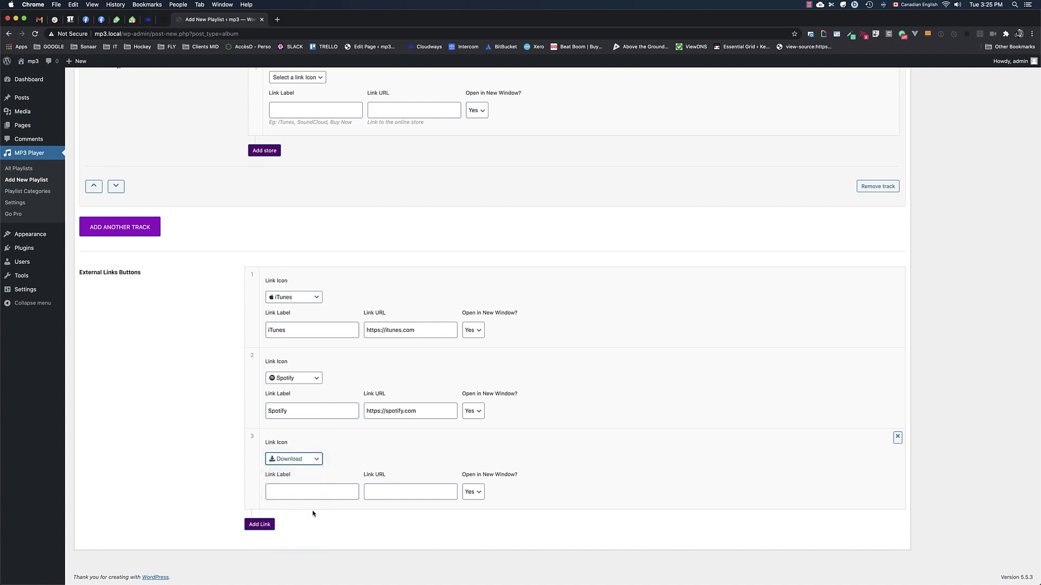
left_click(321, 492)
type("Download Al")
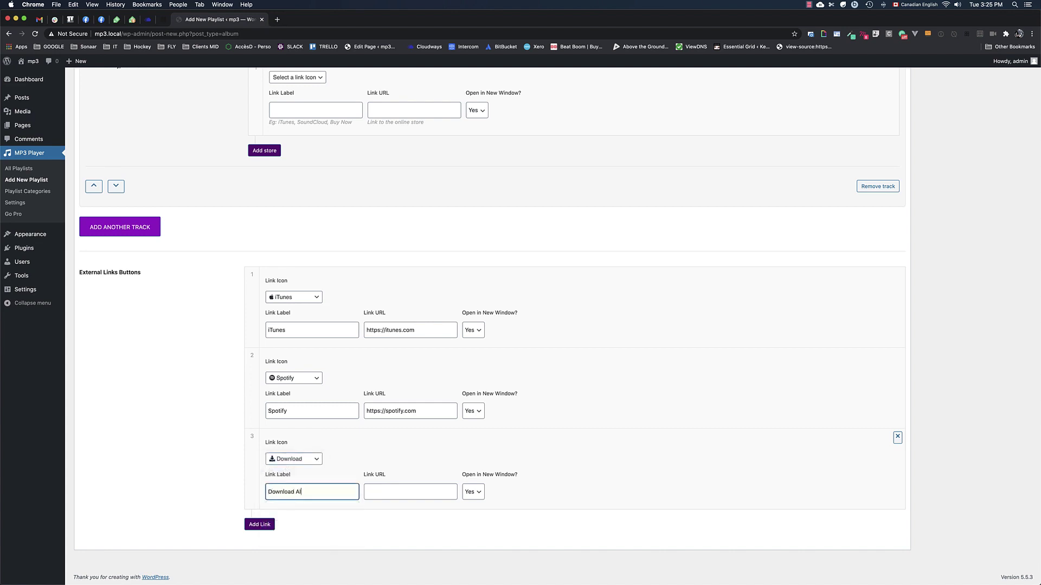
type("bum Free")
left_click(411, 491)
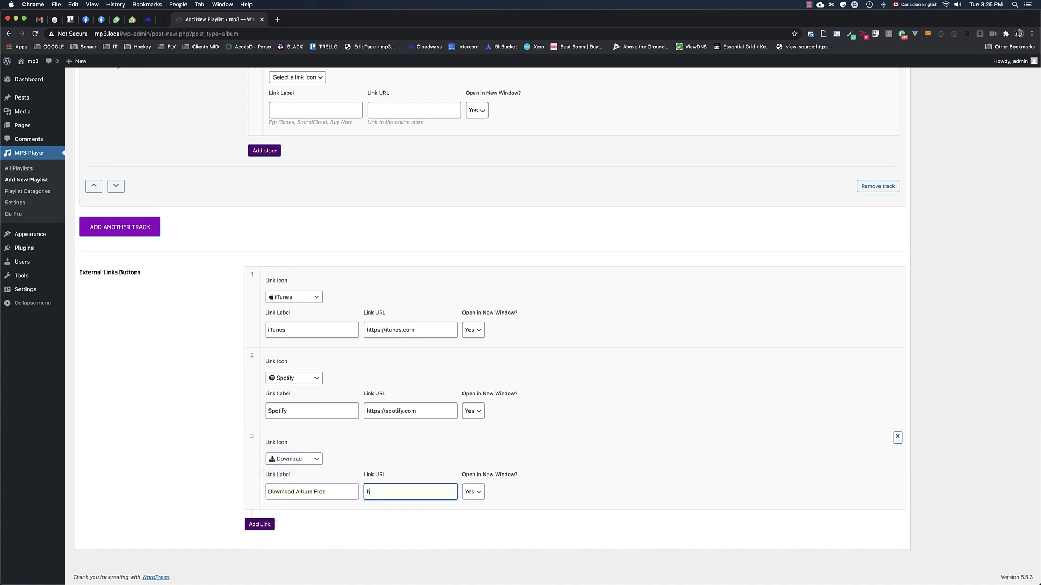
type("https://domain.com/album.zip")
left_click(948, 275)
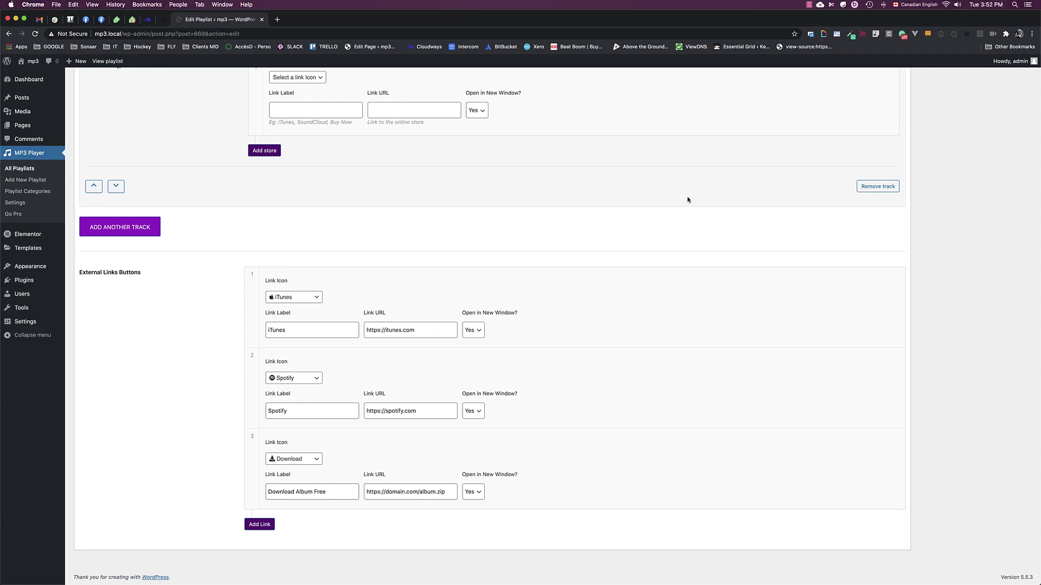
Step: Publish the finished Cool Playlist Album Title playlist
scroll(687, 200, "up", 20)
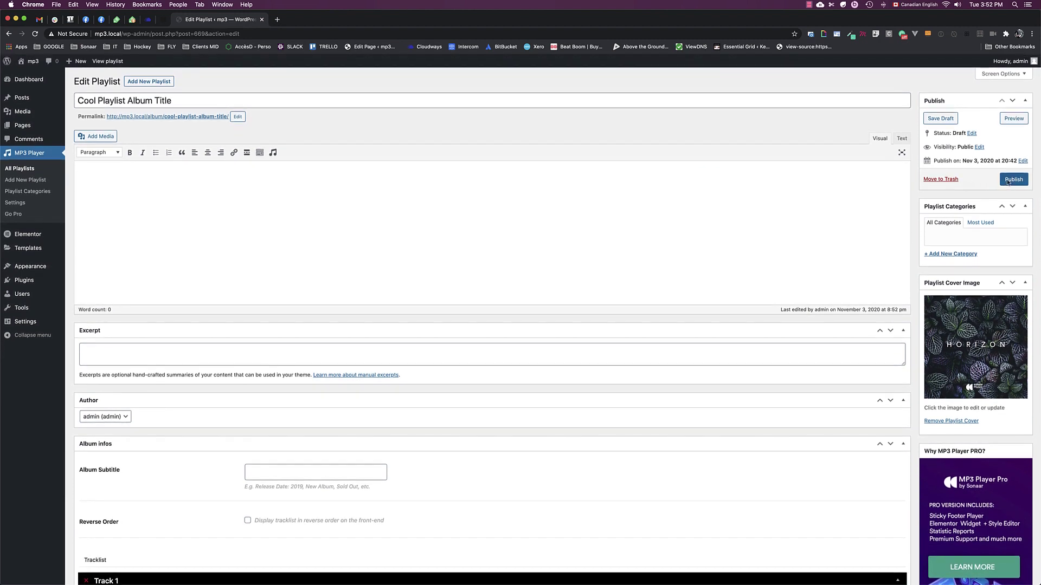
left_click(1007, 181)
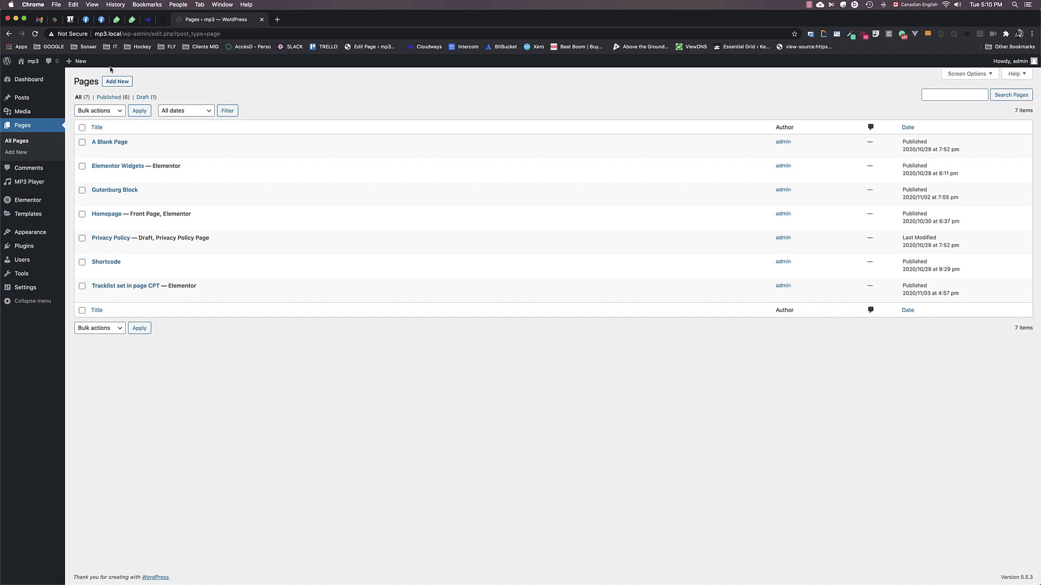
Step: Create a new page and insert an empty Classic block, placing the cursor inside it
left_click(115, 82)
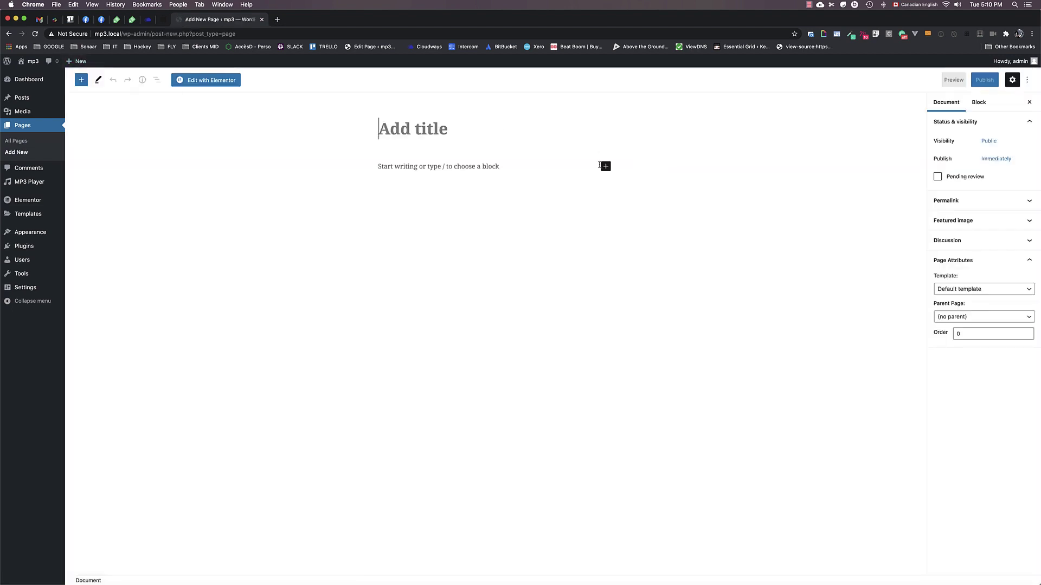
left_click(605, 166)
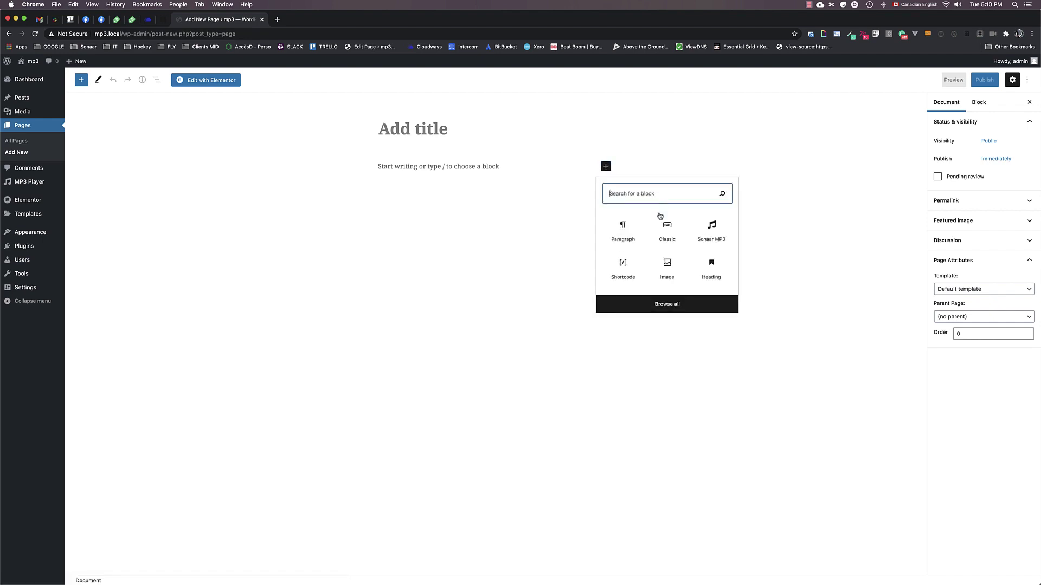
left_click(667, 227)
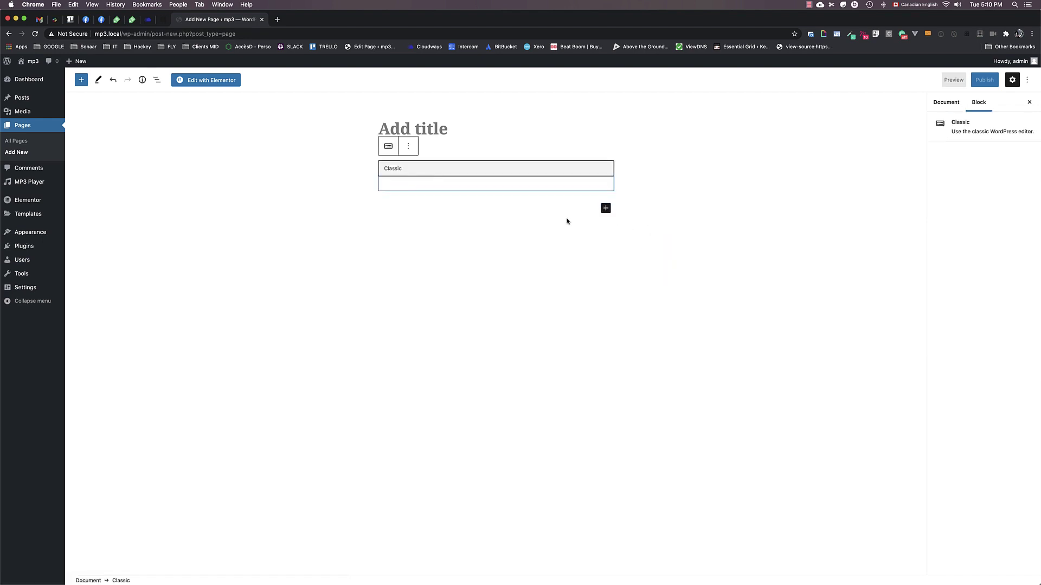
left_click(544, 185)
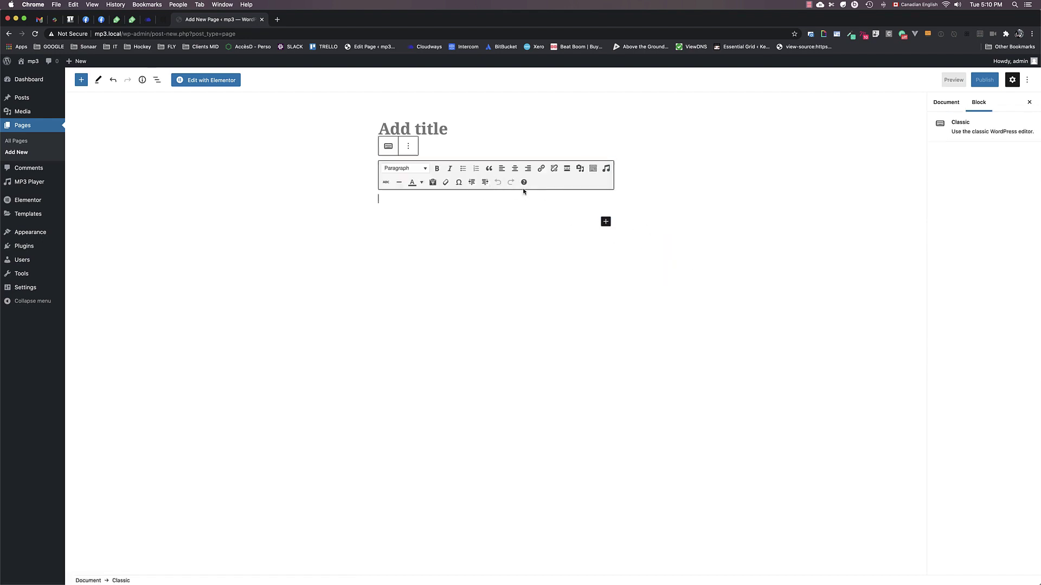
Step: Generate a shortcode for the predefined Cool Playlist Album Title playlist with Show Tracklist set to Yes and insert it
left_click(606, 170)
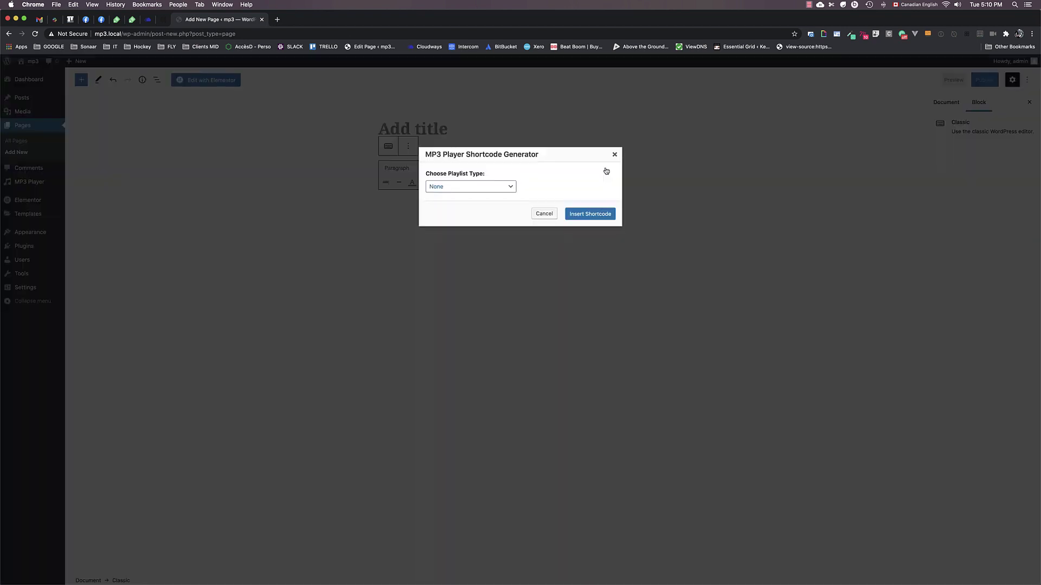
left_click(460, 187)
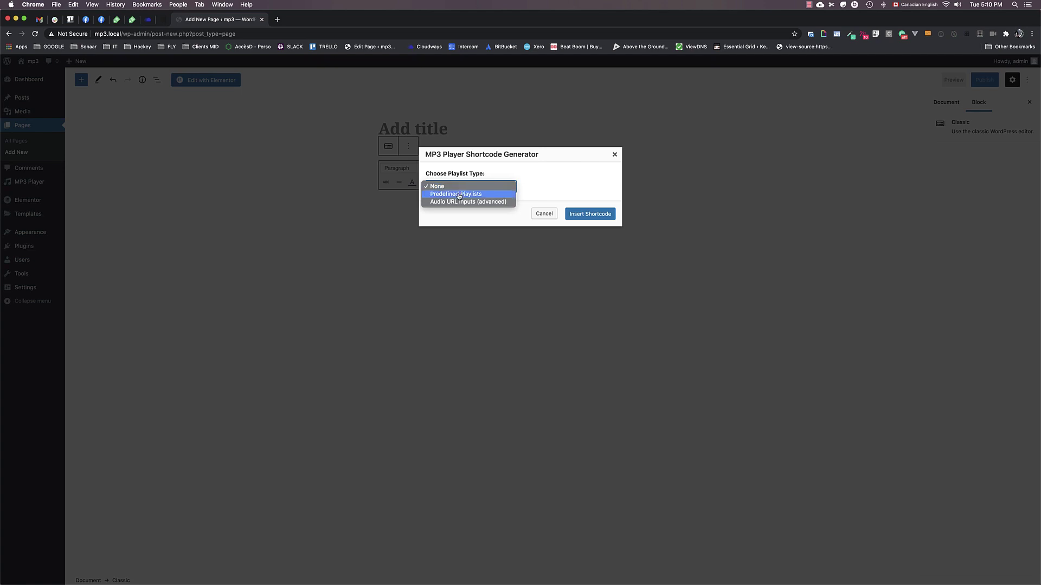
left_click(475, 195)
left_click(486, 216)
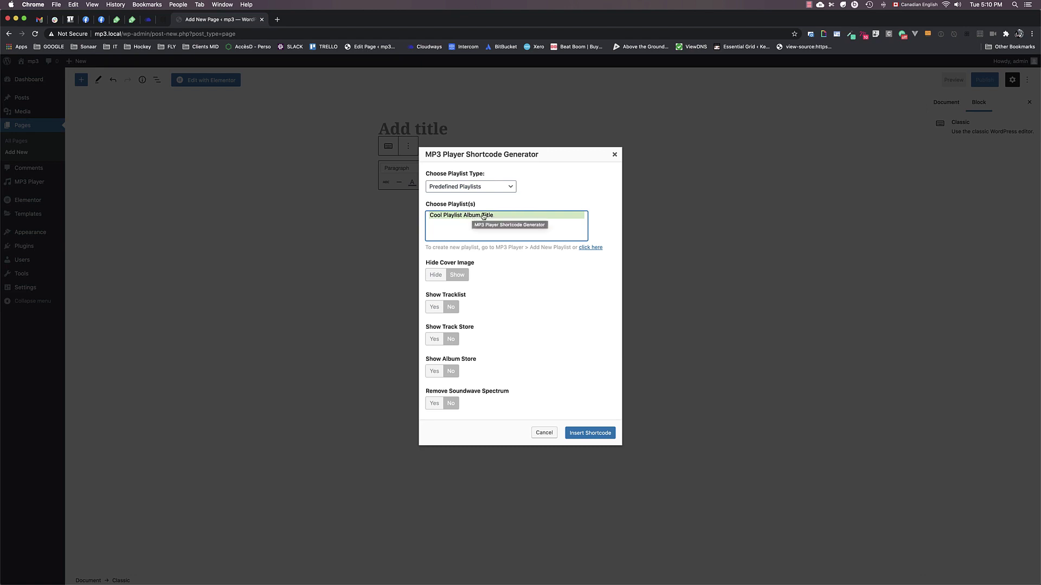
left_click(433, 307)
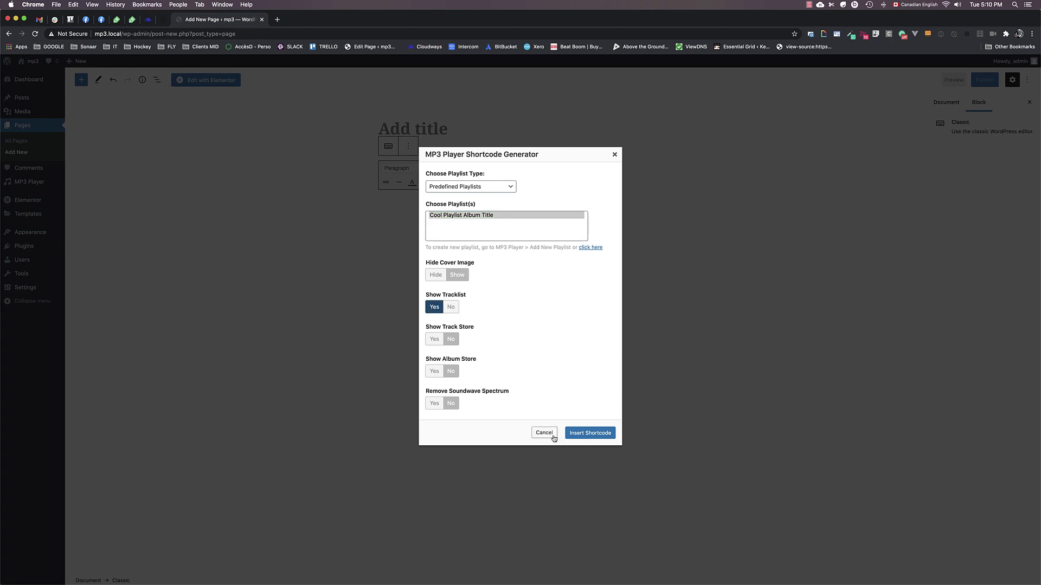
left_click(596, 433)
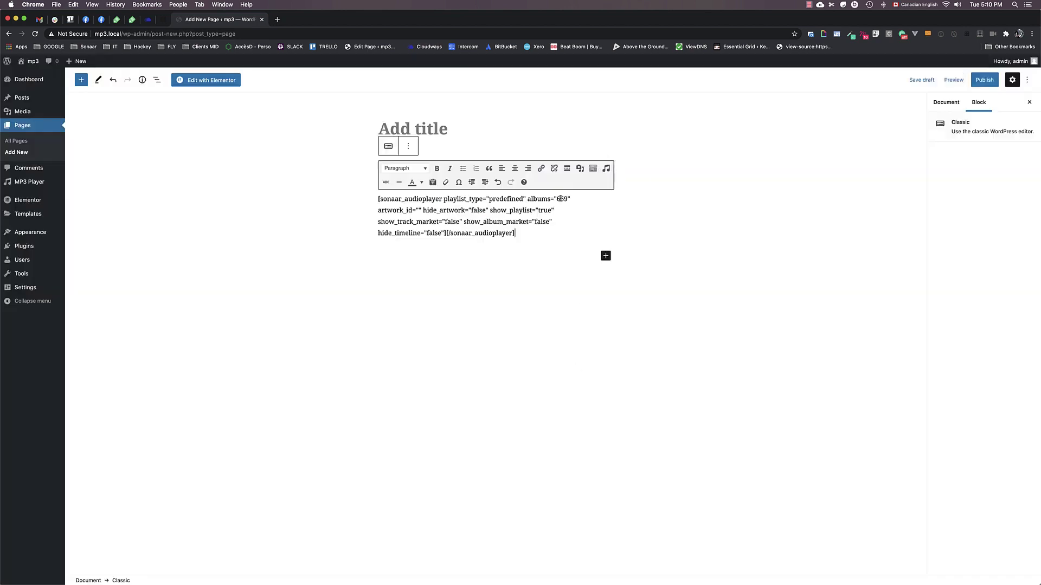
Step: Publish the new page and view it live with the Epigram player, tracklist and waveform
left_click(975, 82)
left_click(973, 83)
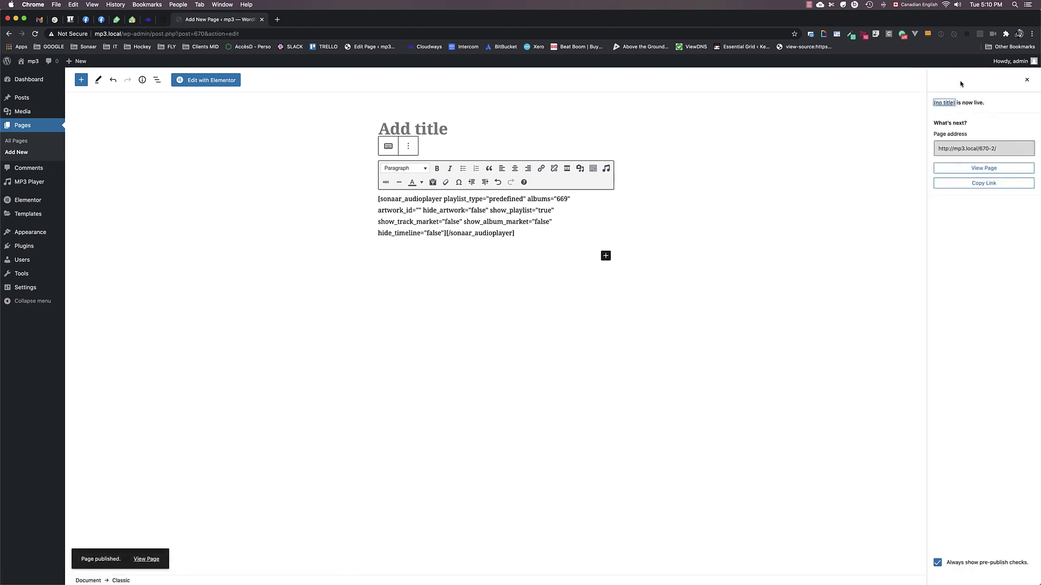
left_click(146, 559)
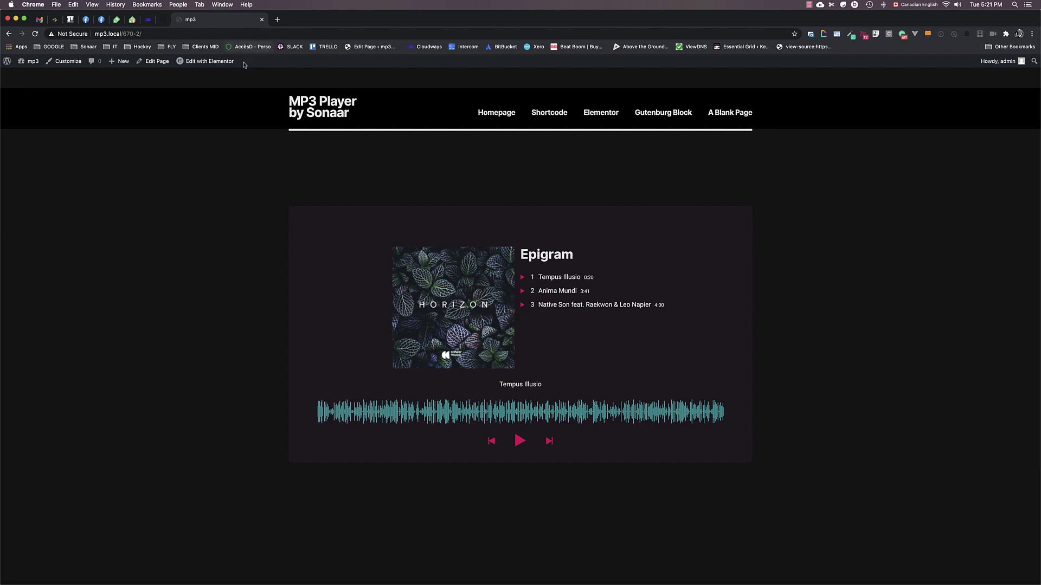
Step: In the page's shortcode, set hide_timeline to true, update the page, and reload the live page
left_click(152, 62, "super")
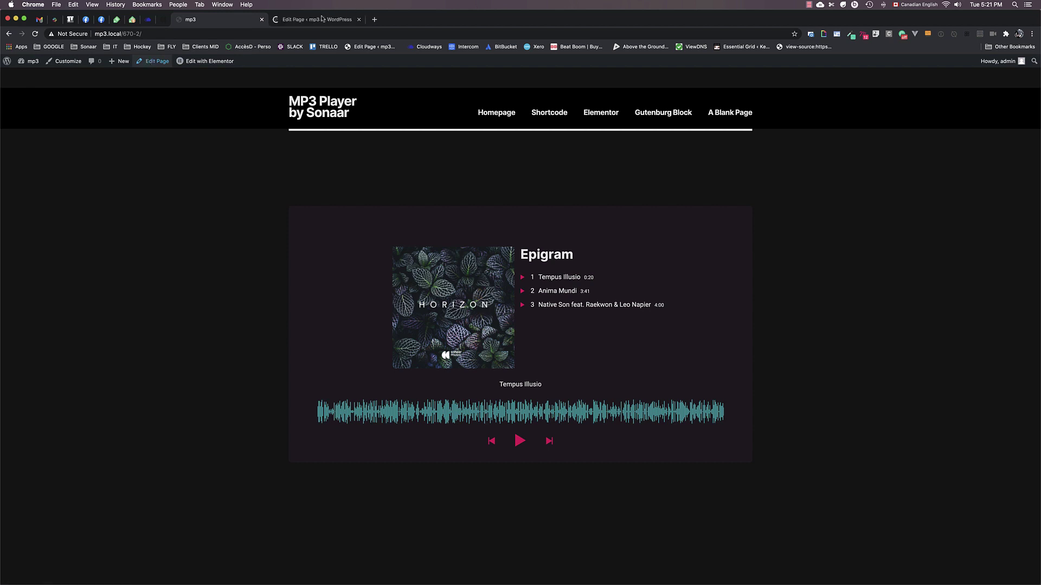
left_click(319, 20)
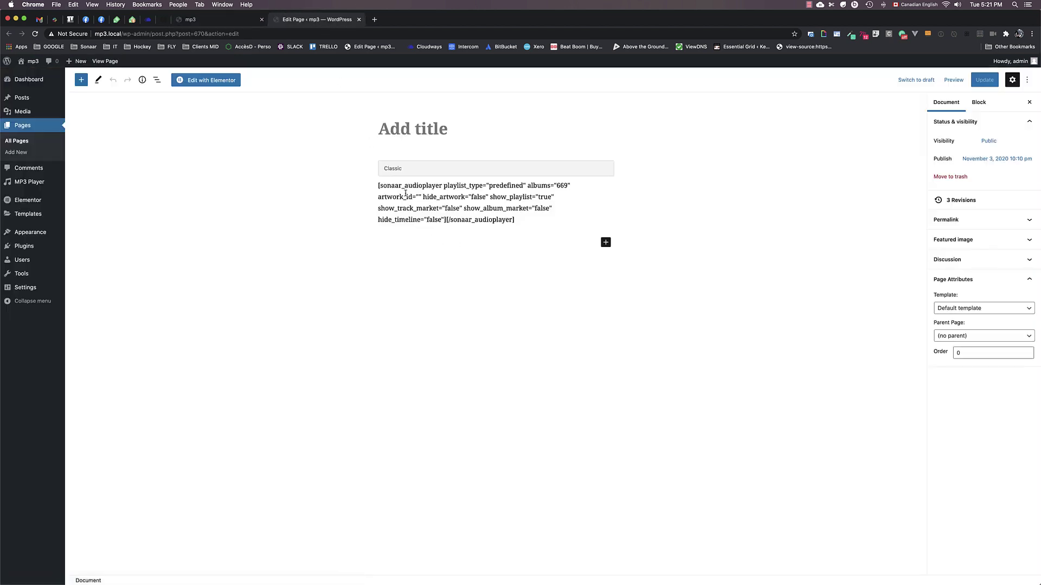
left_click(381, 218)
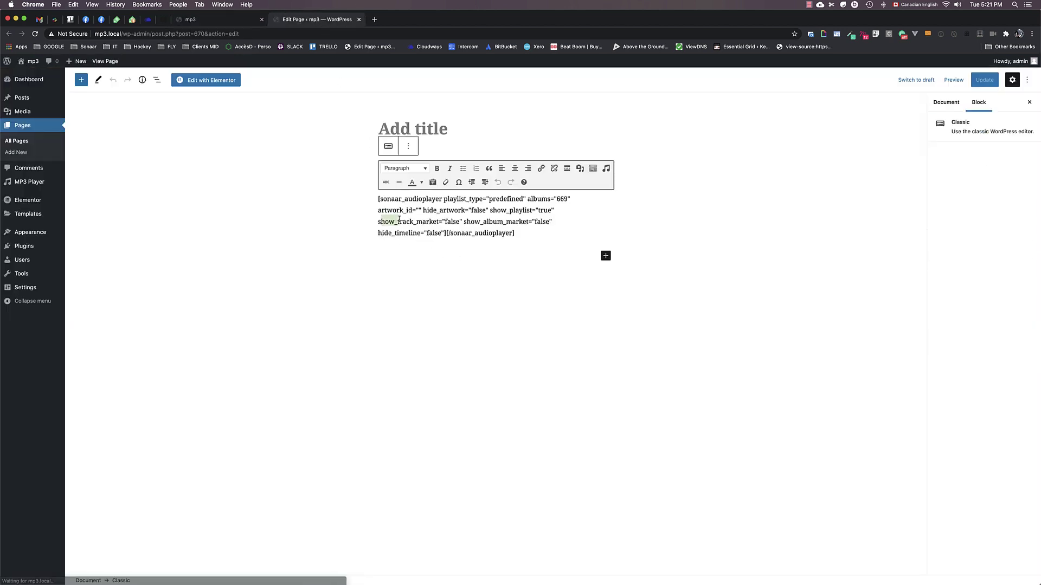
left_click(430, 233)
type("true")
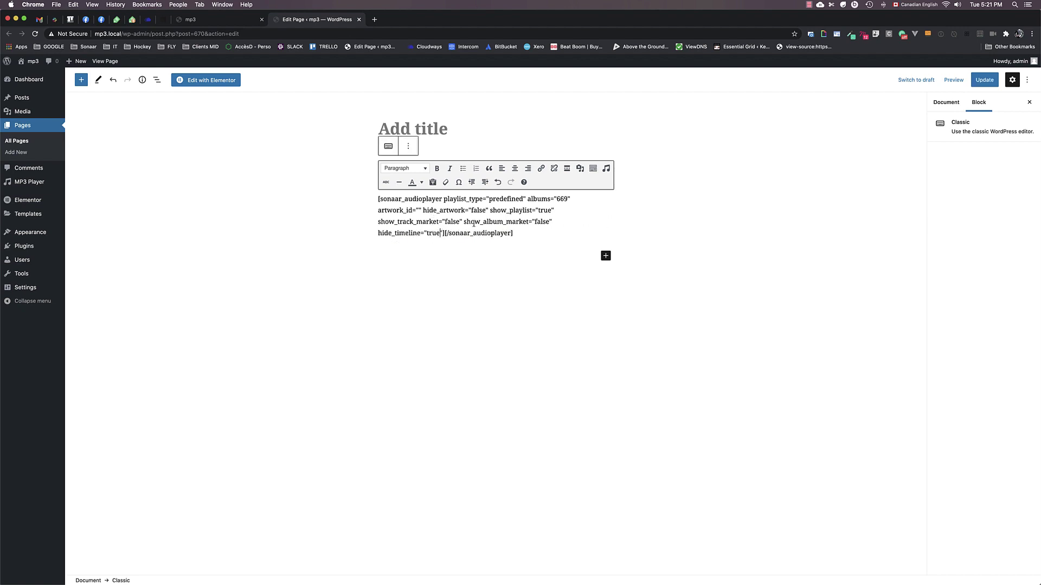
left_click(544, 211)
left_click(433, 232)
left_click(985, 79)
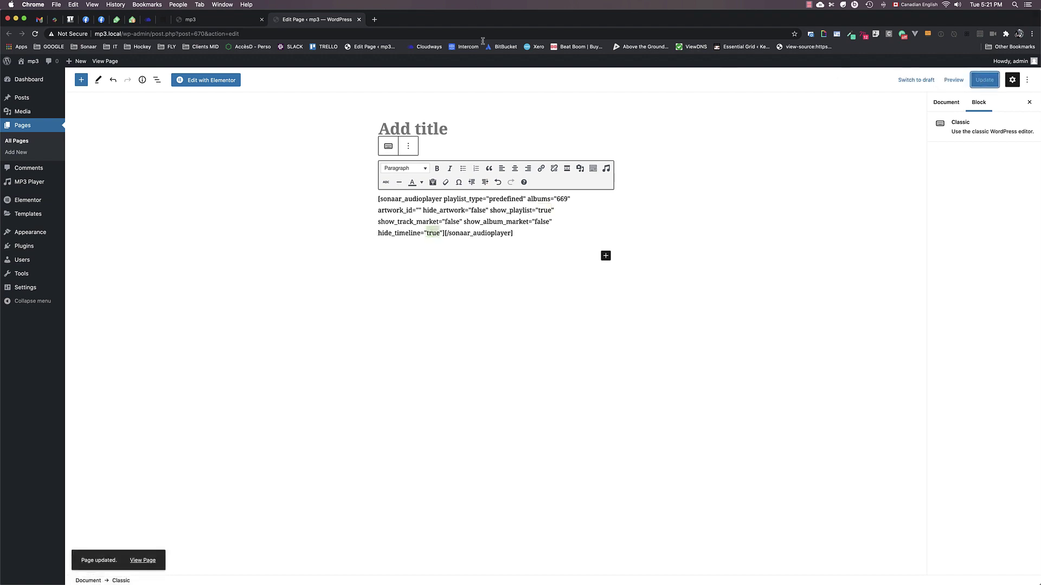
left_click(232, 21)
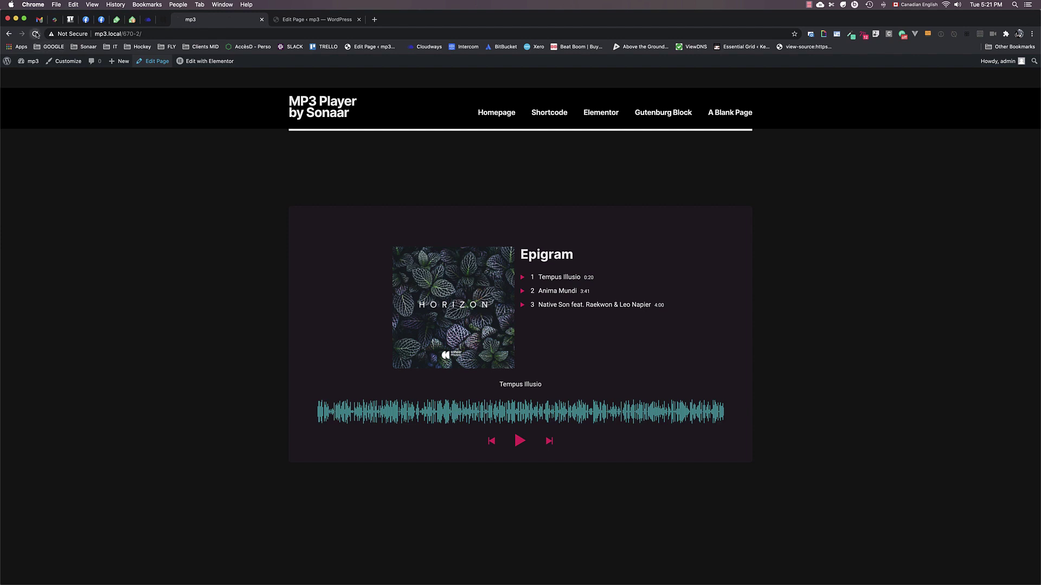
left_click(36, 34)
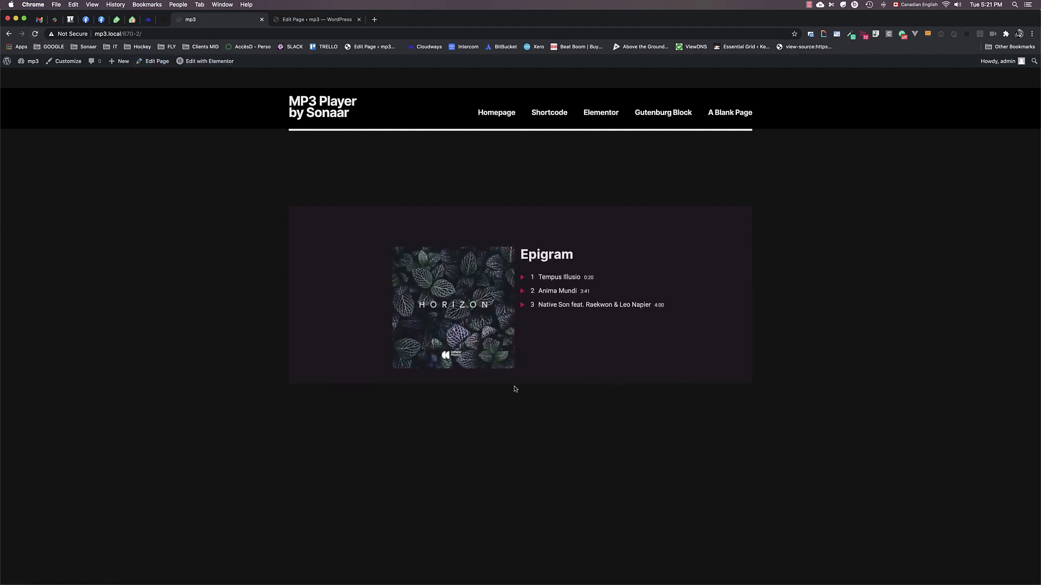
Step: Change hide_artwork to true and reload the live page to check the artwork is hidden
left_click(350, 18)
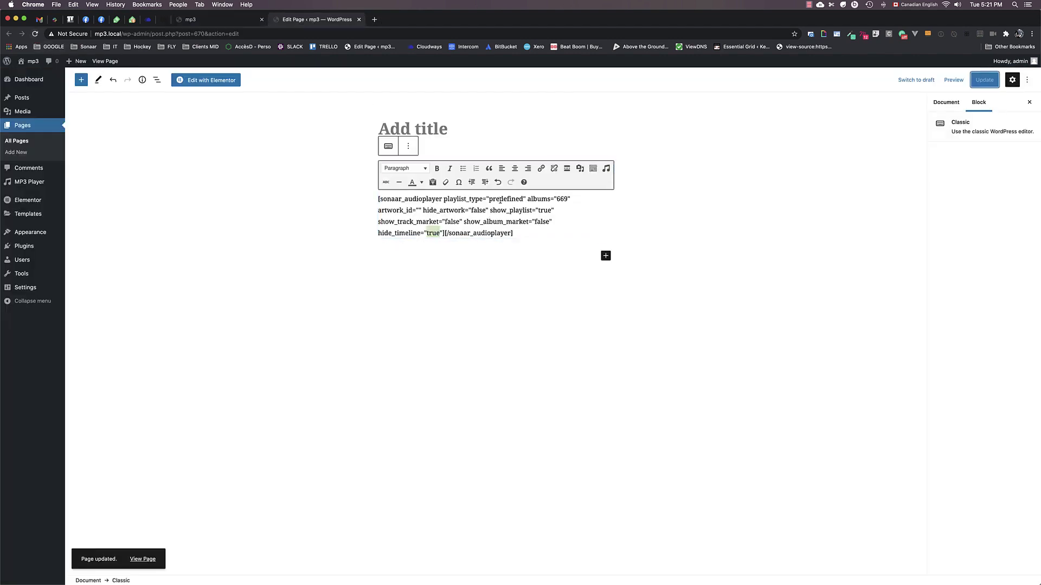
double_click(440, 211)
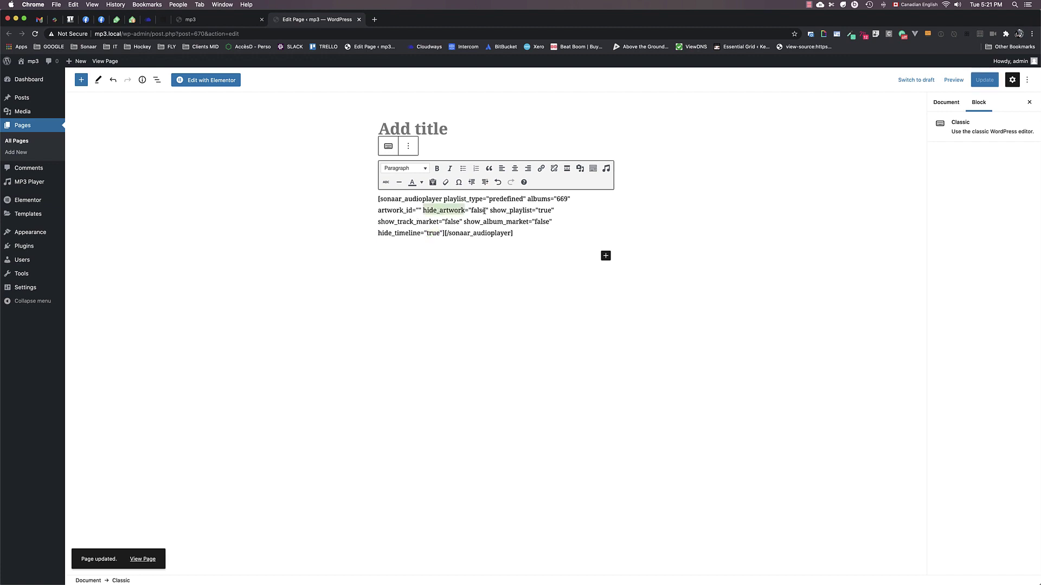
double_click(475, 210)
type("true")
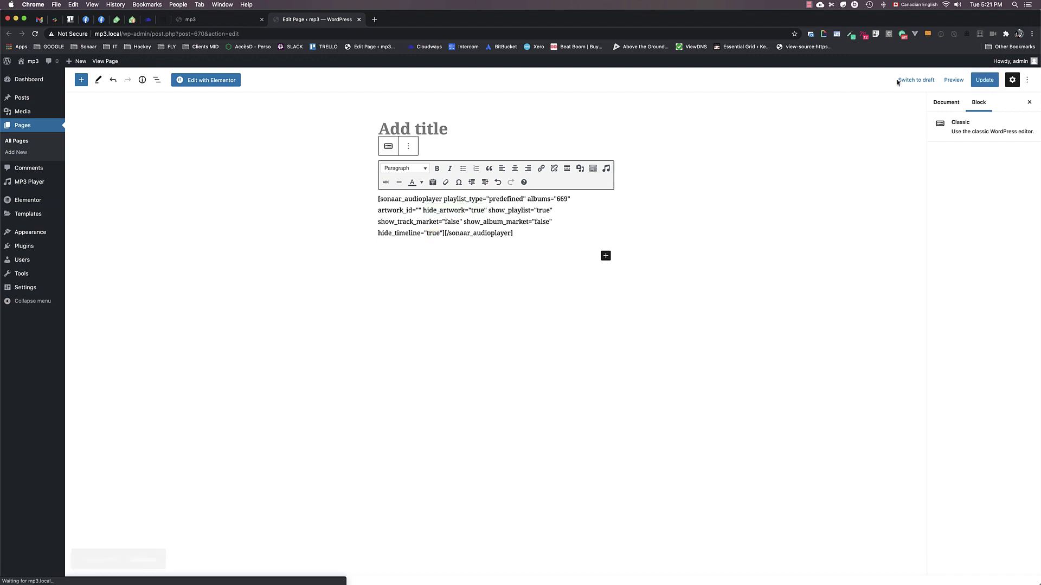
left_click(217, 19)
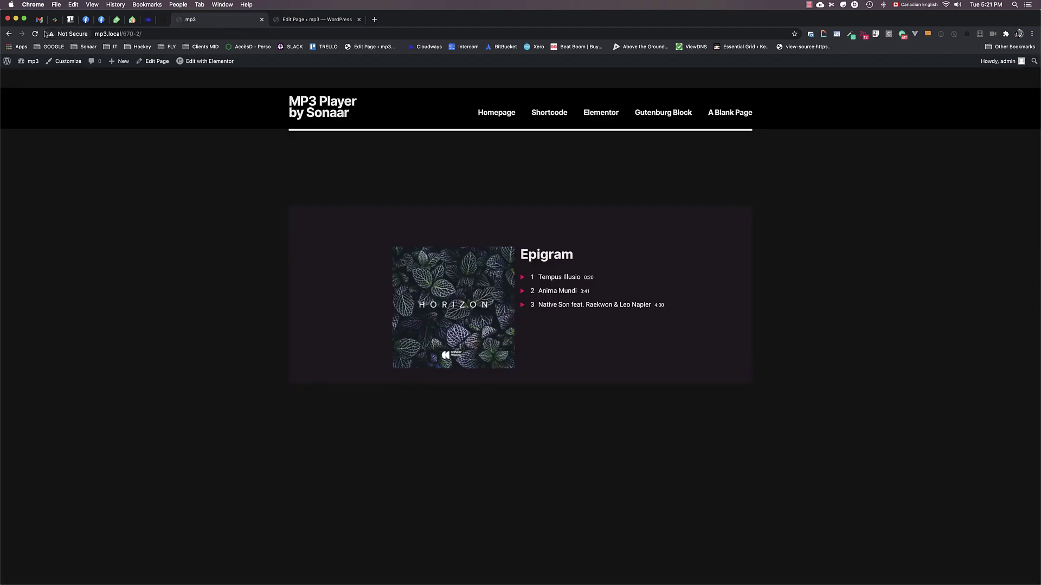
key("super+r")
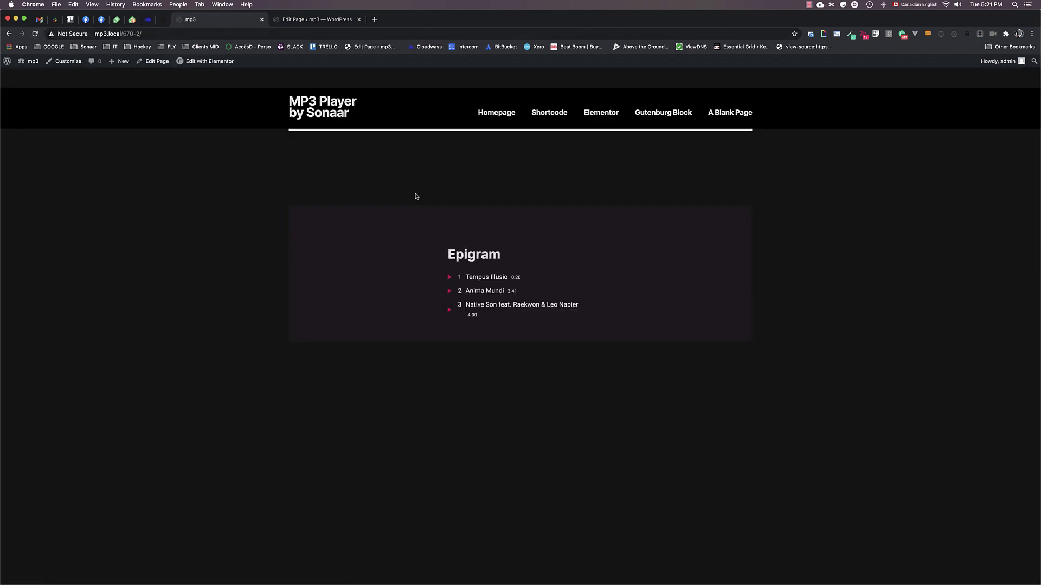
left_click(809, 5)
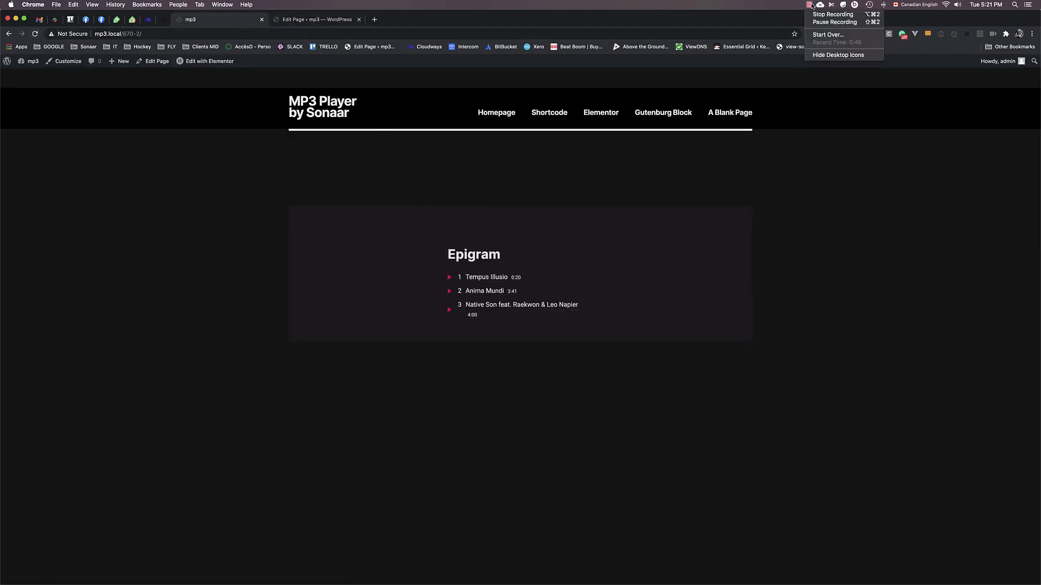
left_click(828, 17)
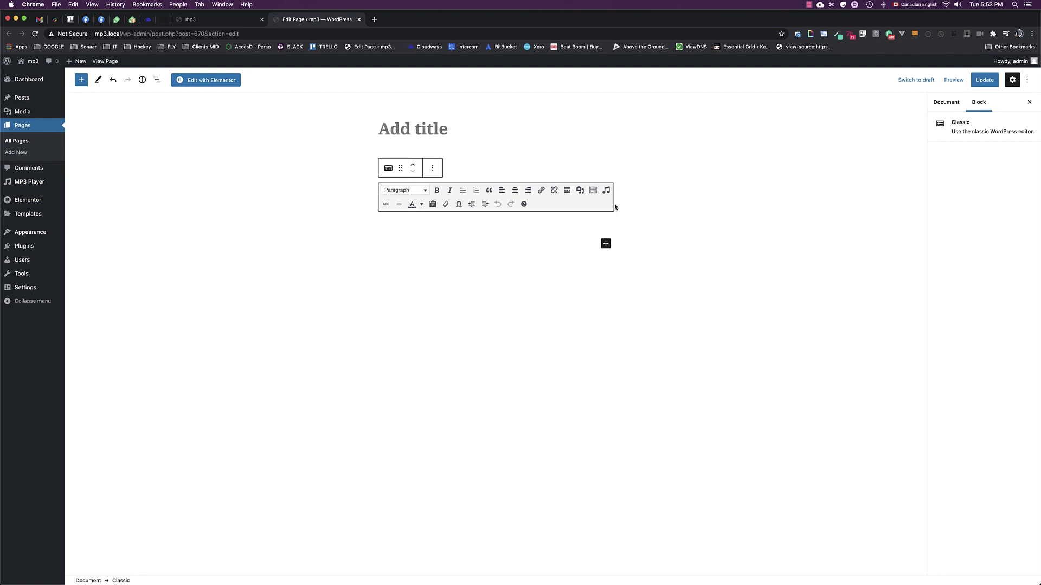
Step: In the shortcode generator, choose Audio URL inputs (advanced) and title the playlist 'My Great Playlist'
left_click(606, 191)
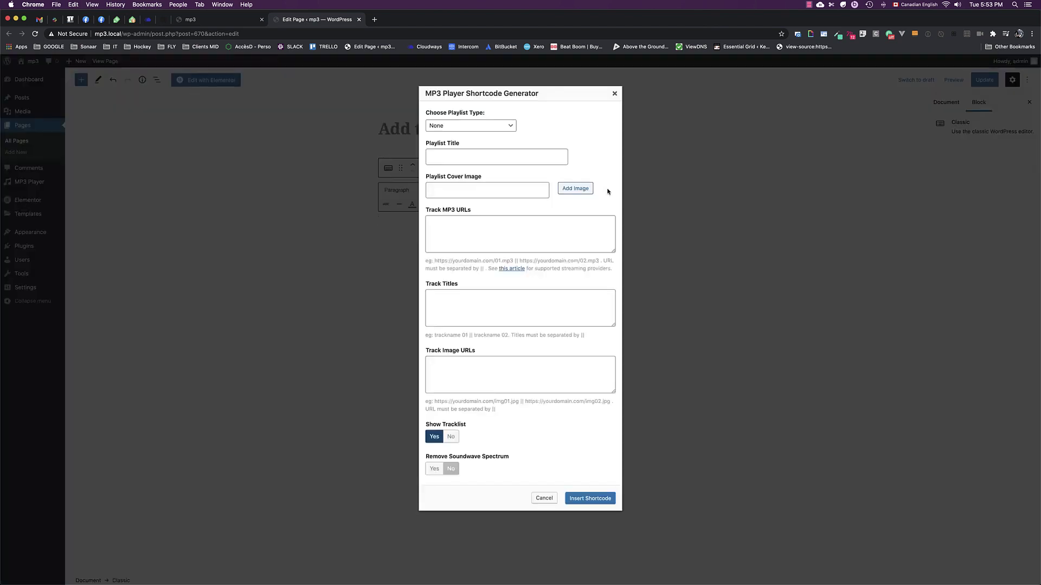
left_click(467, 125)
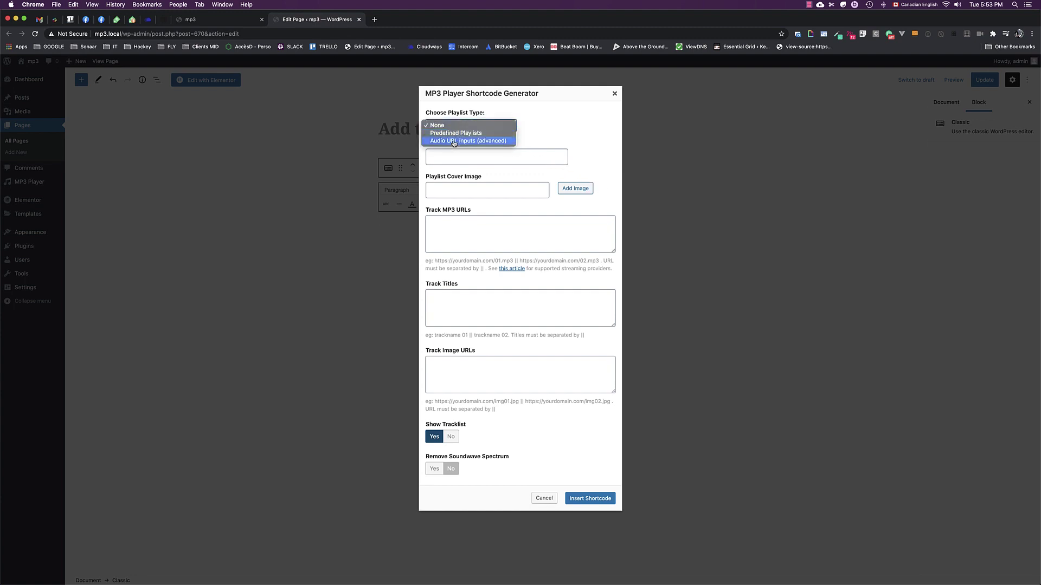
left_click(453, 141)
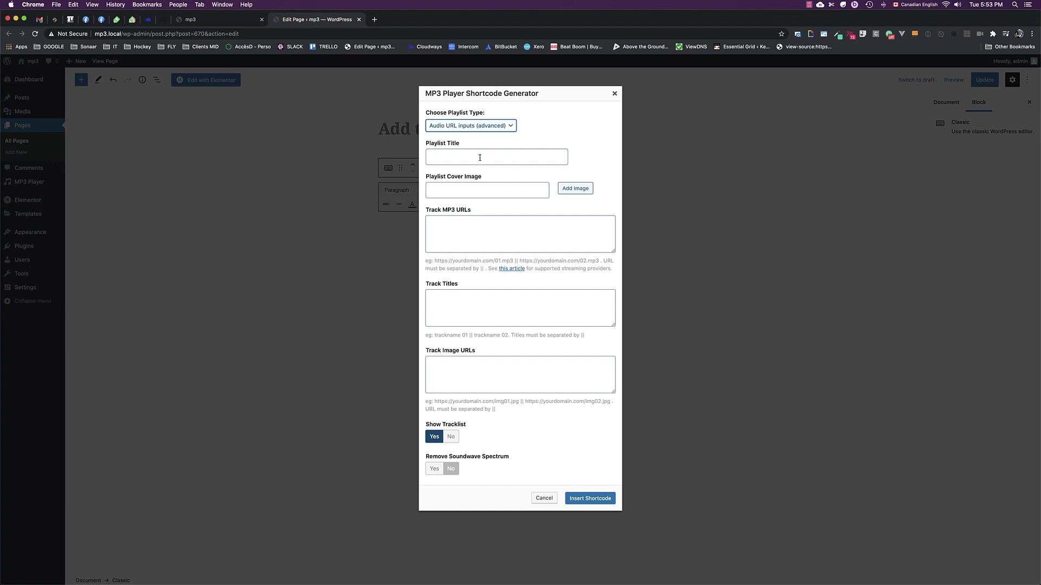
left_click(480, 157)
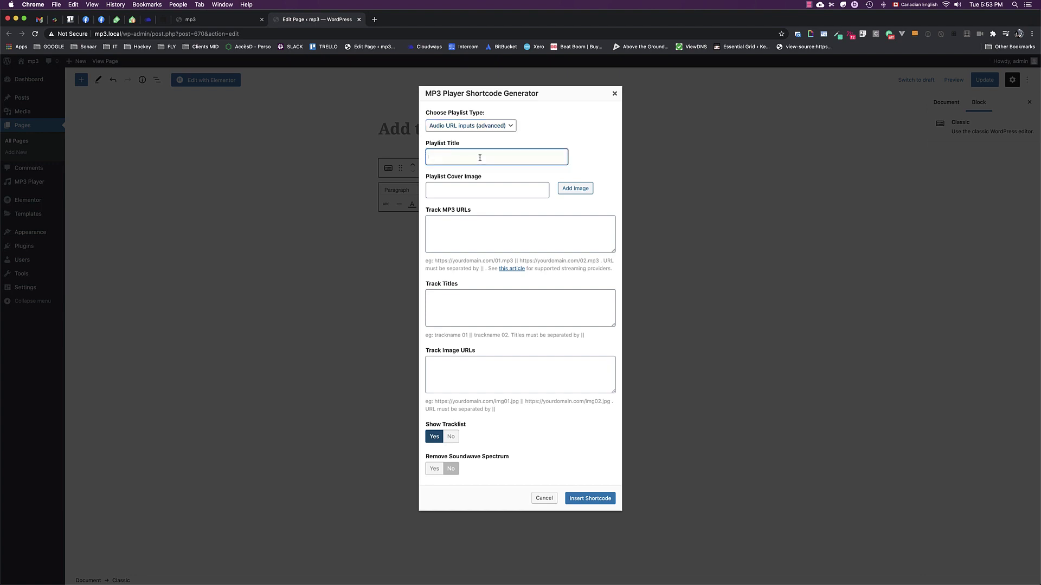
type("My Great Playlist")
Step: Use the image of the teal-haired woman in a cap as the playlist cover
left_click(576, 189)
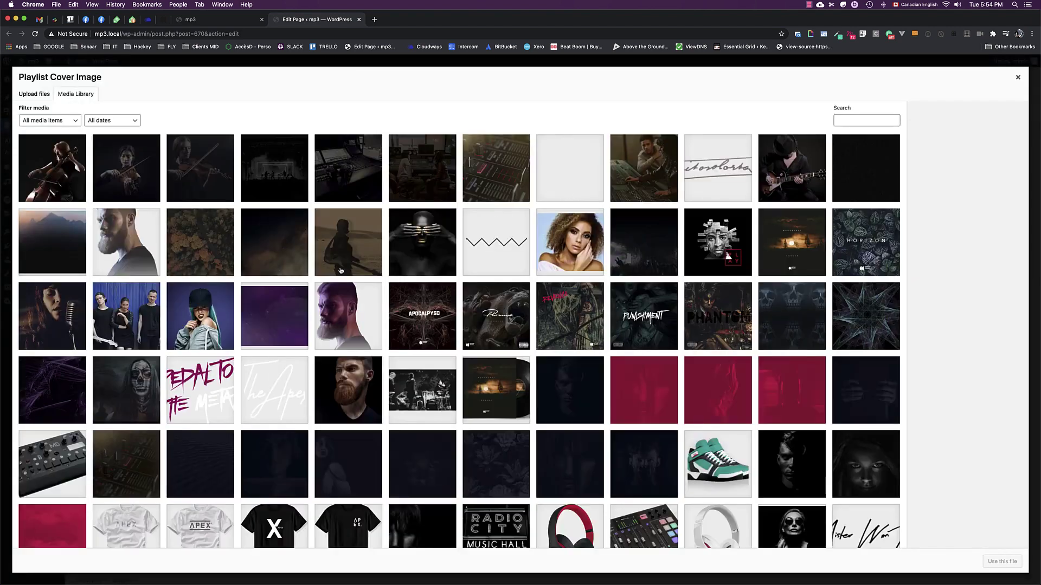
left_click(203, 320)
left_click(1000, 561)
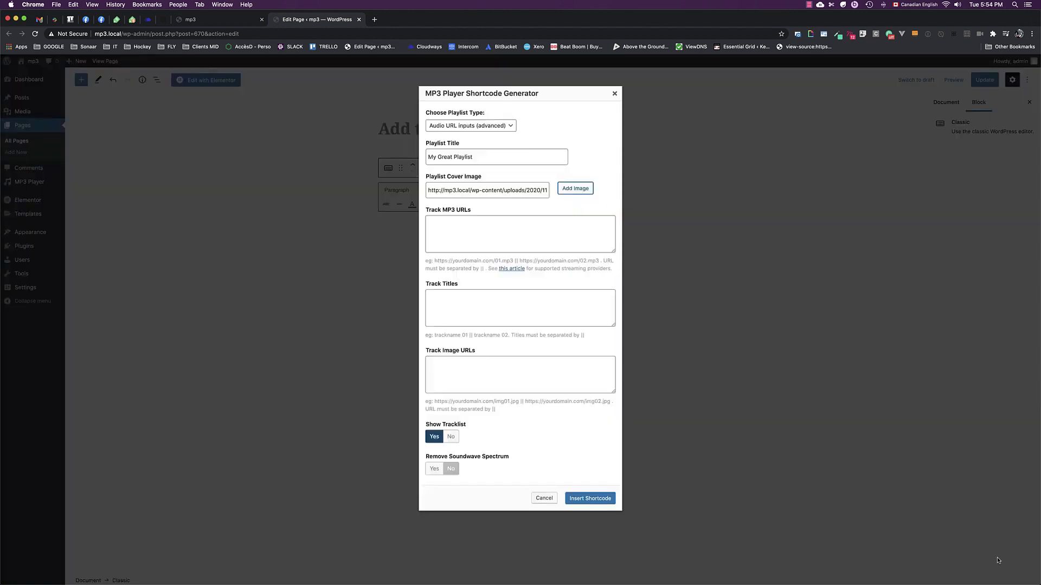
Step: Fill Track MP3 URLs with three copies of the 01.mp3 URL, separated by ||
left_click(486, 235)
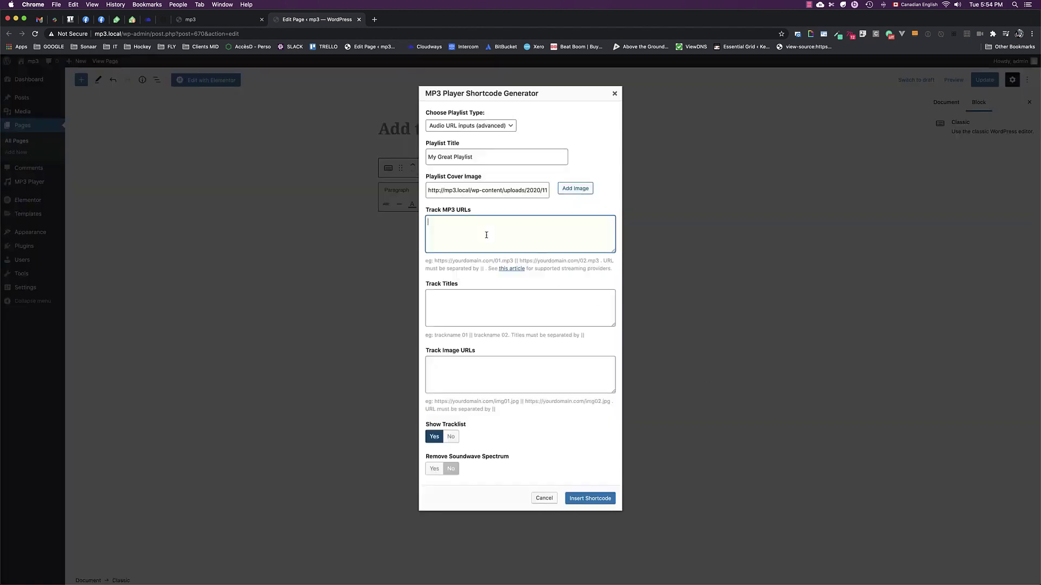
key("super+shift+v")
key("Return")
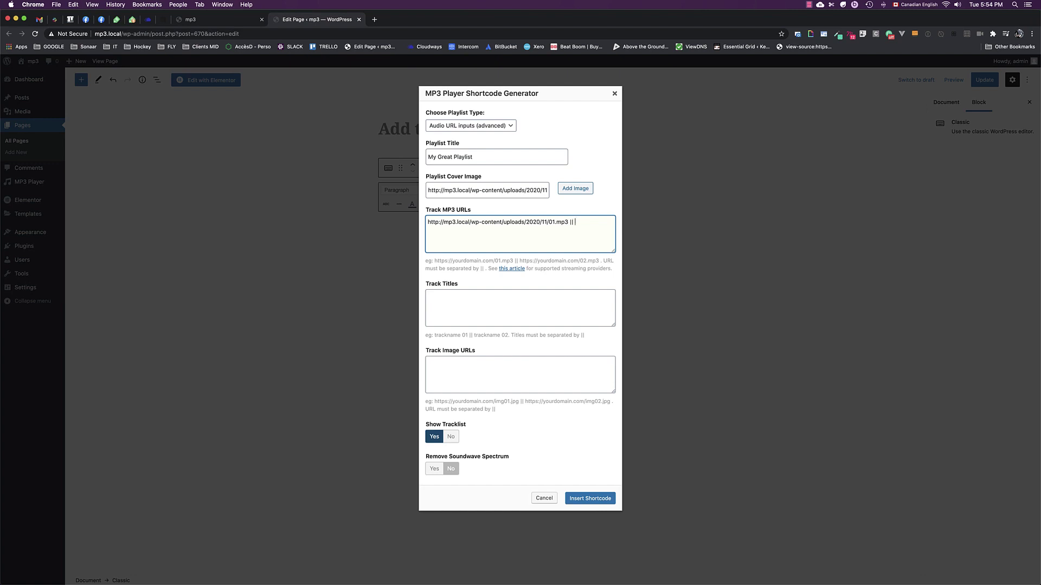
type("http://mp3.local/wp-content/uploads/2020/11/01.mp3")
type("http://mp3.local/wp-content/uploads/2020/11/01.mp3")
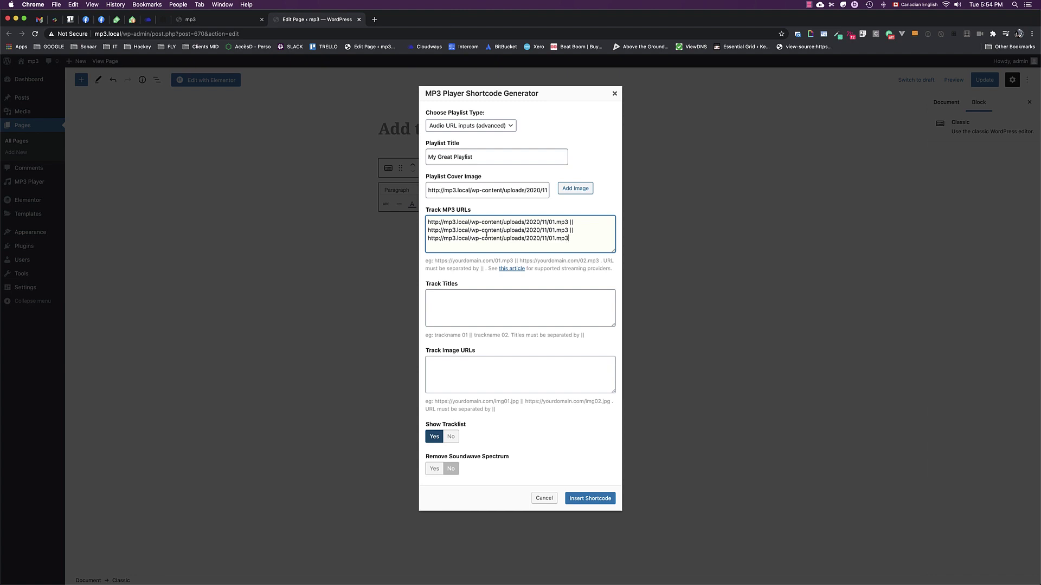
left_click_drag(428, 222, 568, 222)
left_click(570, 222)
left_click(471, 300)
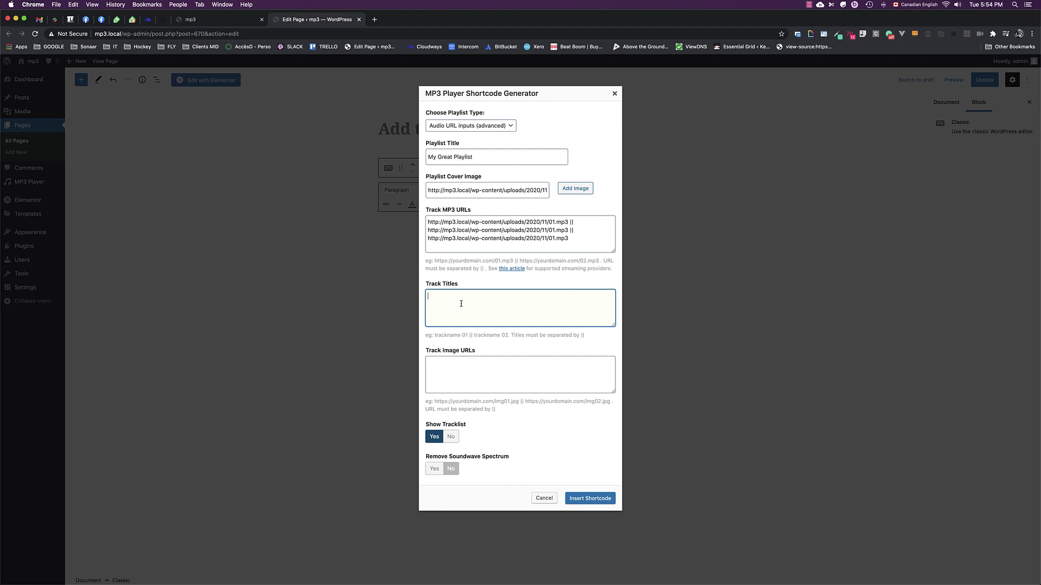
Step: Enter Track Titles 'Track Number 01 || Track Number 02 || My last track Title.' and leave Show Tracklist on Yes
type("Track Number 01 || Track Number 02 || My last track Title.")
left_click(450, 438)
left_click(437, 438)
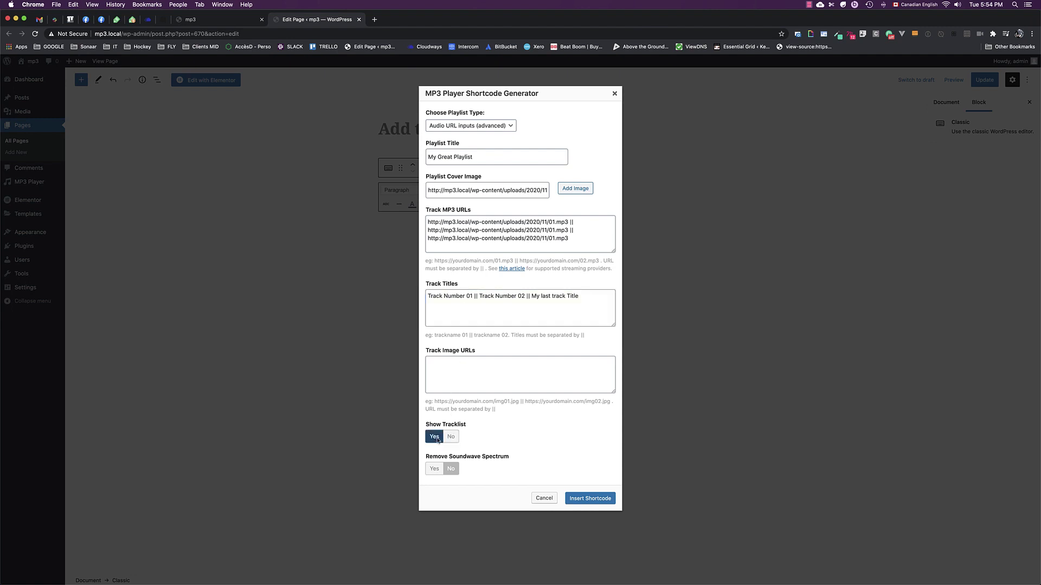
Step: Insert the shortcode, update the page, and play Track Number 01 on the reloaded live page
left_click(587, 498)
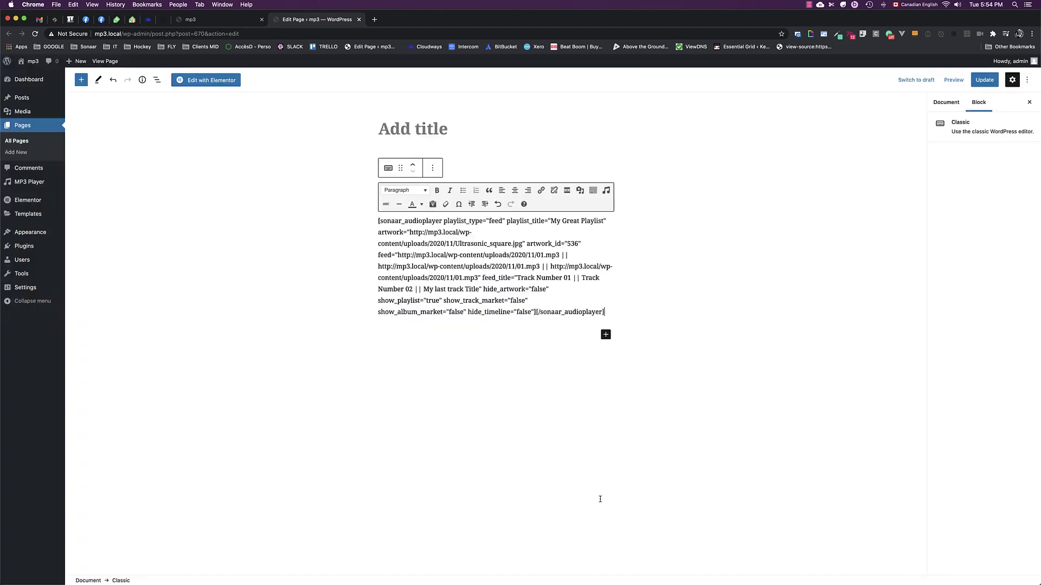
left_click(984, 80)
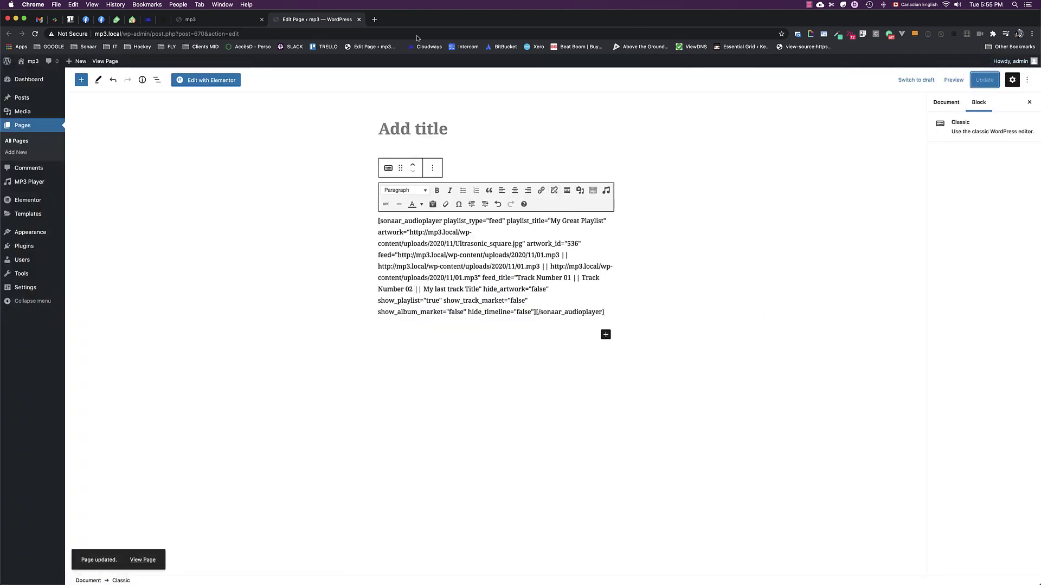
left_click(209, 21)
left_click(34, 34)
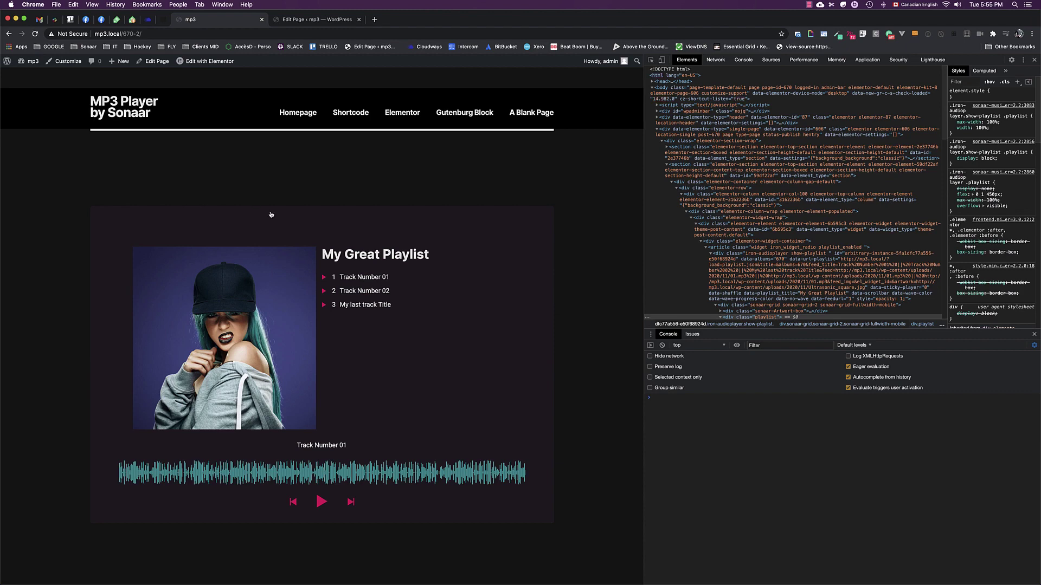
left_click(359, 277)
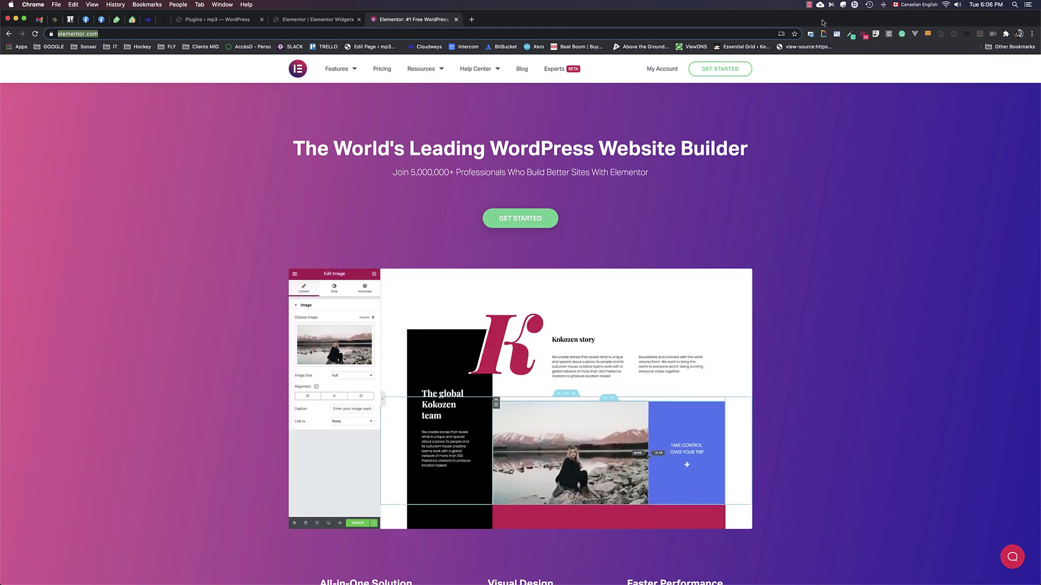
Step: Bring up the elementor.com homepage in the browser
left_click(117, 32)
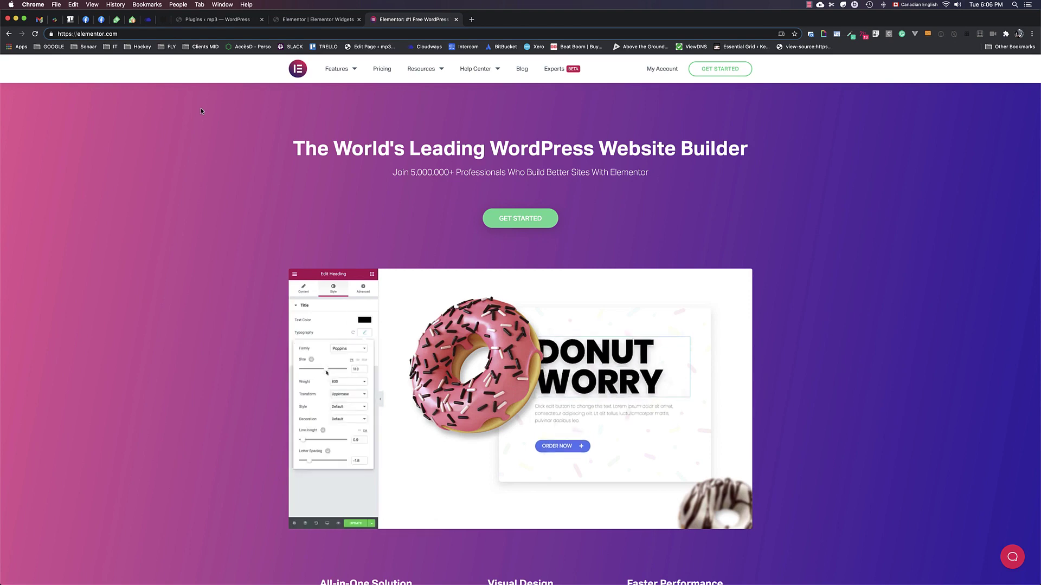
Step: Search new plugins for 'Elem', then install and activate Elementor Website Builder
left_click(211, 21)
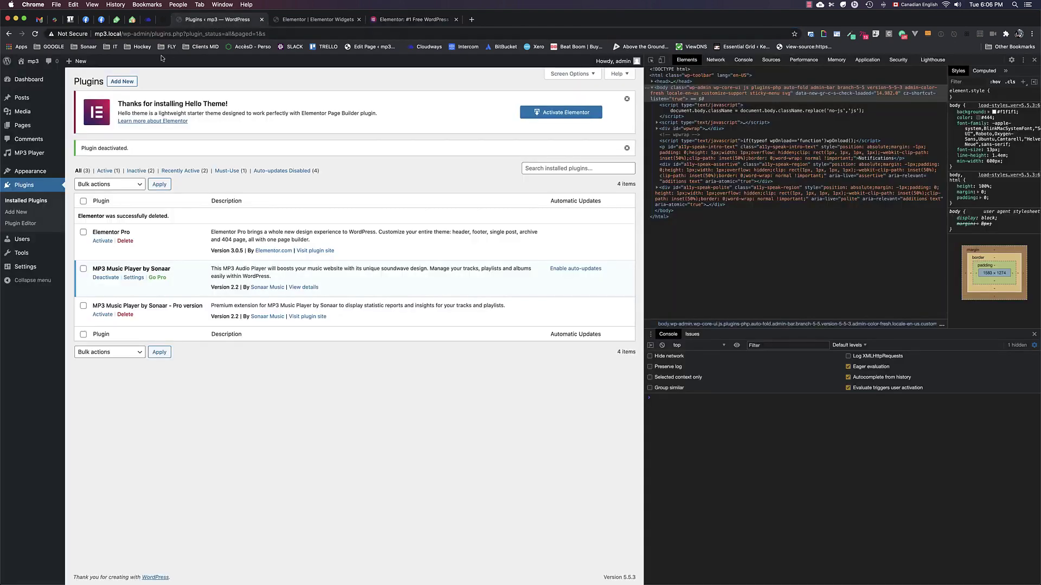
left_click(122, 82)
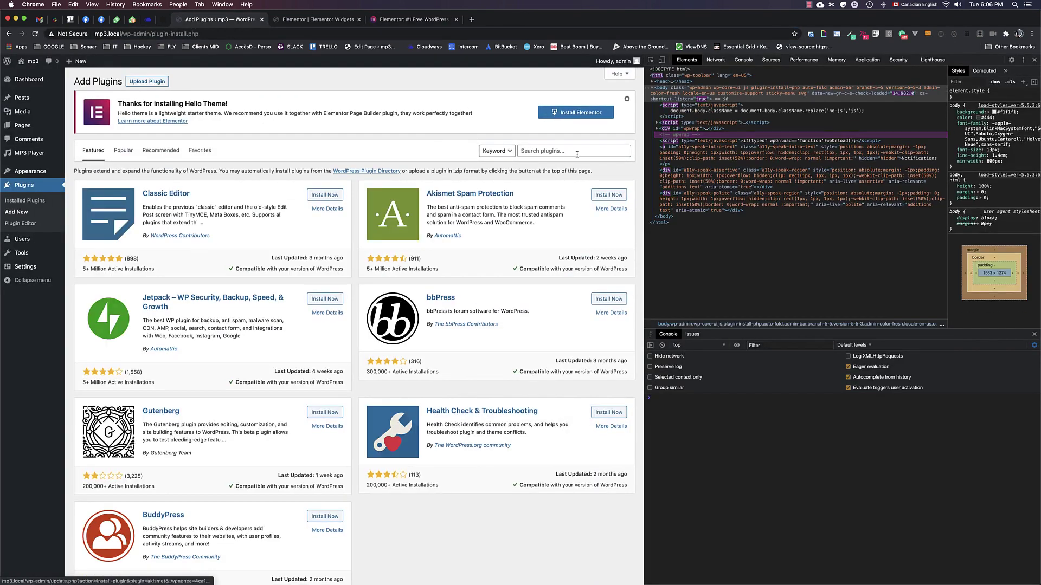
left_click(580, 153)
type("Elementor")
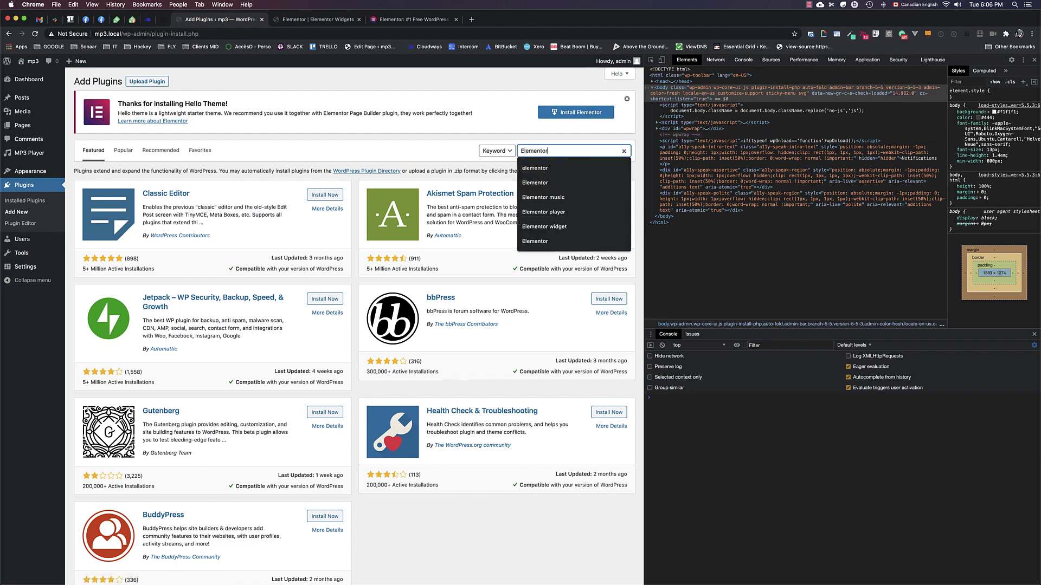
key("Return")
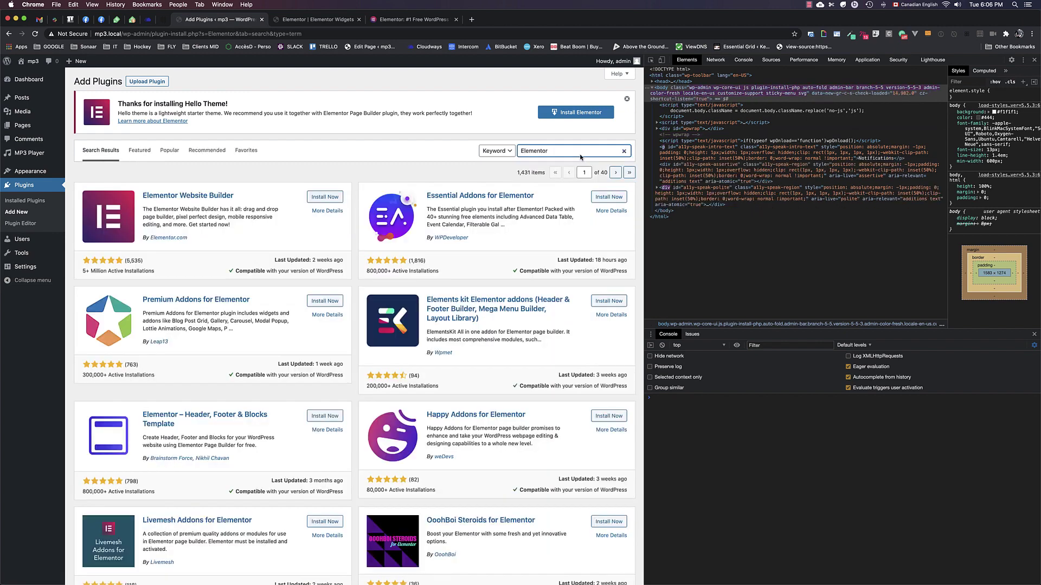
left_click(326, 197)
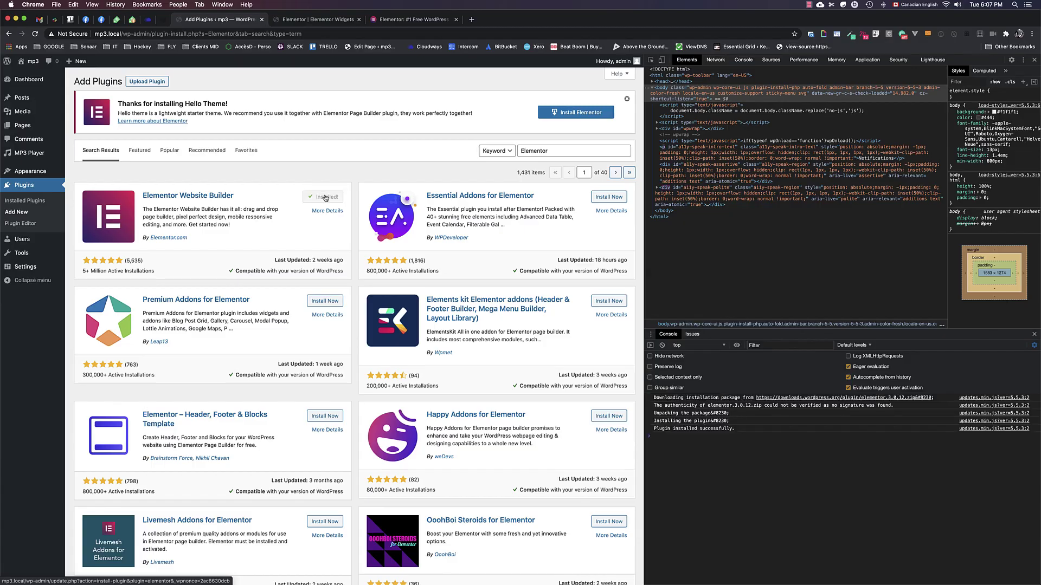
left_click(326, 197)
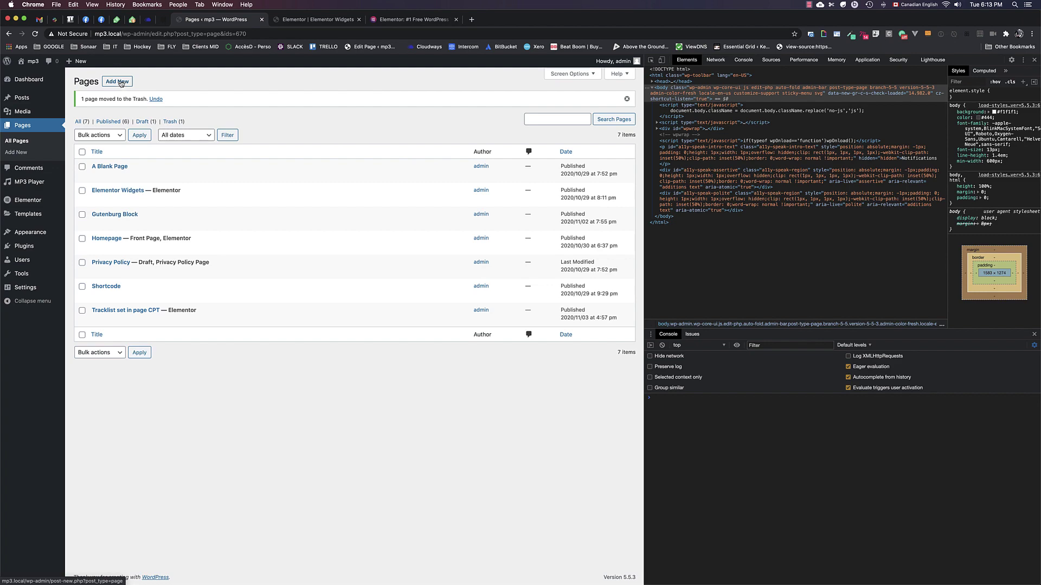
Step: Create a page titled 'My Elementor Page' and open it with Elementor
left_click(120, 82)
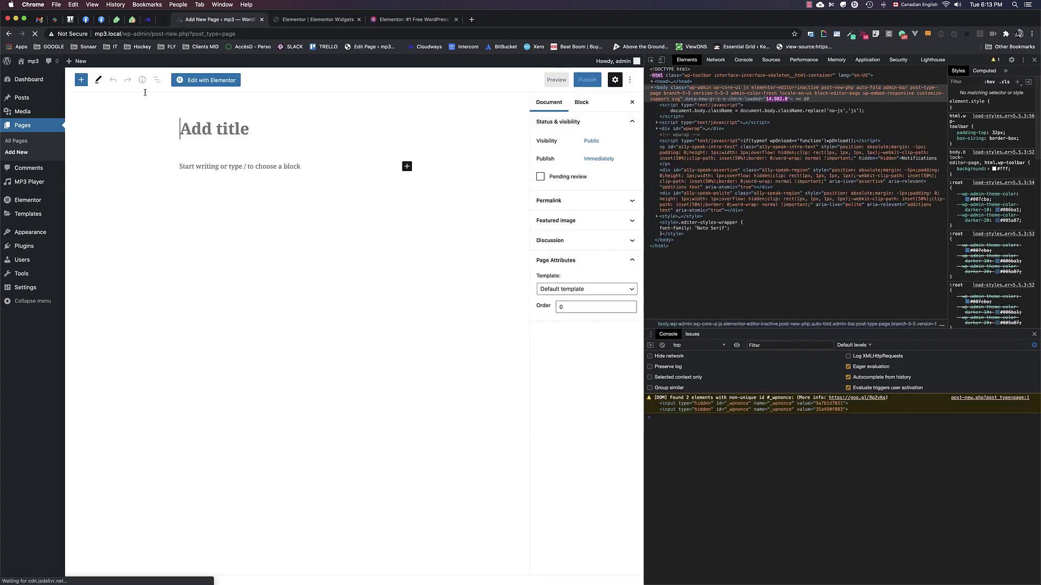
type("My Ele")
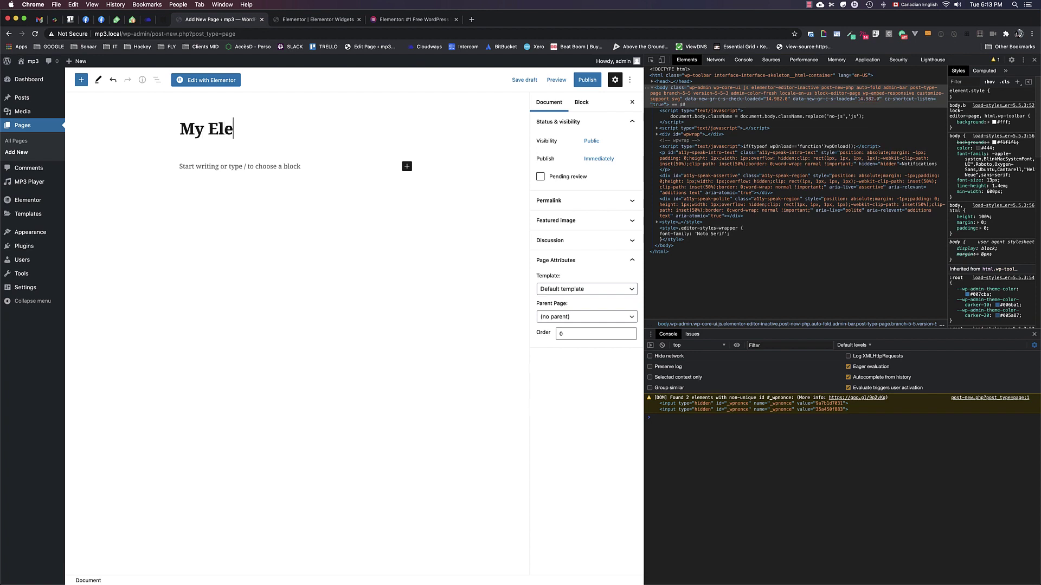
type("mentor Page")
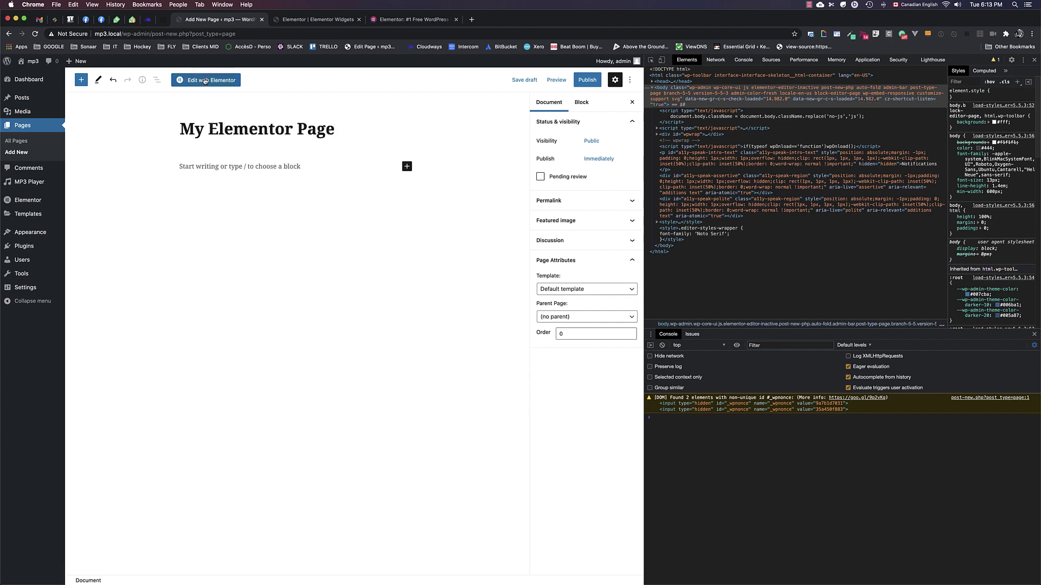
left_click(205, 80)
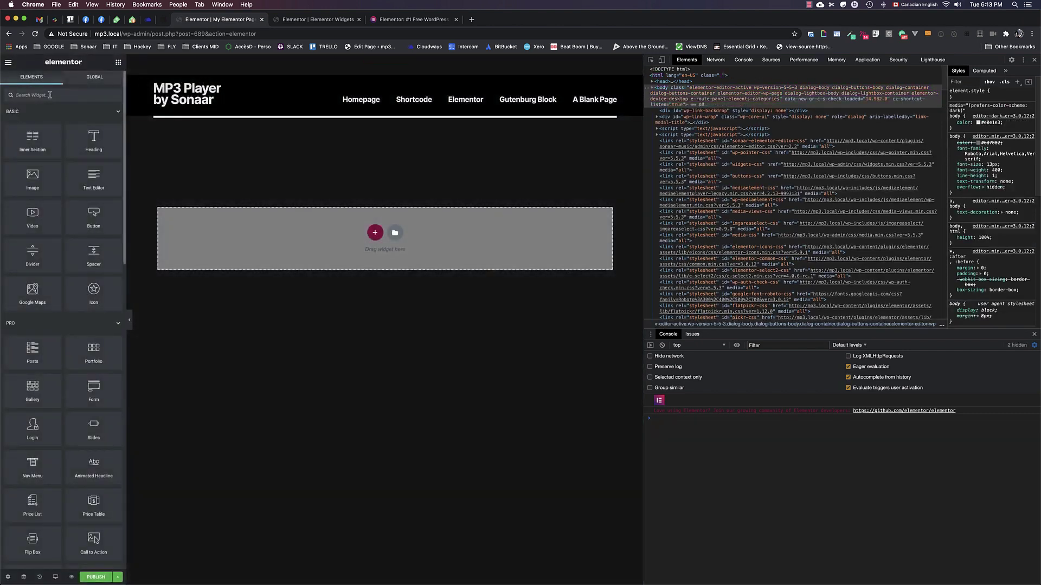
Step: Search the widgets for Sonaar and drag the MP3 Music Player widget onto the page
type("sona")
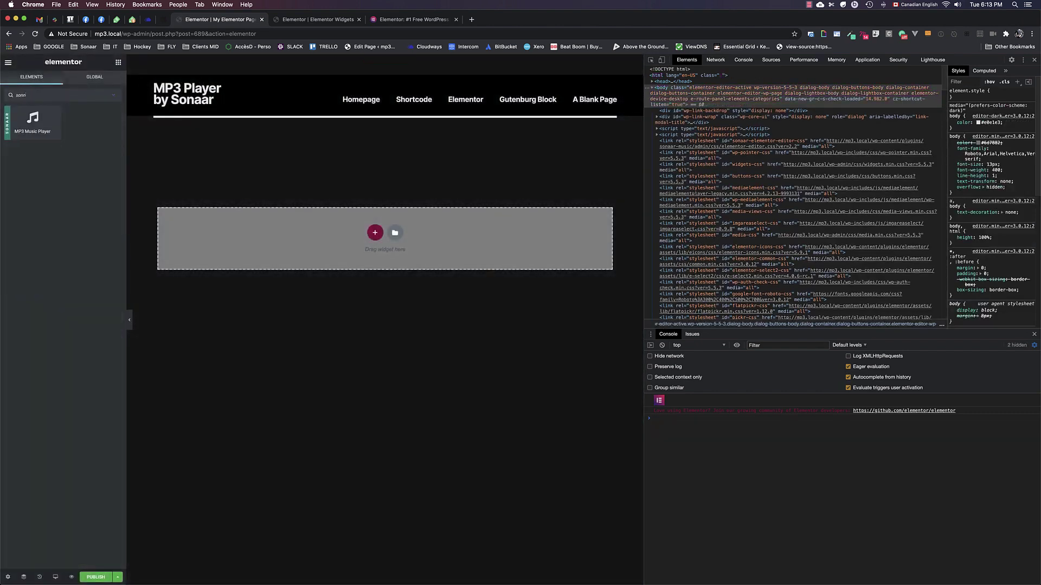
key("BackSpace")
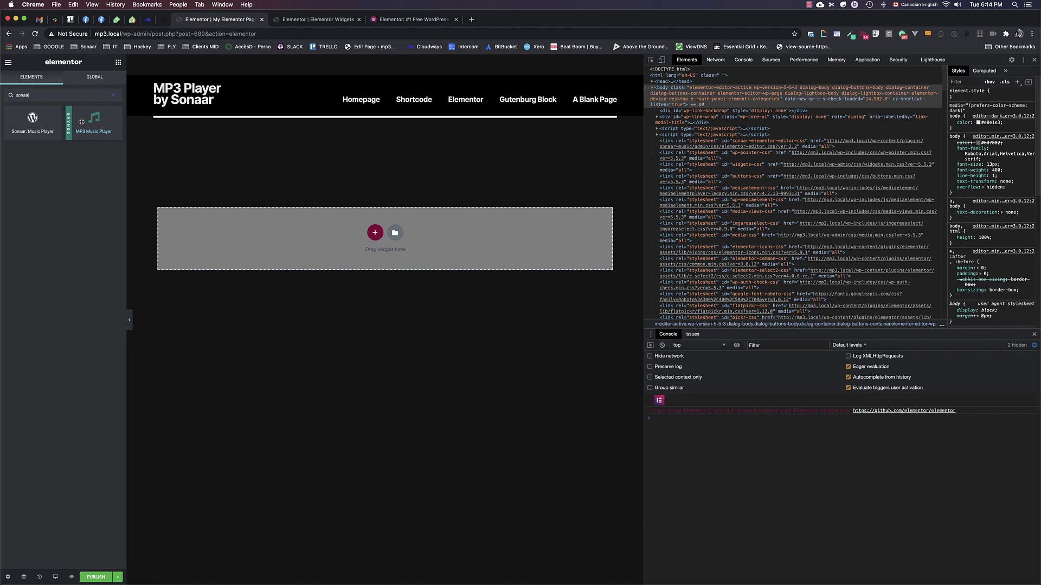
left_click_drag(81, 122, 373, 233)
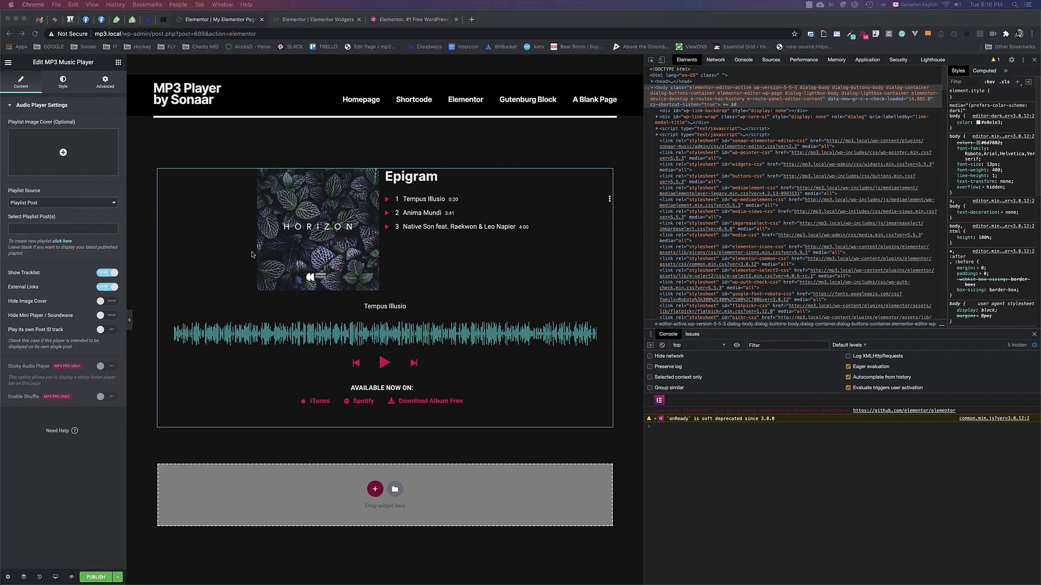
left_click(43, 204)
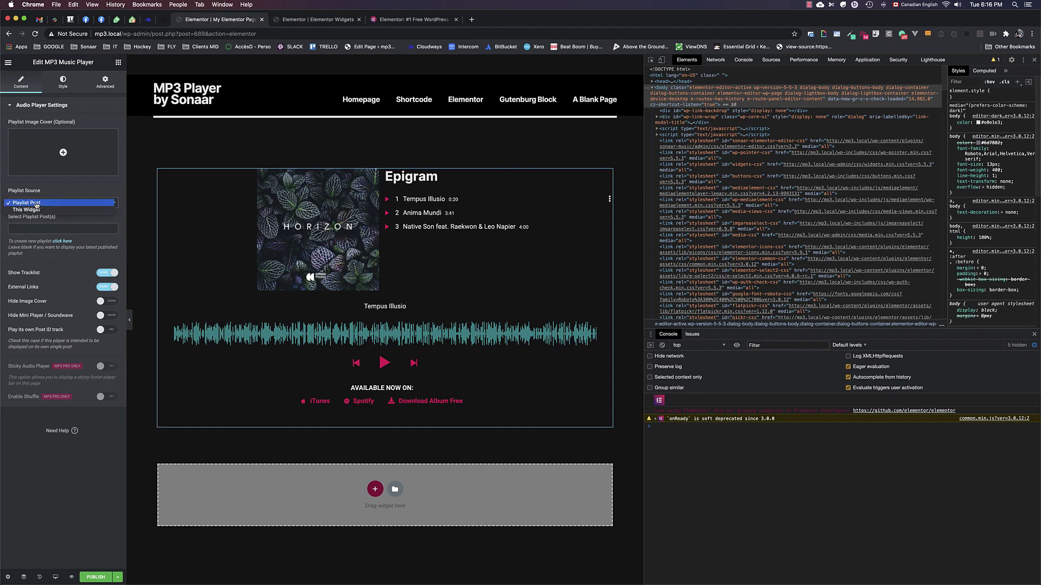
left_click(36, 204)
left_click(38, 227)
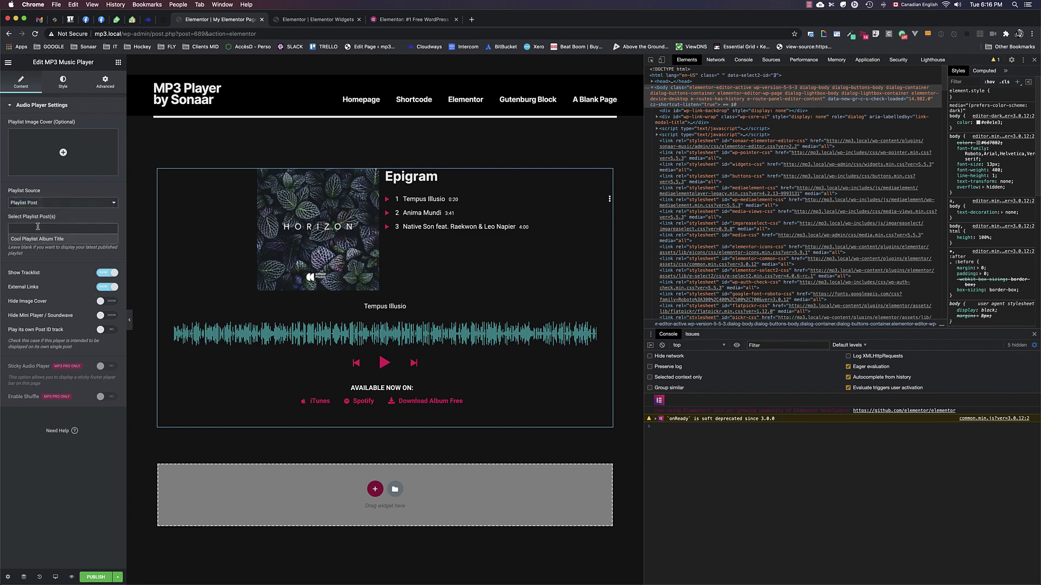
left_click(33, 239)
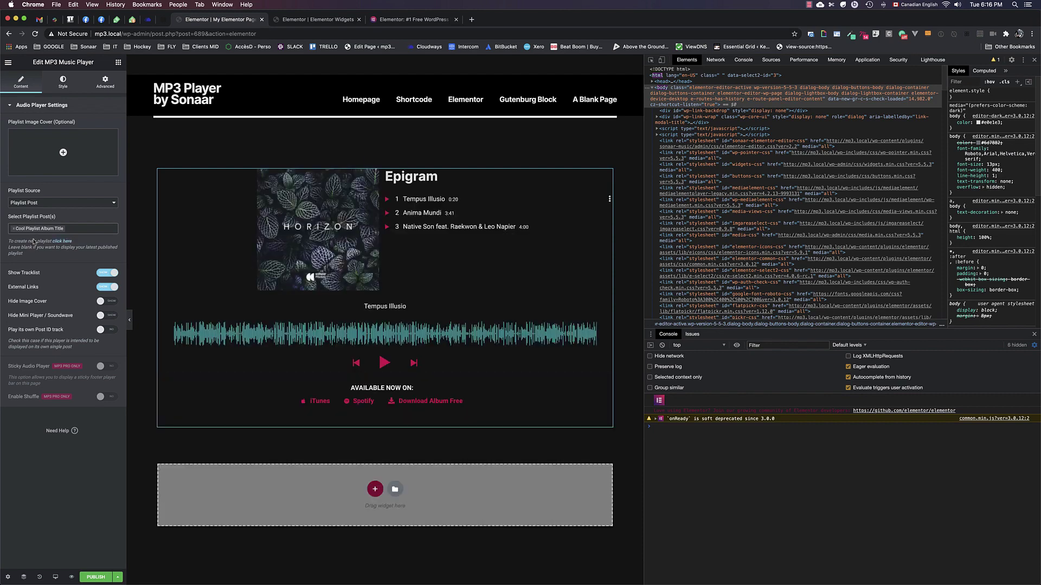
left_click(13, 229)
left_click(39, 202)
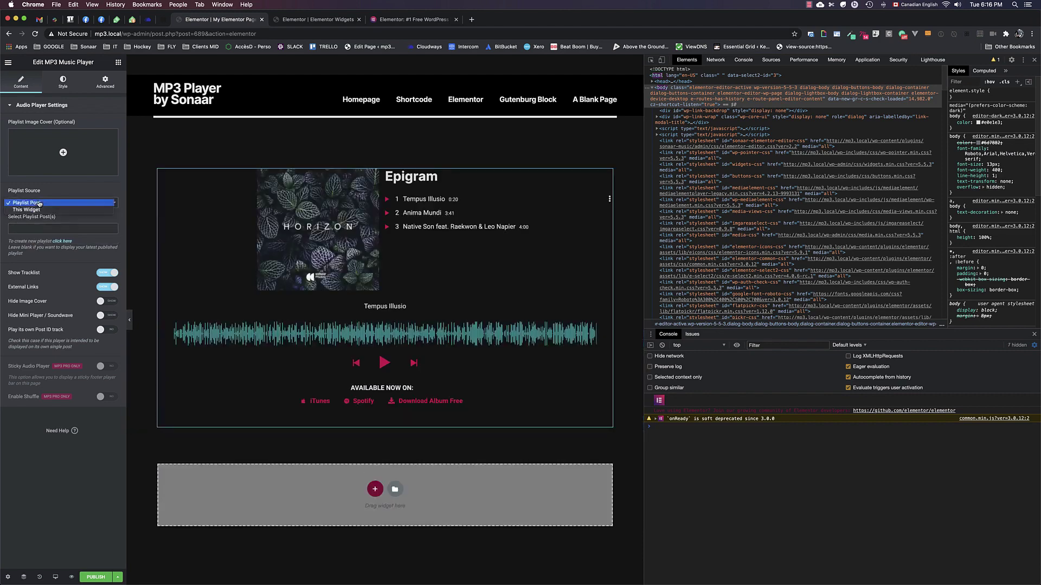
key("Down")
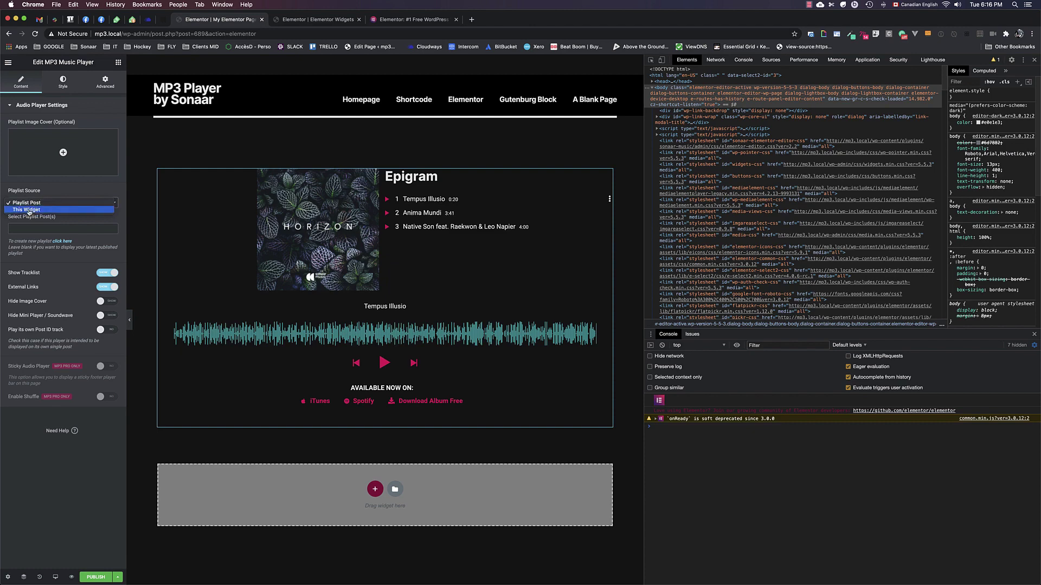
Step: Switch the playlist source to This Widget and title the playlist 'Great Playlist Title'
left_click(26, 210)
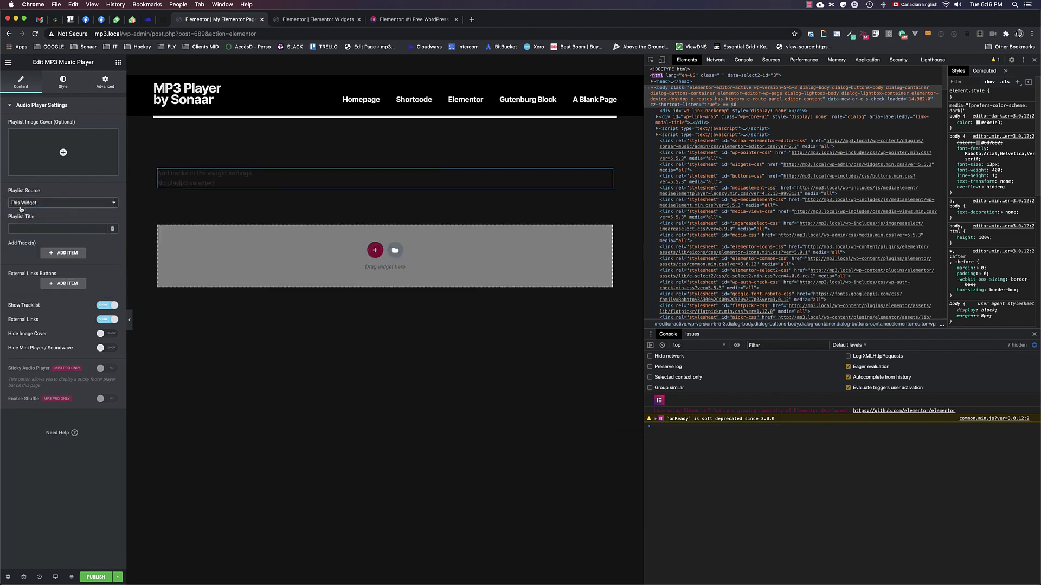
left_click(38, 229)
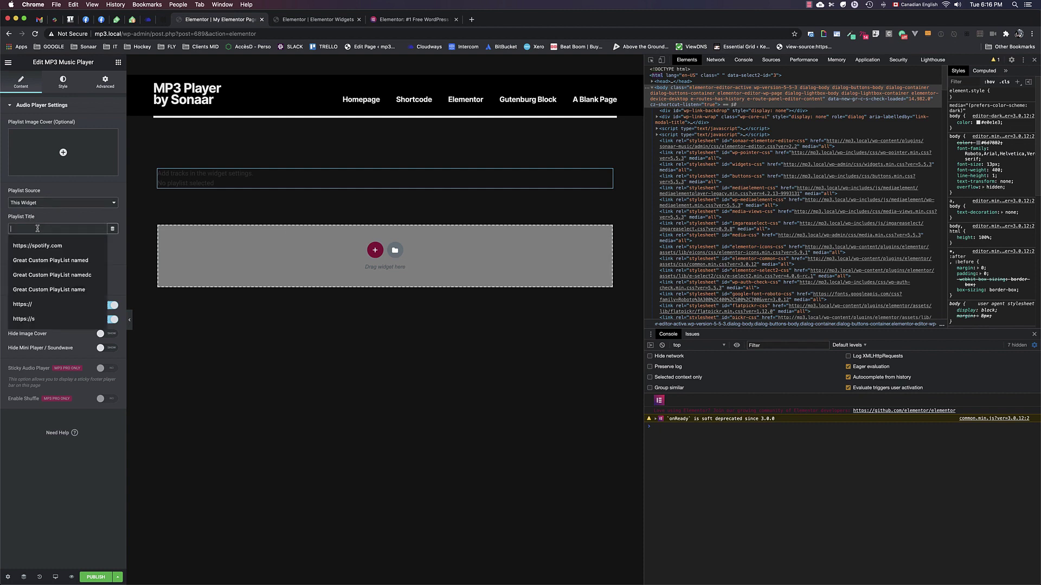
type("GHr")
key("BackSpace")
key("BackSpace")
type("at Playlist Title")
left_click(57, 217)
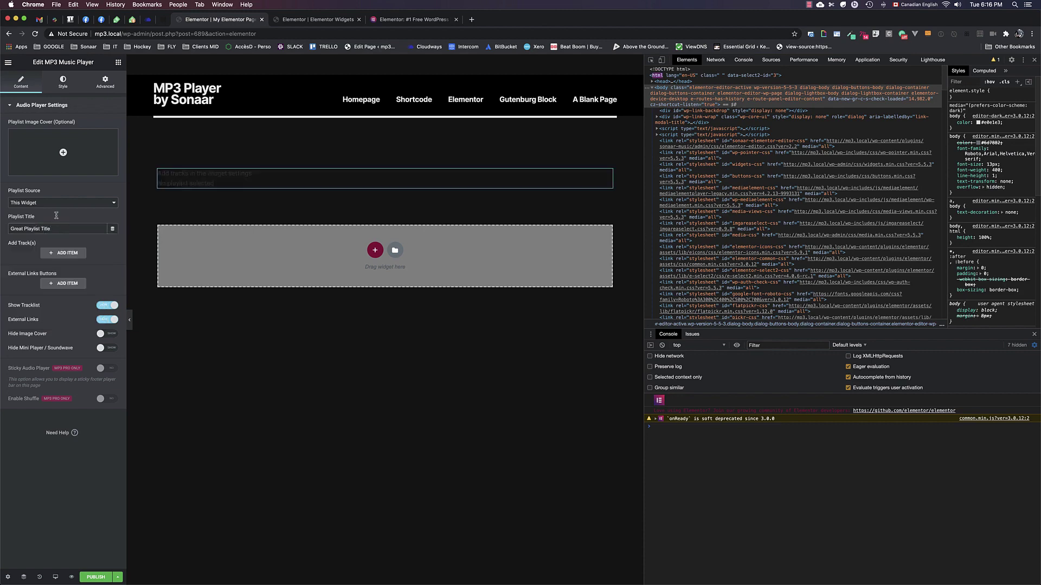
Step: Add two playlist tracks using 01.mp3 and 02.mp3 from the media library
left_click(62, 252)
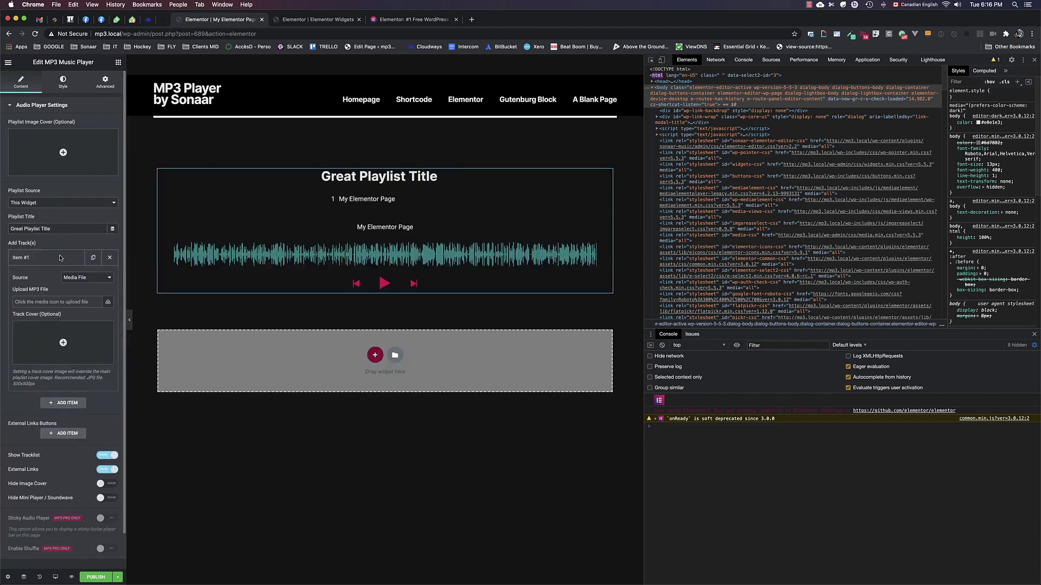
left_click(65, 302)
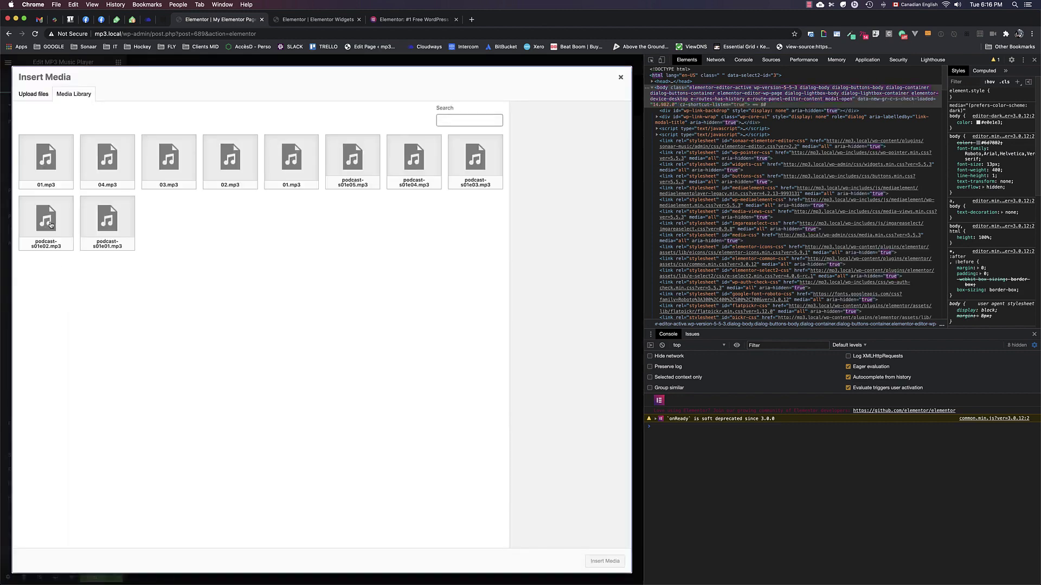
left_click(40, 169)
left_click(605, 561)
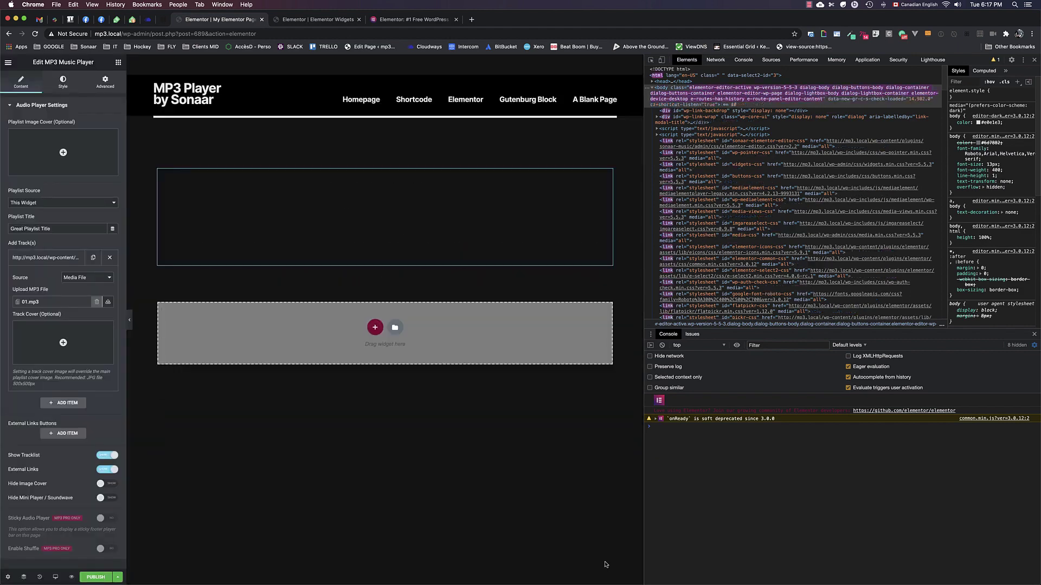
left_click(64, 402)
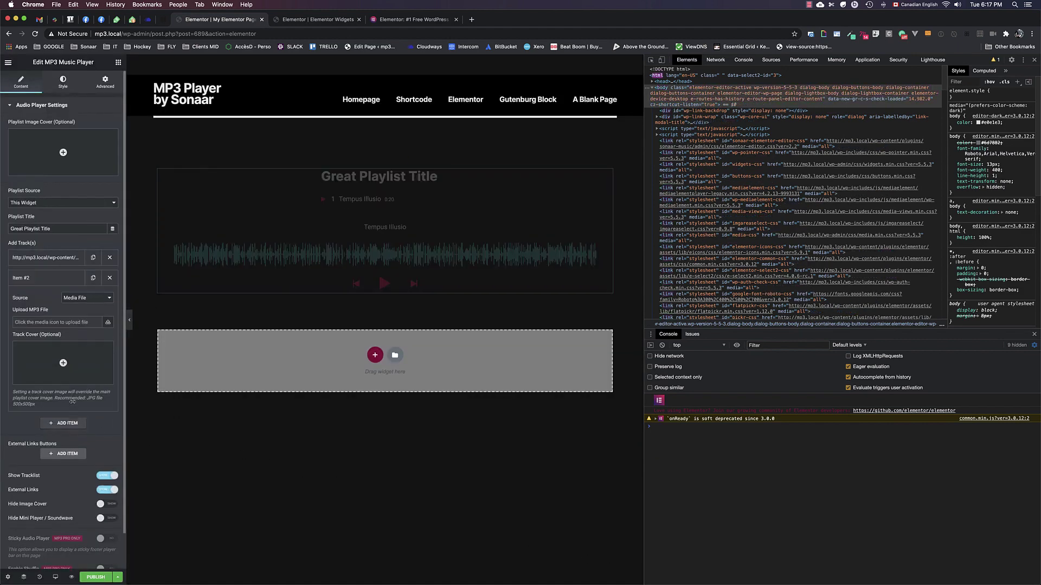
left_click(31, 323)
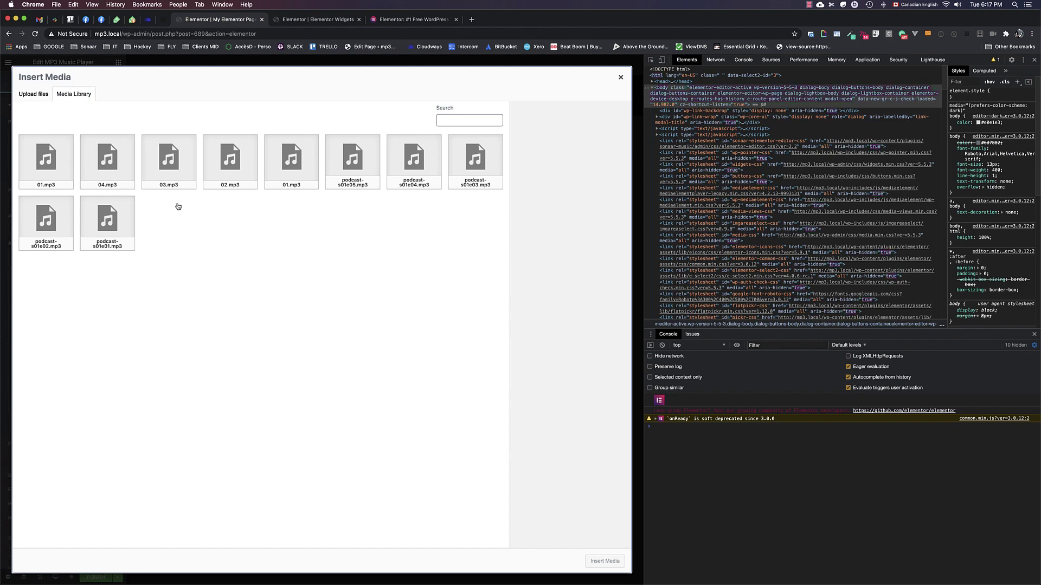
left_click(232, 163)
left_click(605, 561)
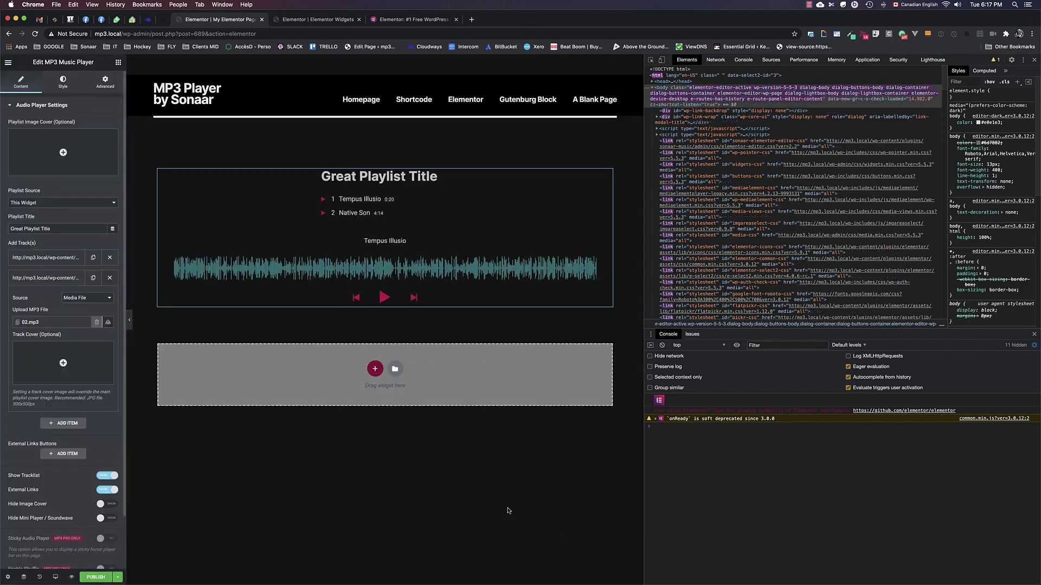
left_click(37, 278)
Step: Add a third playlist track using 03.mp3
left_click(63, 298)
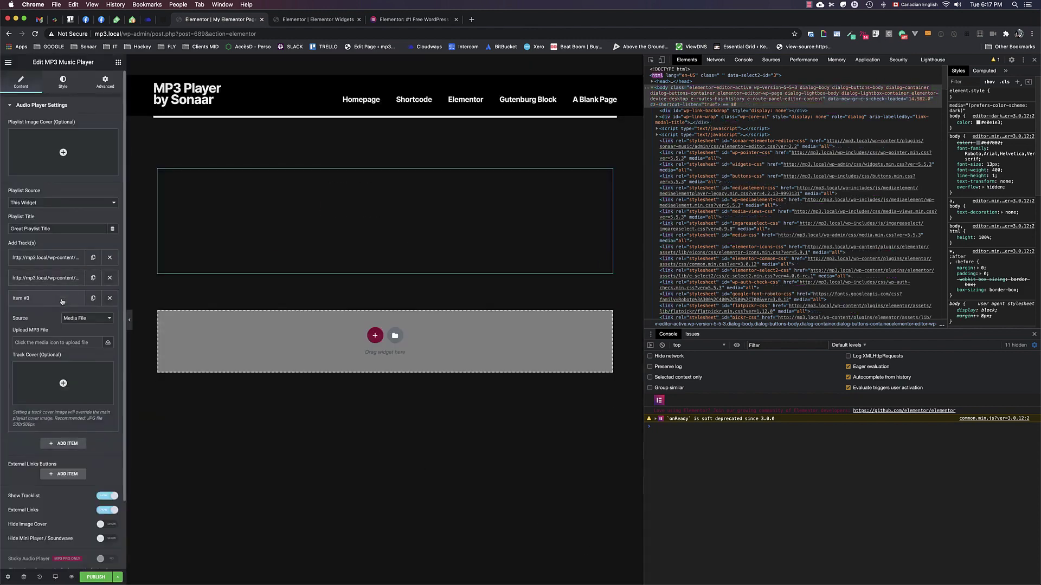
left_click(41, 299)
left_click(41, 300)
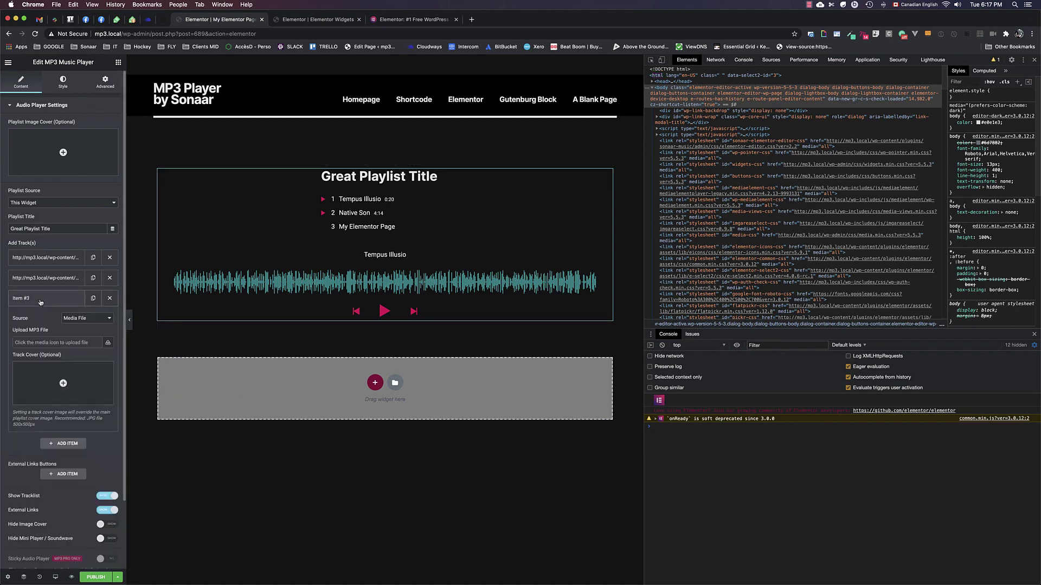
left_click(63, 342)
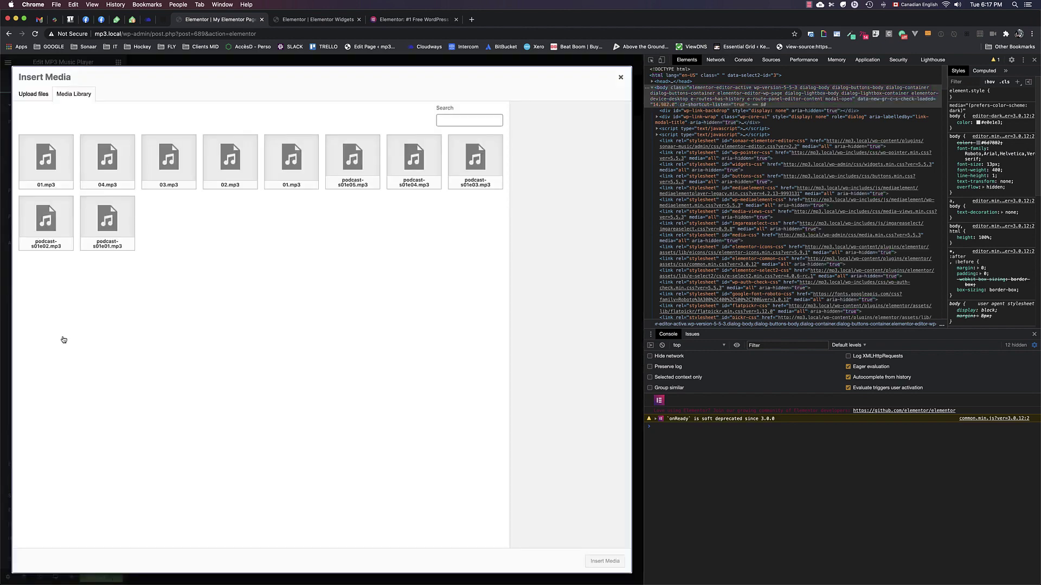
left_click(183, 164)
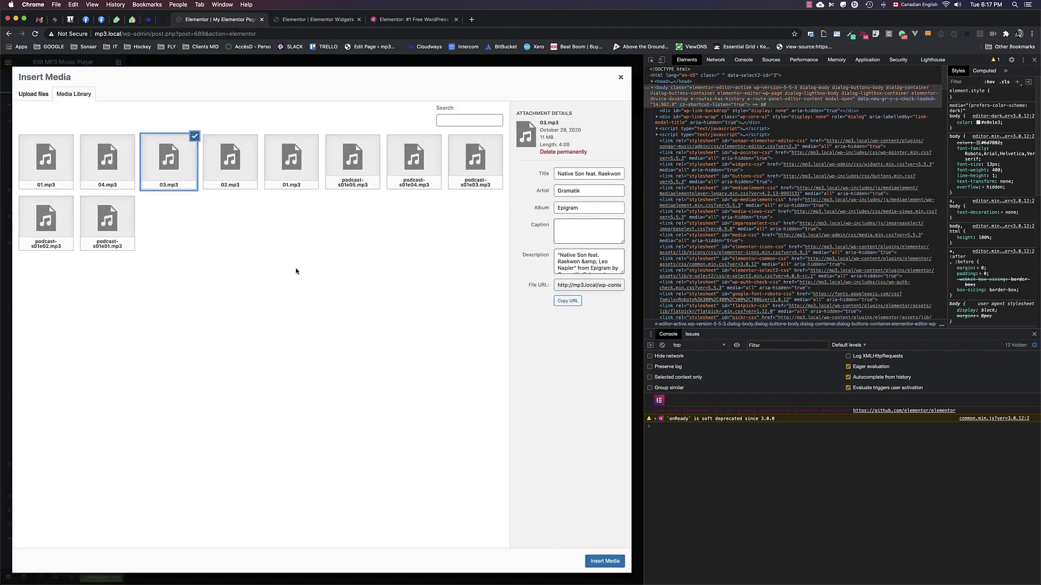
left_click(605, 561)
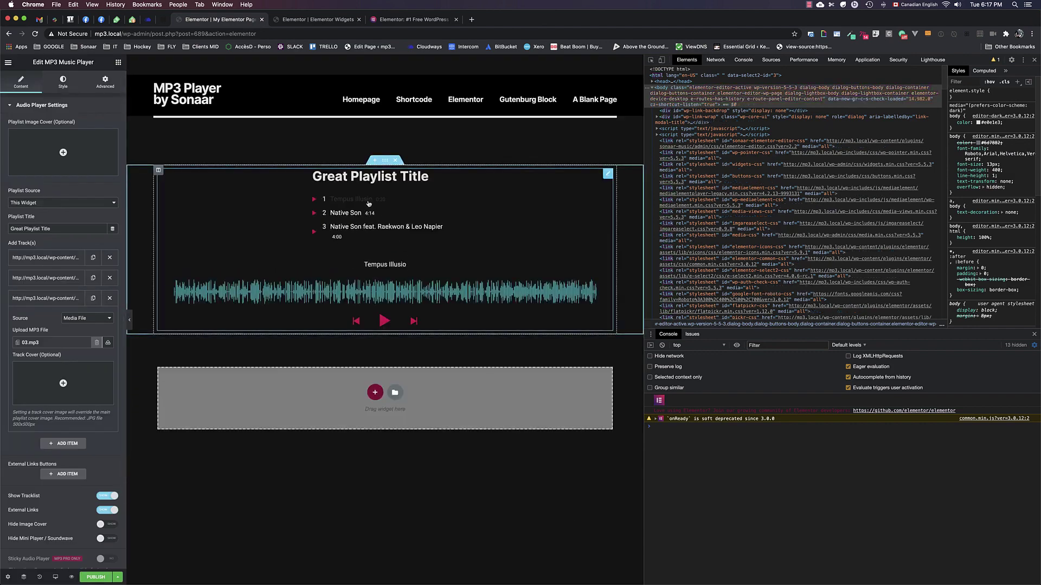
Step: Rename the first track's audio to 'My Great Track Name'
left_click(48, 258)
left_click(45, 303)
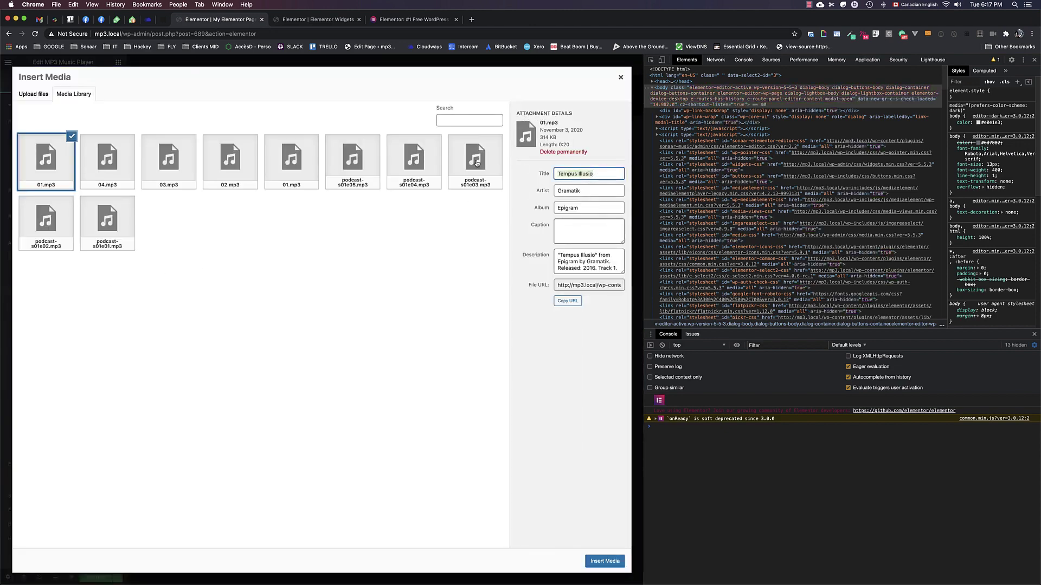
type("My Great Track Name")
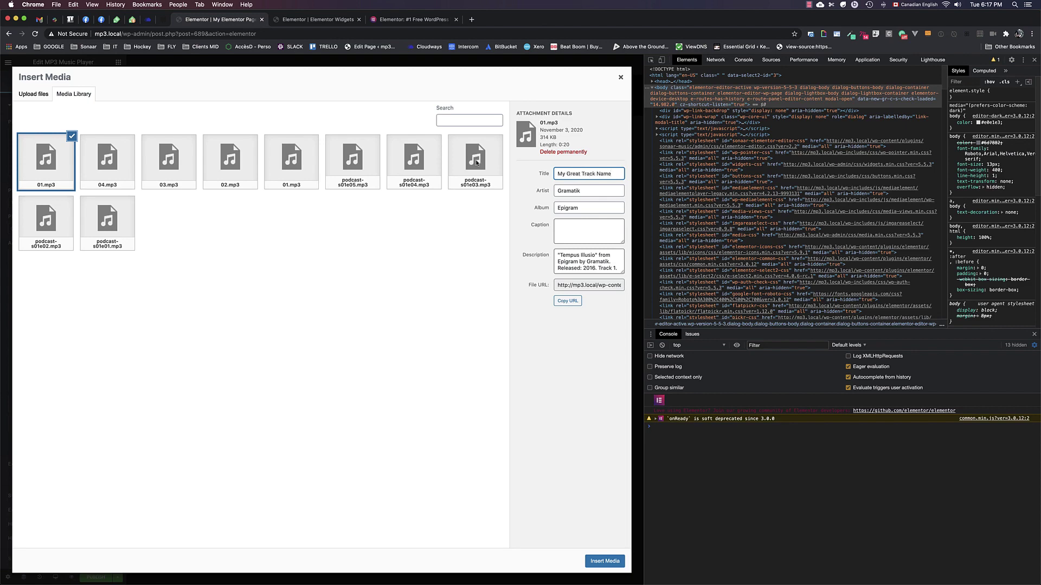
left_click(603, 561)
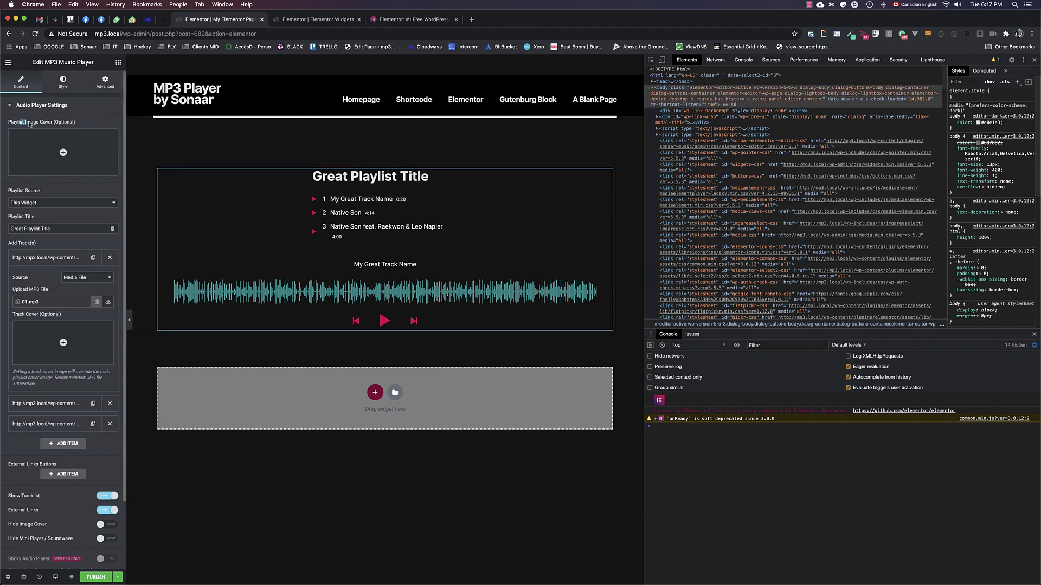
Step: Set the woman-in-a-cap image as playlist cover and the star artwork as track 1's cover
left_click(64, 142)
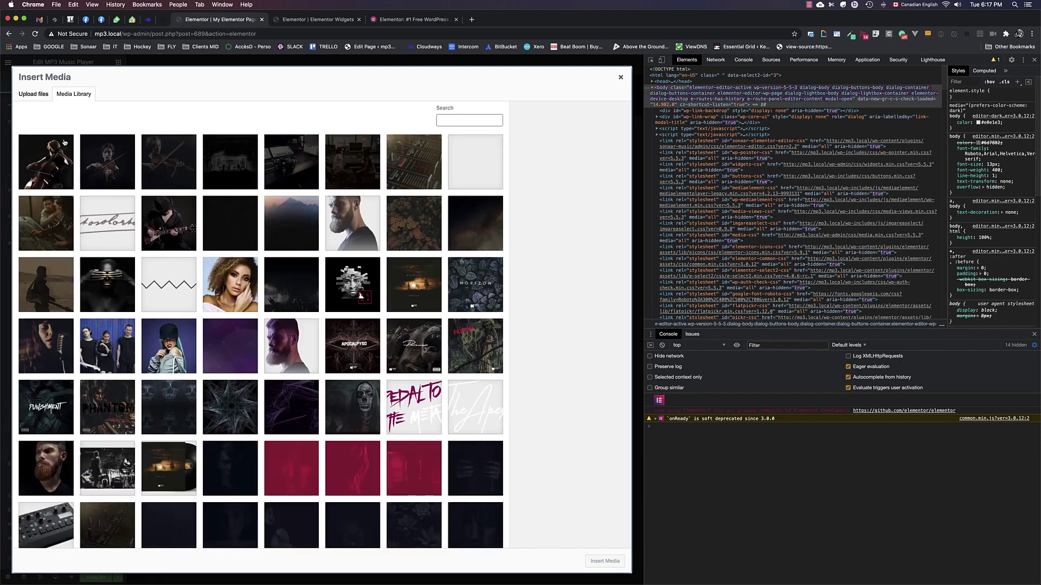
left_click(169, 346)
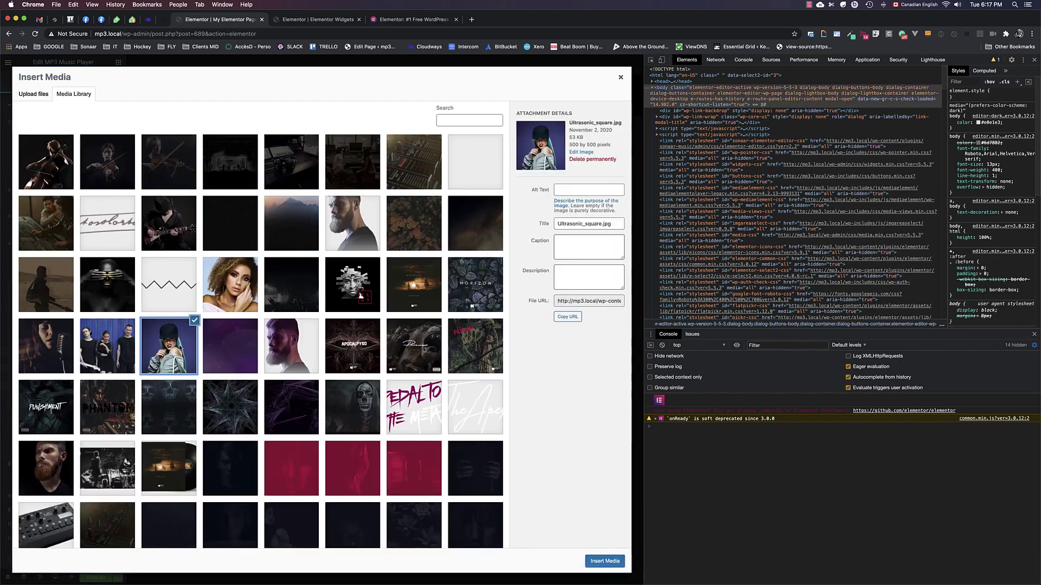
left_click(604, 561)
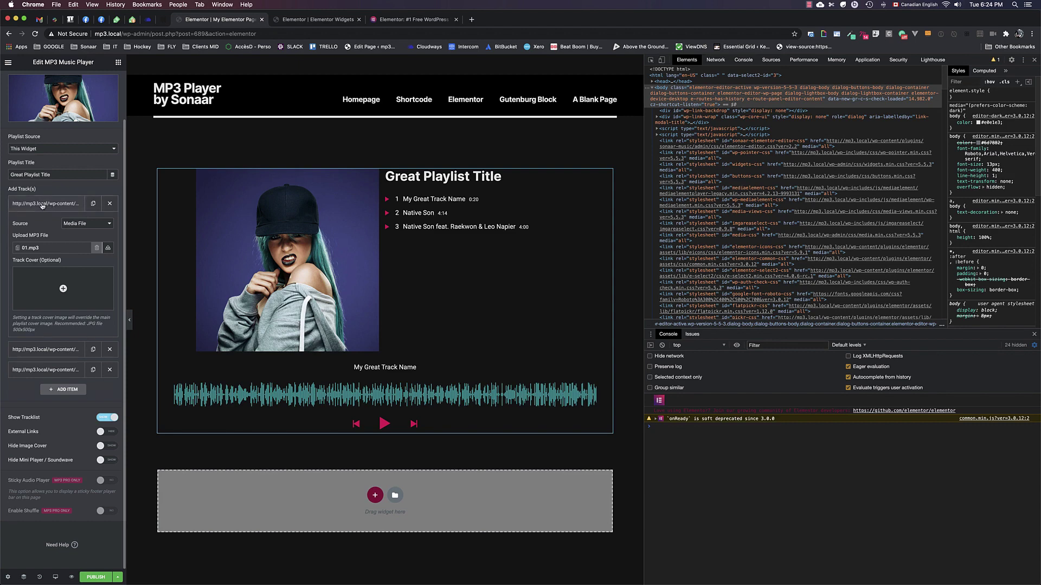
left_click(46, 277)
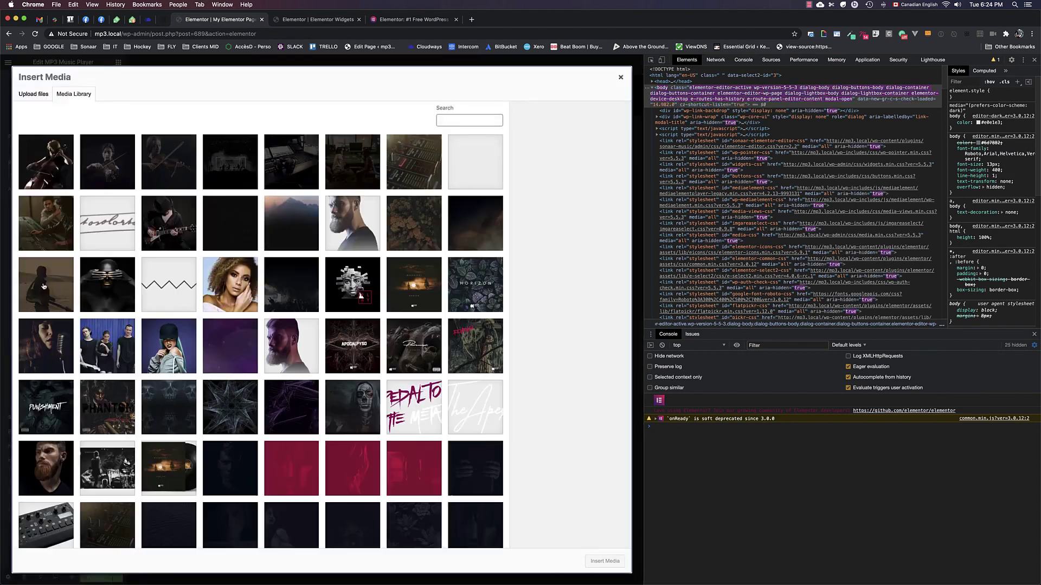
left_click(209, 408)
left_click(604, 562)
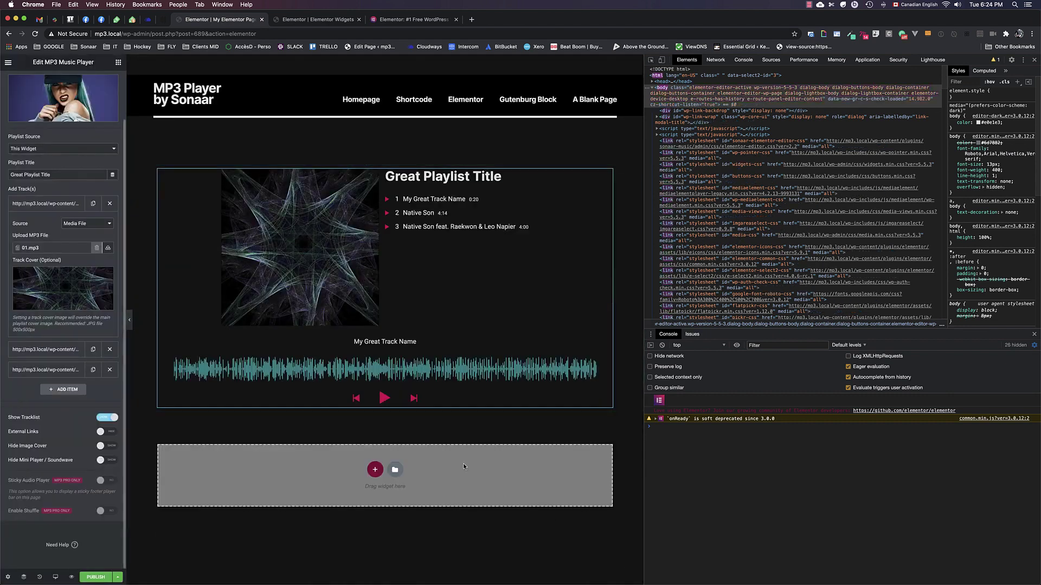
left_click(43, 203)
Step: Give the second track the dusky landscape image as its cover
left_click(46, 224)
left_click(60, 296)
left_click(426, 283)
left_click(604, 561)
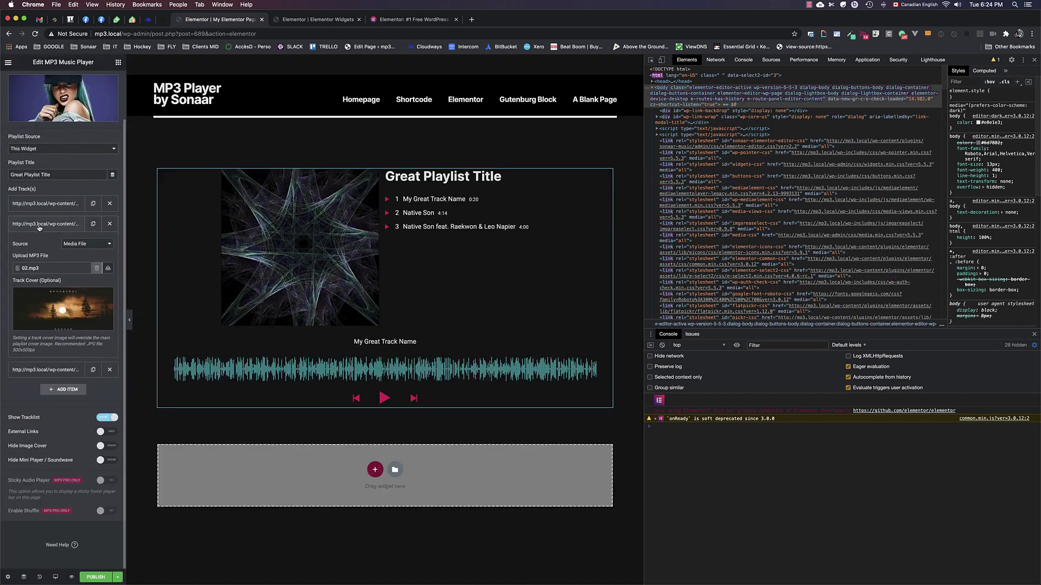
left_click(39, 225)
Step: Set promo_1_studio_bg.jpg as the third track's cover and update the page
left_click(53, 245)
left_click(64, 329)
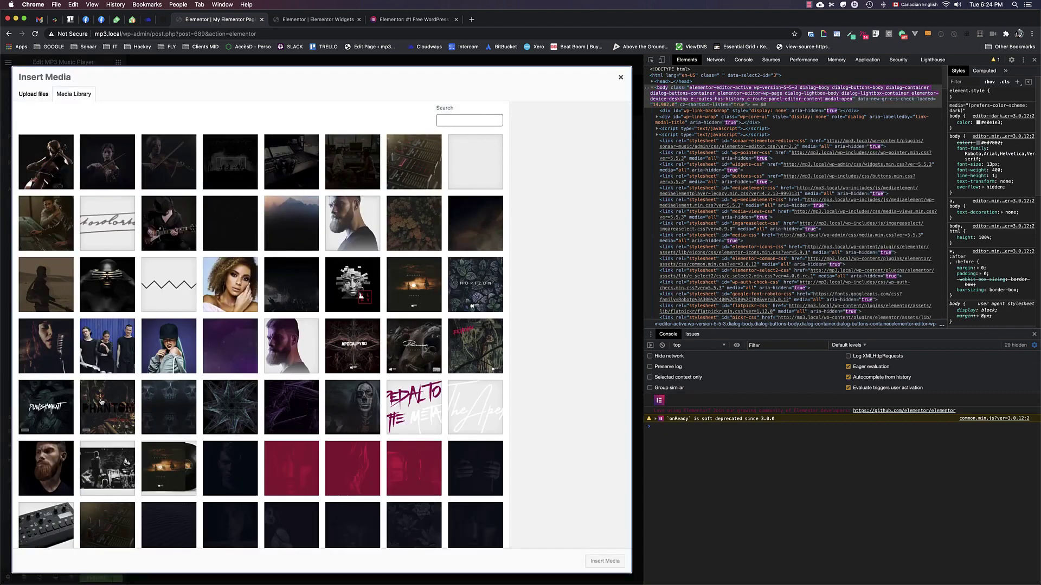
left_click(54, 343)
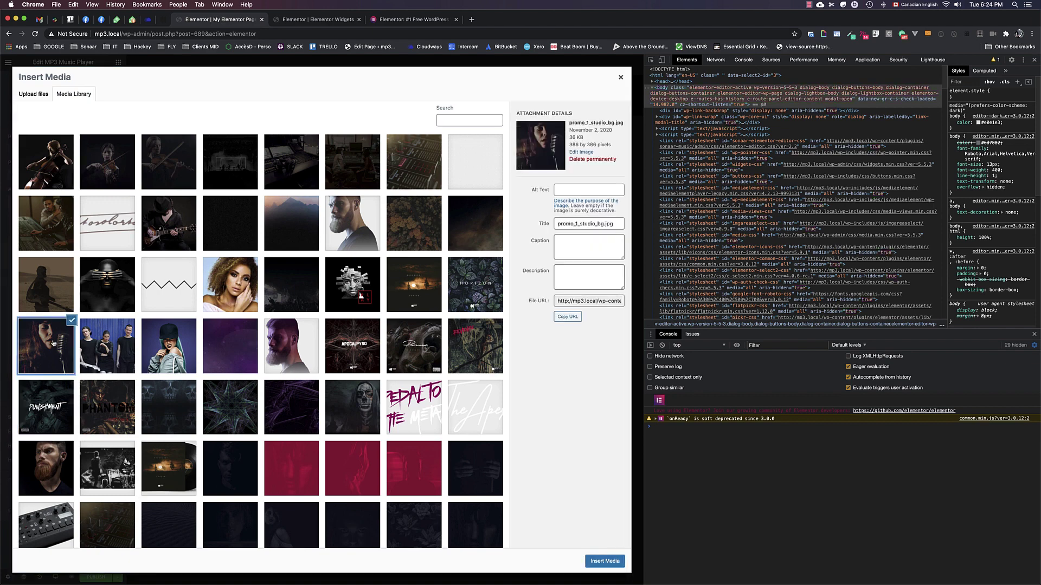
left_click(604, 561)
left_click(88, 578)
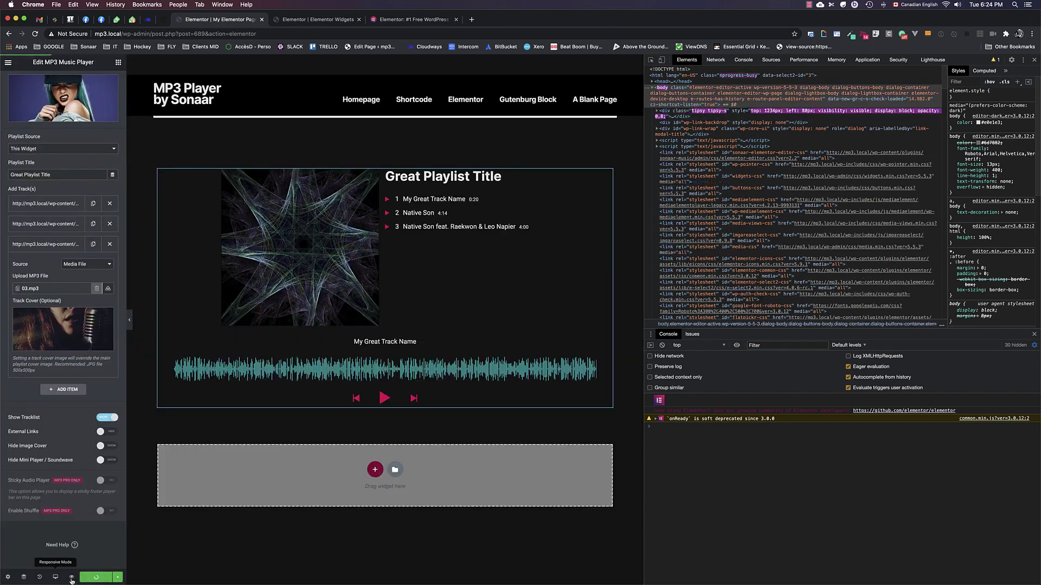
Step: Preview the page and play tracks 1, 2 and 3, ending on Native Son
left_click(71, 576)
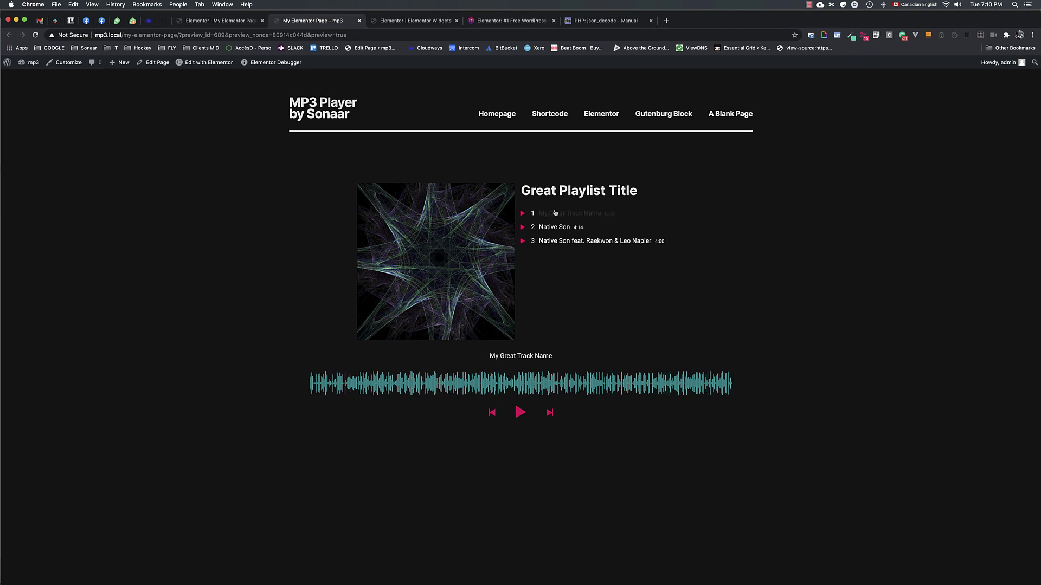
left_click(551, 213)
left_click(549, 228)
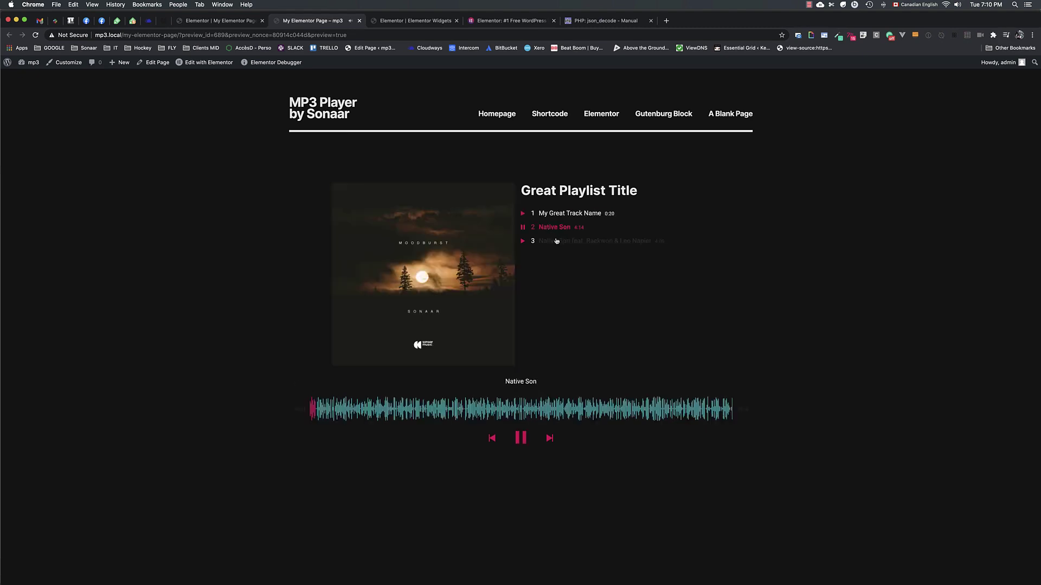
left_click(541, 242)
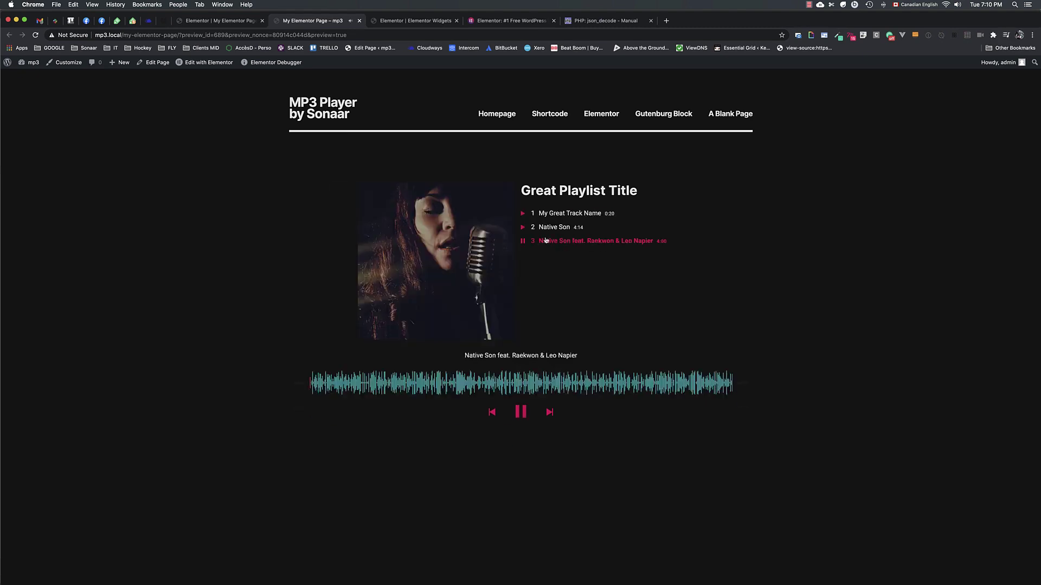
left_click(808, 6)
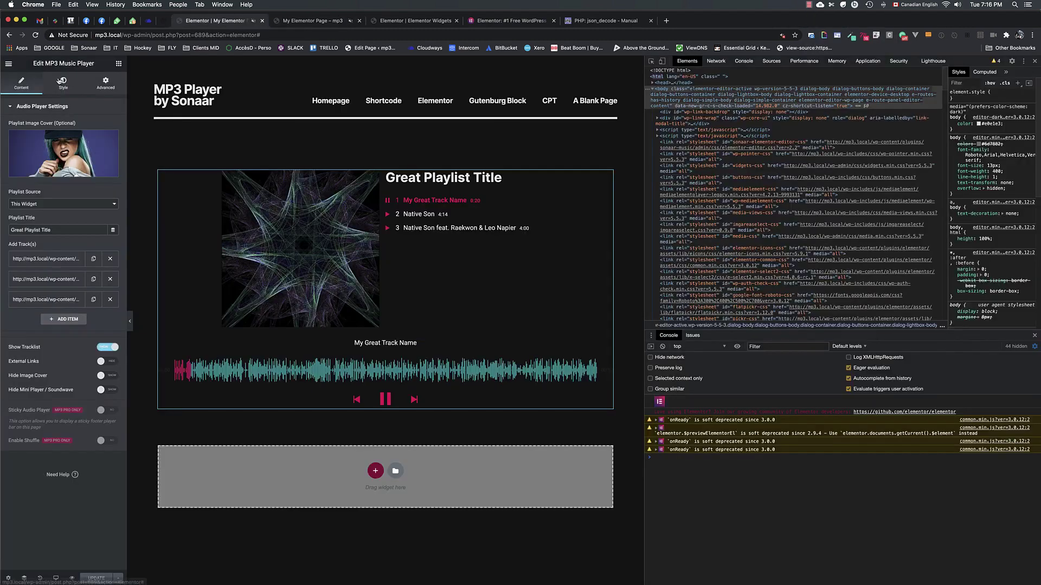
Step: Show the MP3 player widget's Style options and scroll through the panel
left_click(60, 81)
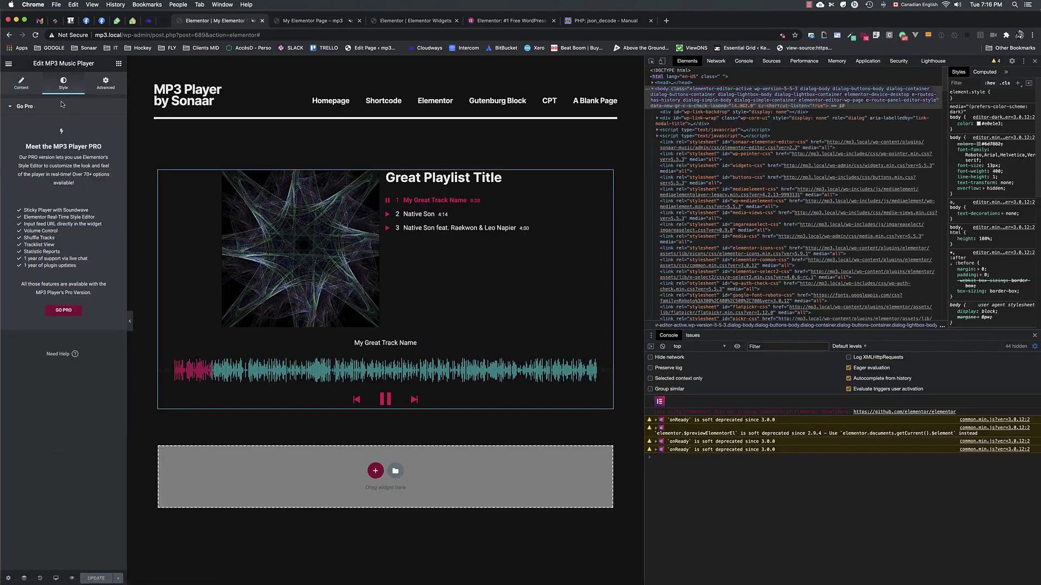
left_click_drag(87, 297, 21, 145)
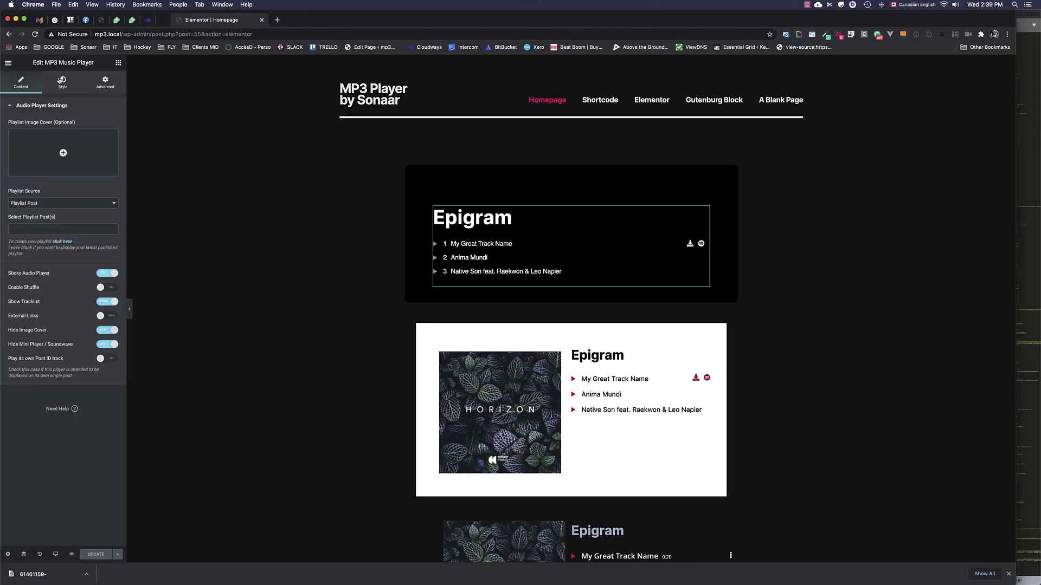
Step: Enlarge the playlist track title typography and make their hover colour purple
scroll(15, 250, "down", 1)
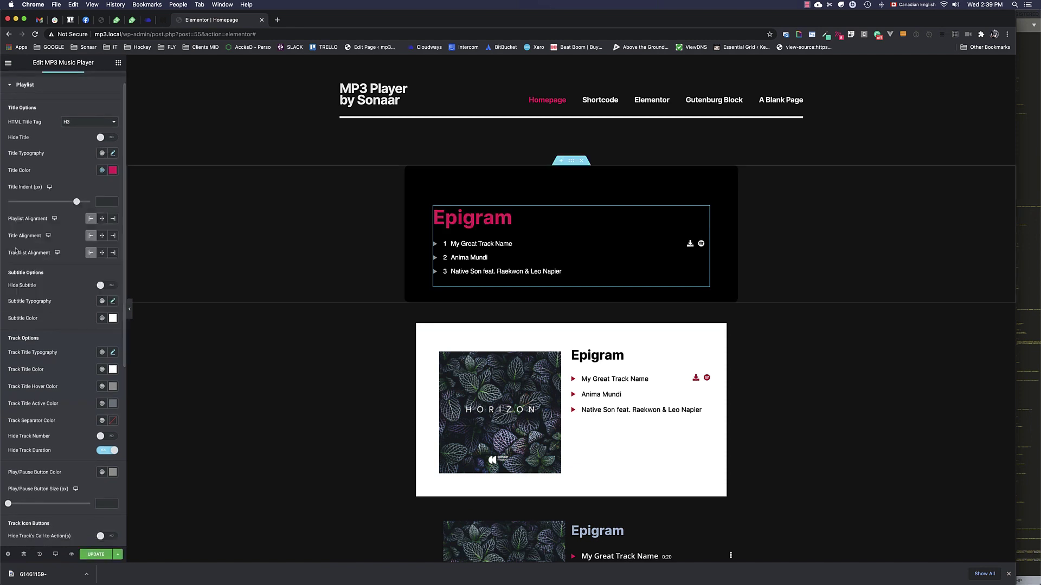
scroll(15, 250, "down", 2)
left_click(113, 267)
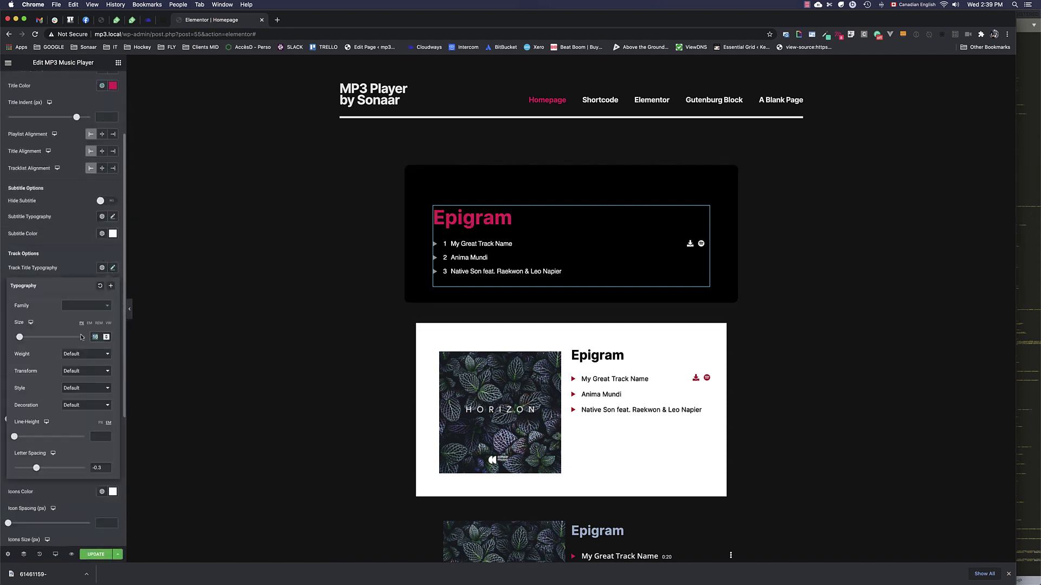
left_click(113, 268)
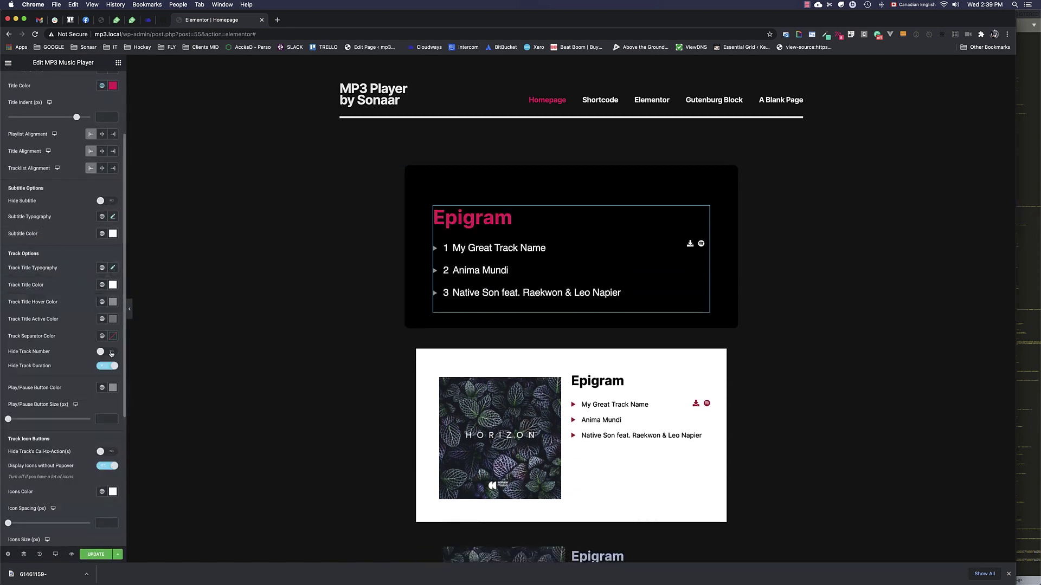
scroll(109, 325, "down", 1)
left_click(102, 265)
left_click(21, 303)
scroll(17, 312, "up", 4)
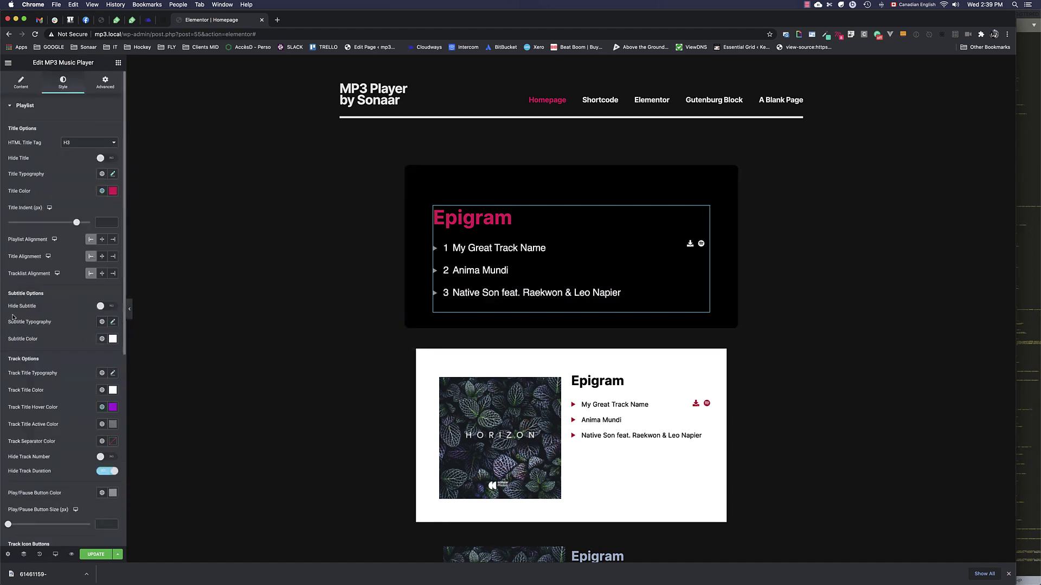
Step: Shrink the second player's cover image width to 153 px
left_click(650, 461)
left_click(63, 83)
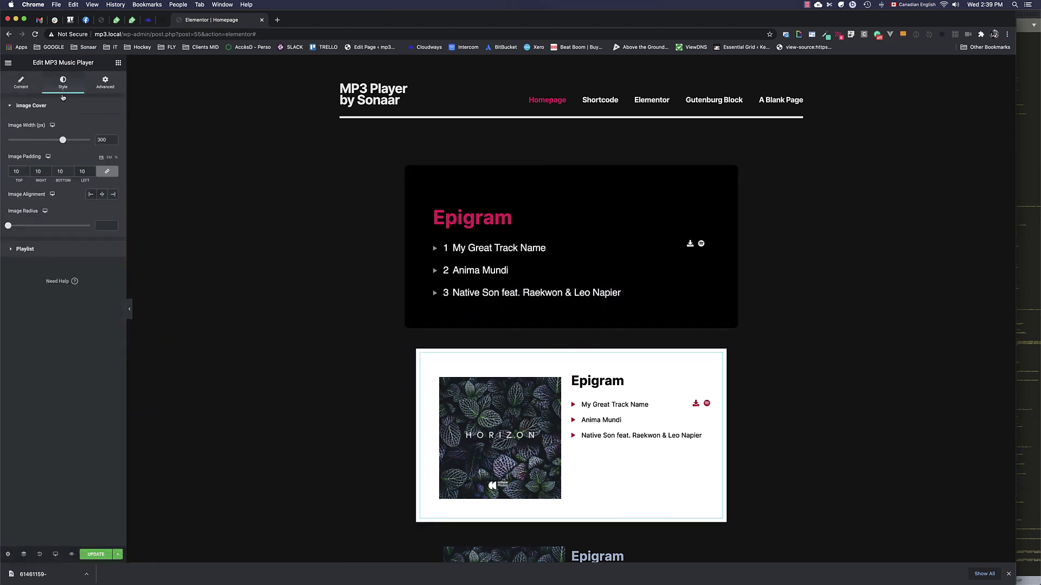
left_click_drag(63, 141, 40, 140)
left_click(42, 106)
left_click(33, 125)
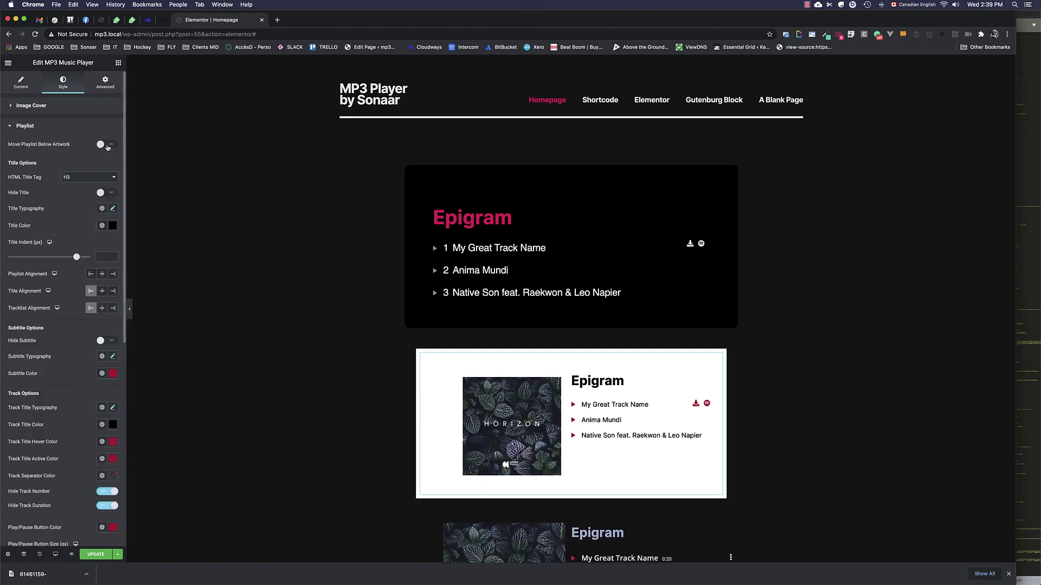
left_click(42, 109)
mouse_move(40, 140)
left_mouse_down()
mouse_move(20, 141)
mouse_move(36, 141)
left_mouse_up()
Step: Set the soundwave player's controls and title colours to Accent
scroll(571, 325, "down", 10)
left_click(571, 260)
left_click(60, 79)
left_click(102, 252)
left_click(16, 331)
left_click(101, 174)
left_click(16, 254)
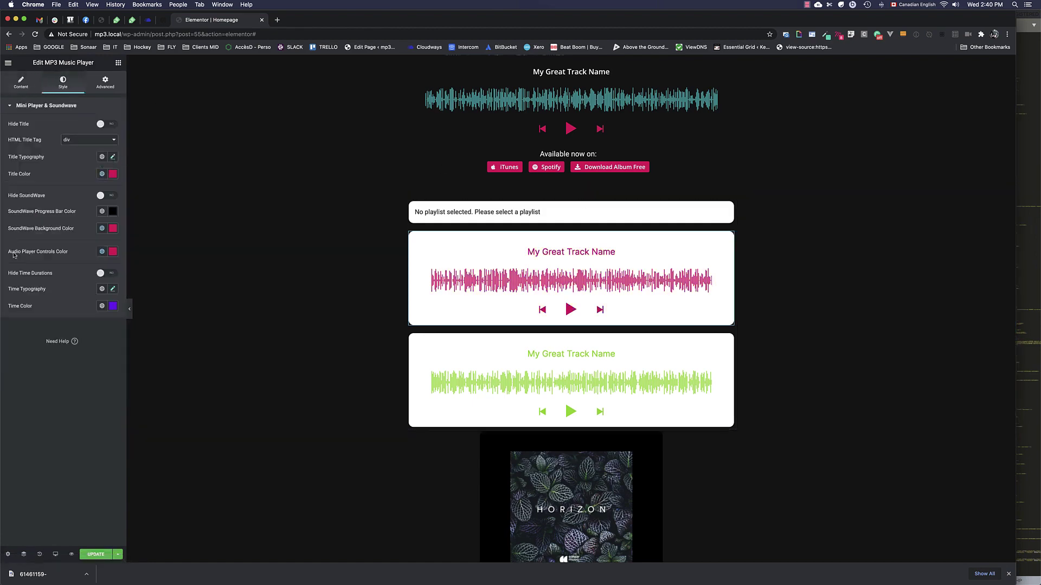
Step: Play the first Epigram track and show the full Epigram tracklist overlay
scroll(571, 325, "down", 5)
left_click(582, 233)
left_click(582, 233)
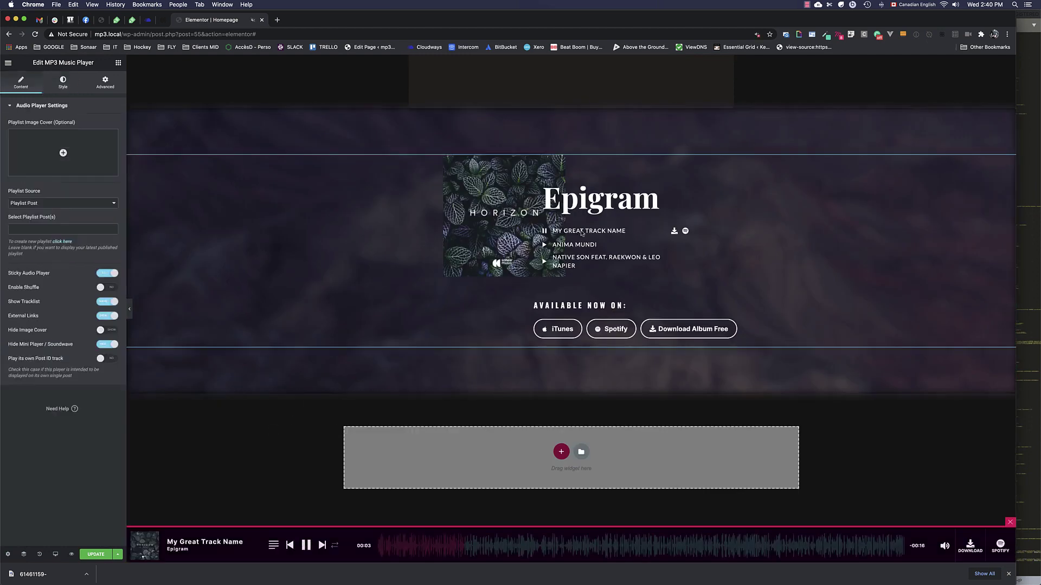
left_click(568, 431)
left_click(274, 545)
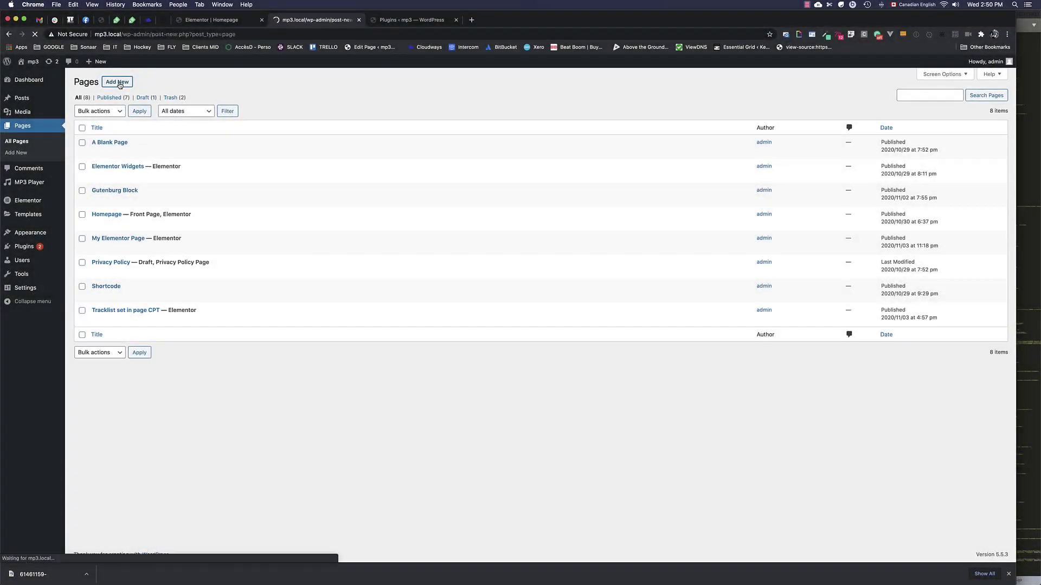
Step: Create a new page titled 'Cool Gutenburg Page' containing a Sonaar MP3 block
left_click(120, 86)
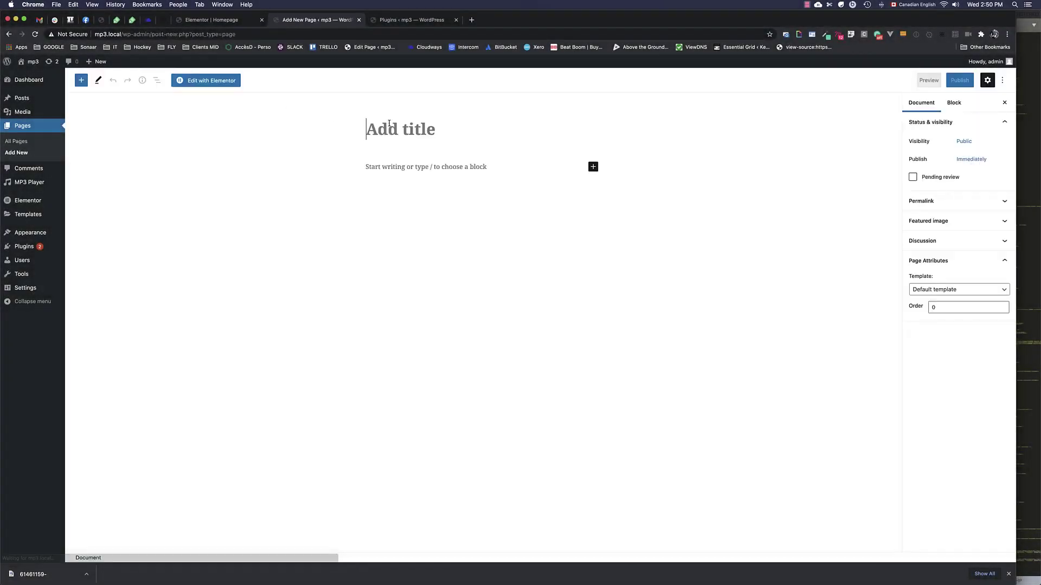
type("Cool Gutenburg Page")
left_click(593, 167)
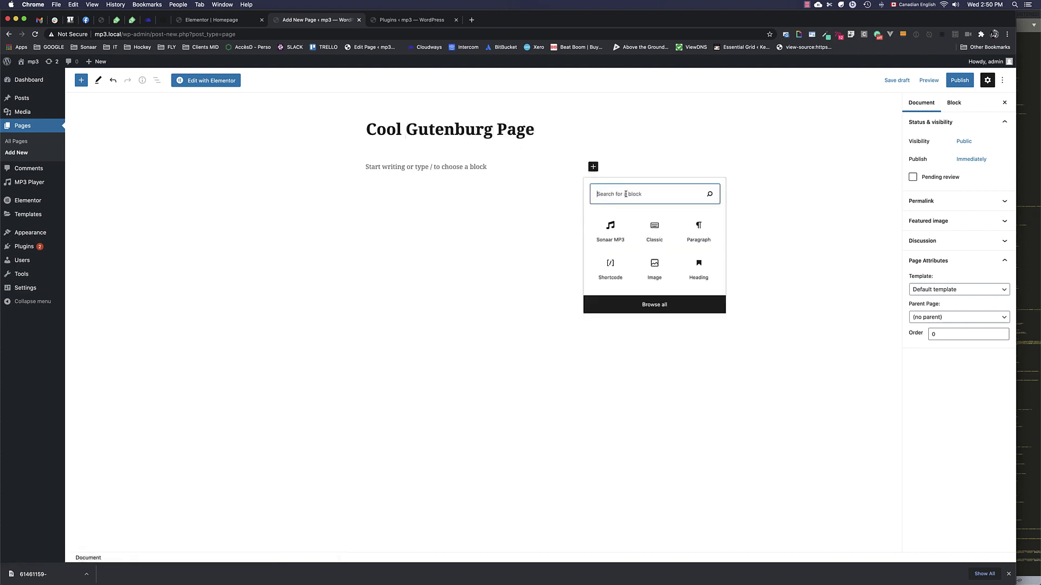
type("sonaar")
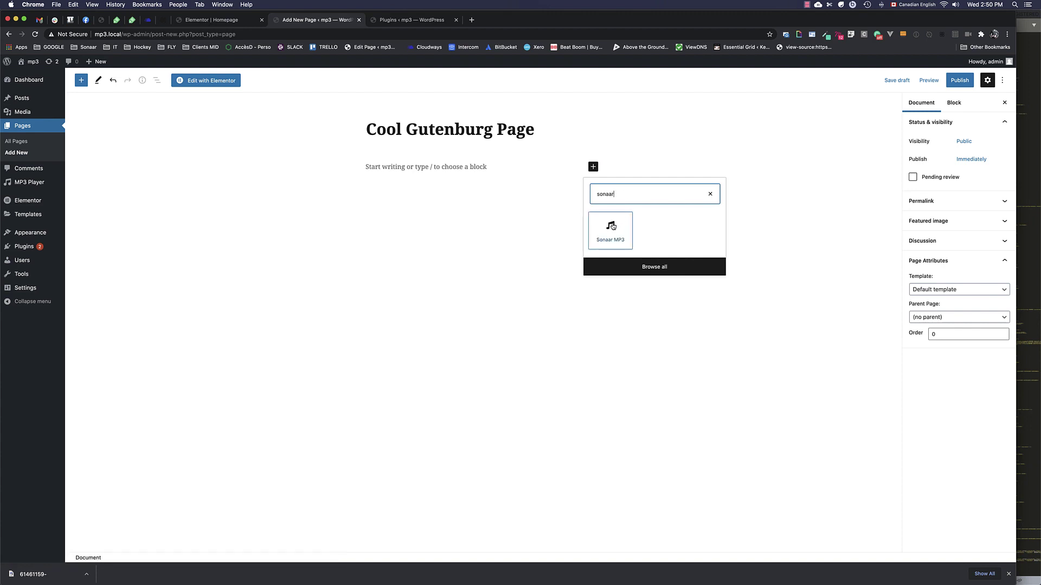
left_click(611, 228)
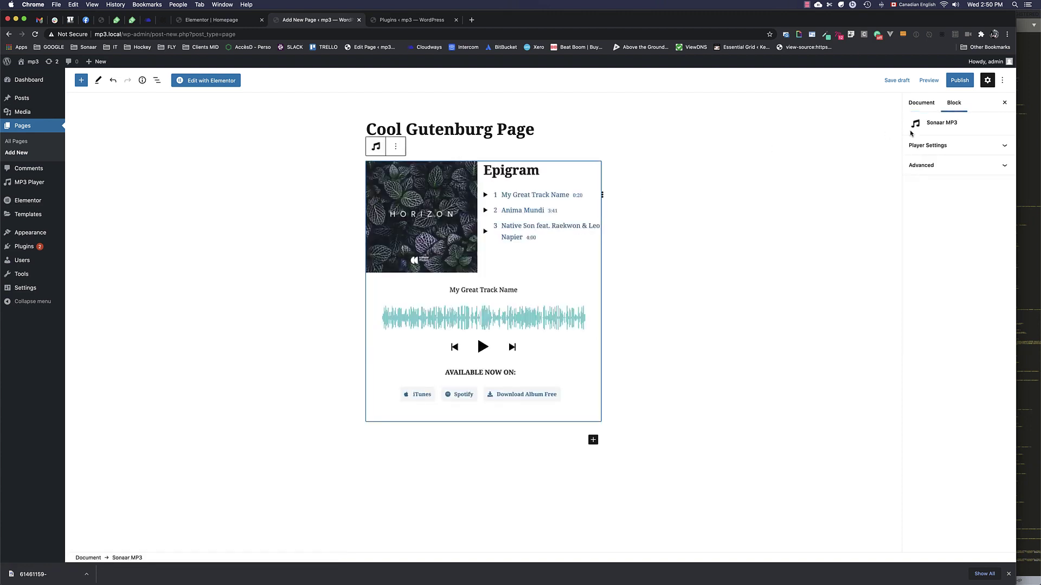
Step: In the block's Player Settings, hide the mini player and soundwave and turn off the album store
left_click(953, 104)
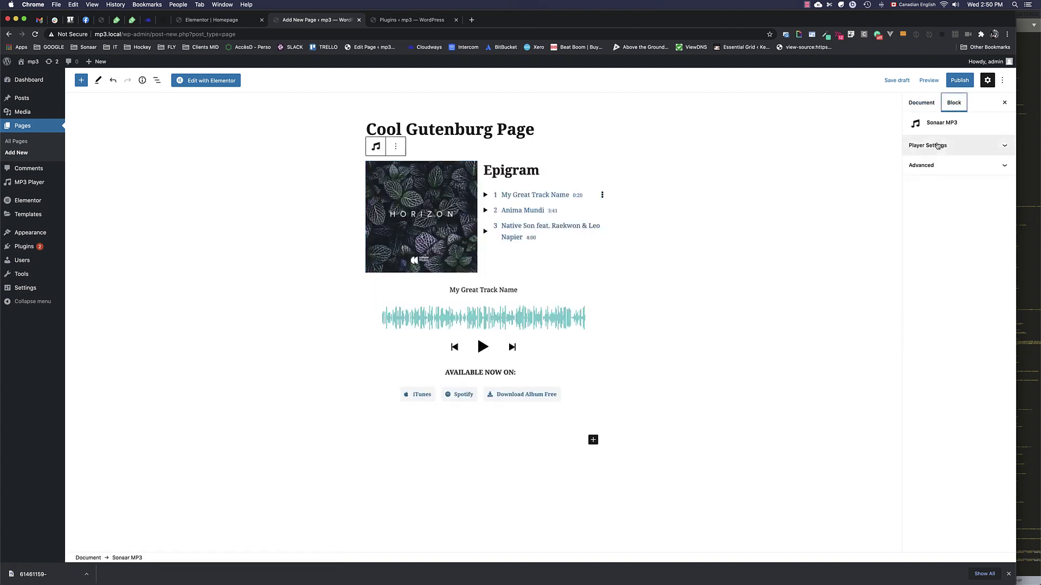
left_click(937, 147)
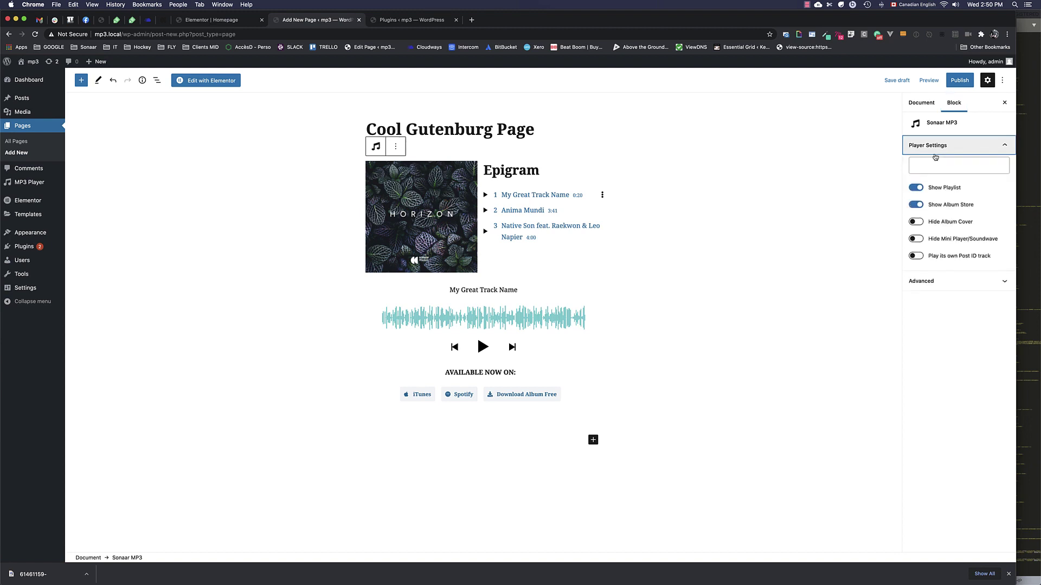
left_click(916, 240)
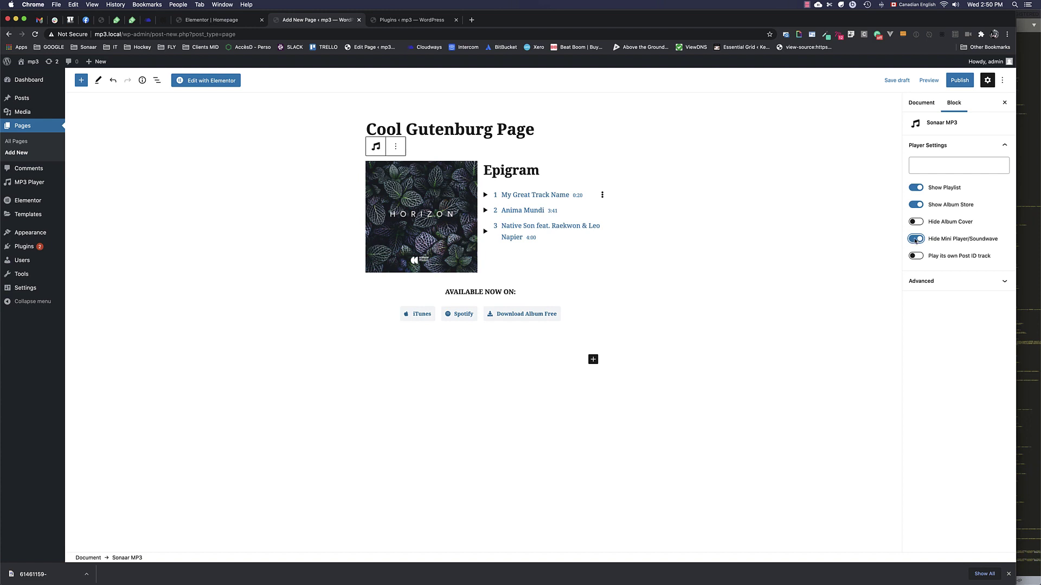
left_click(916, 222)
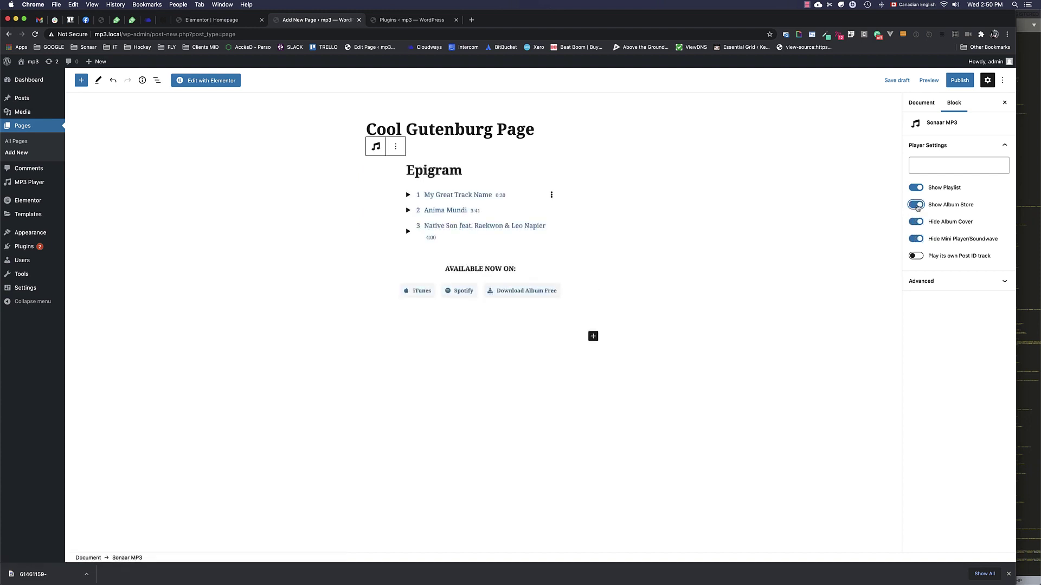
left_click(916, 205)
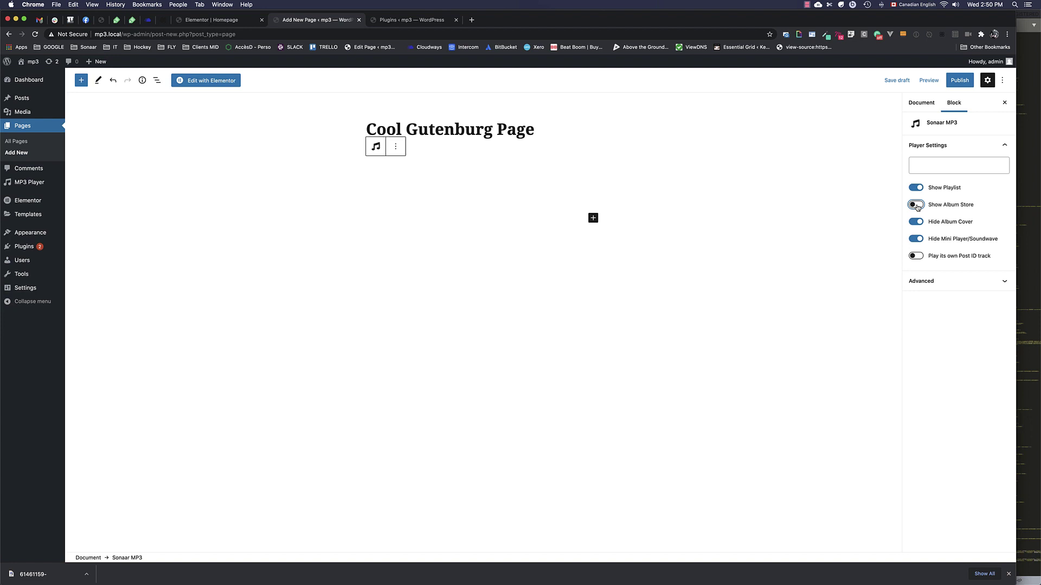
left_click(916, 222)
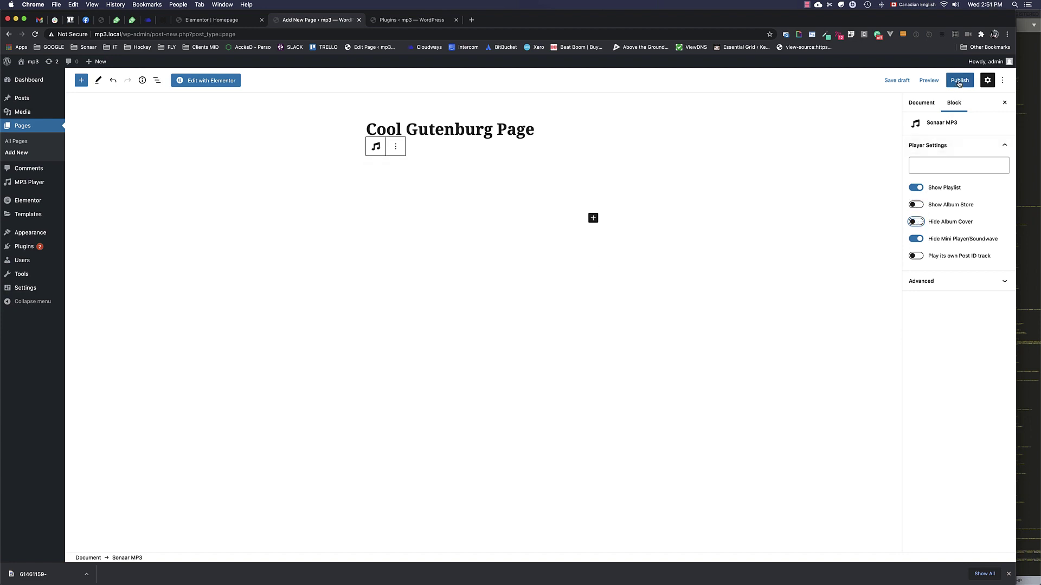
Step: Use the Cool Playlist Album Title playlist in the block, publish the page and view it
left_click(946, 164)
left_click(932, 182)
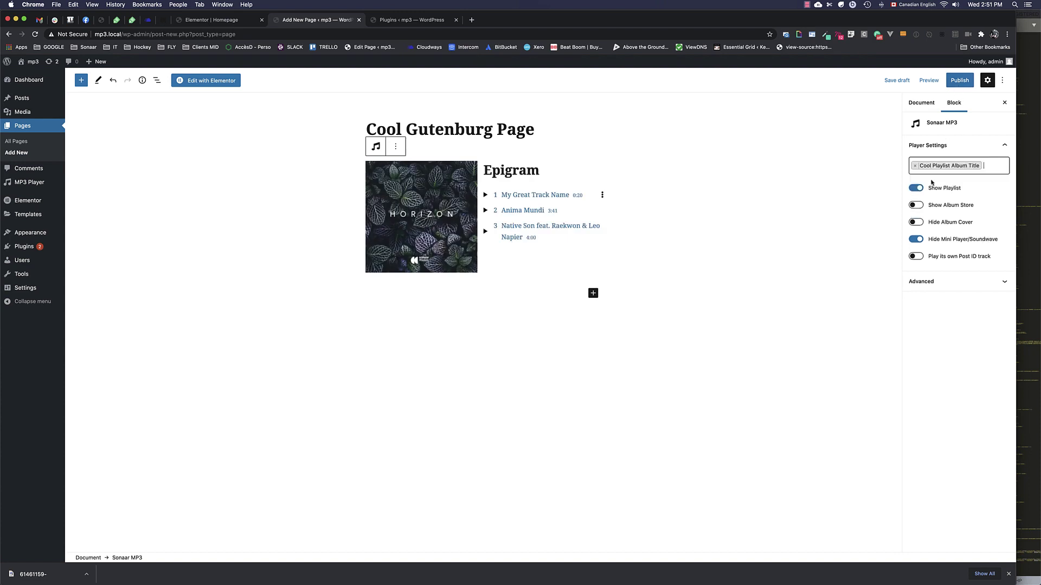
left_click(961, 83)
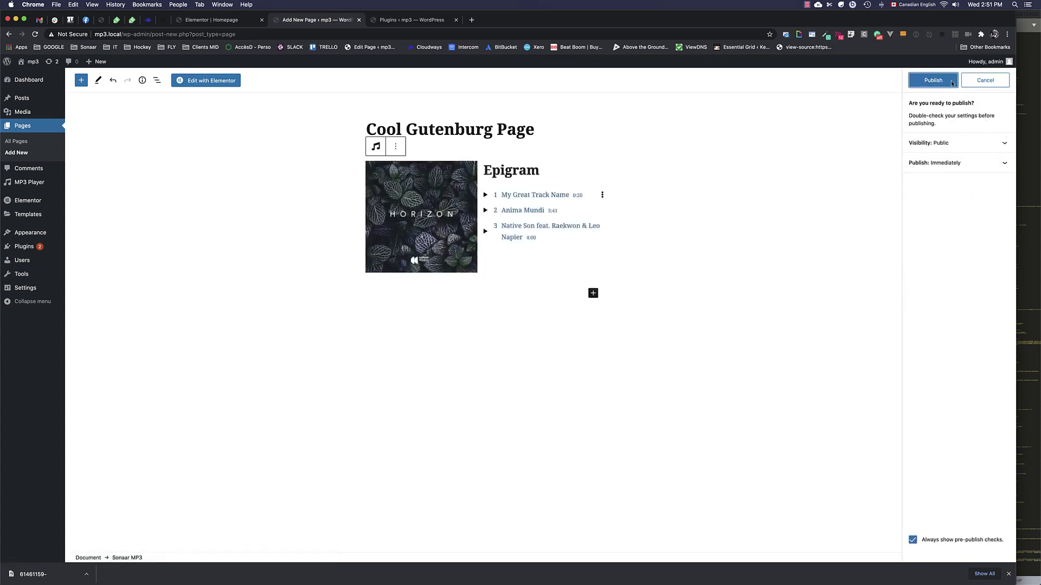
left_click(938, 84)
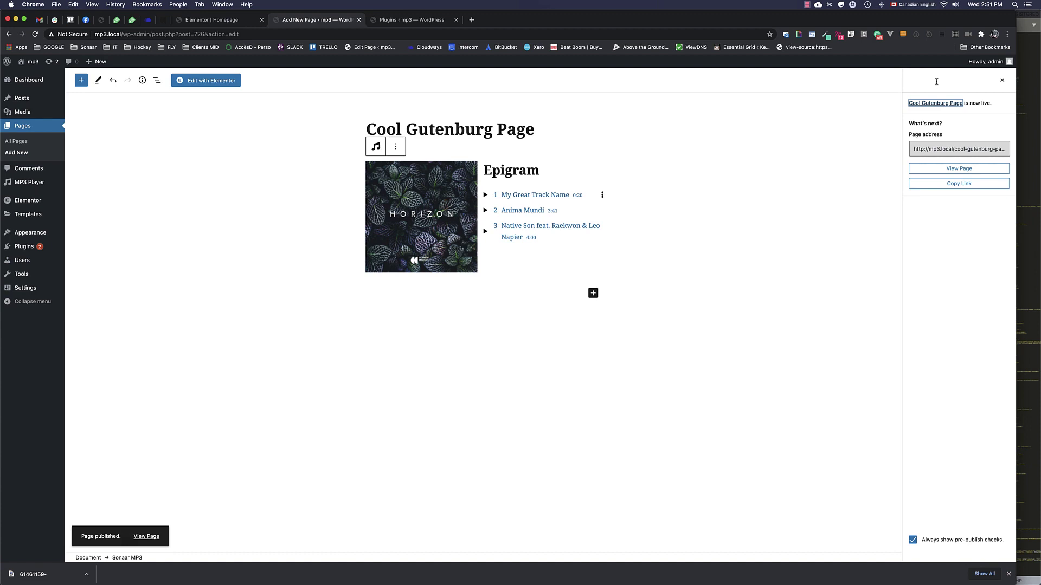
left_click(145, 535)
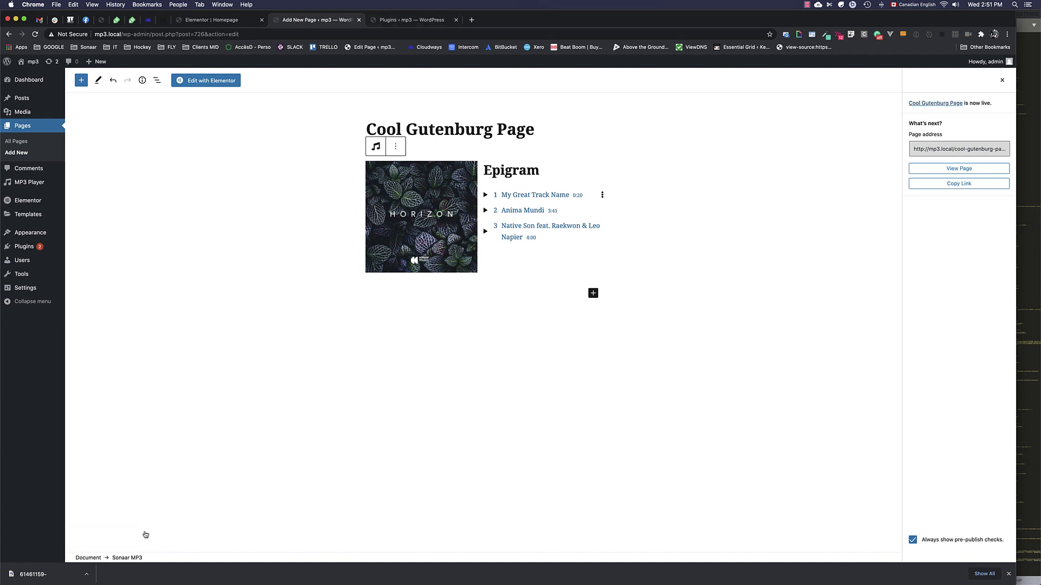
left_click(959, 169)
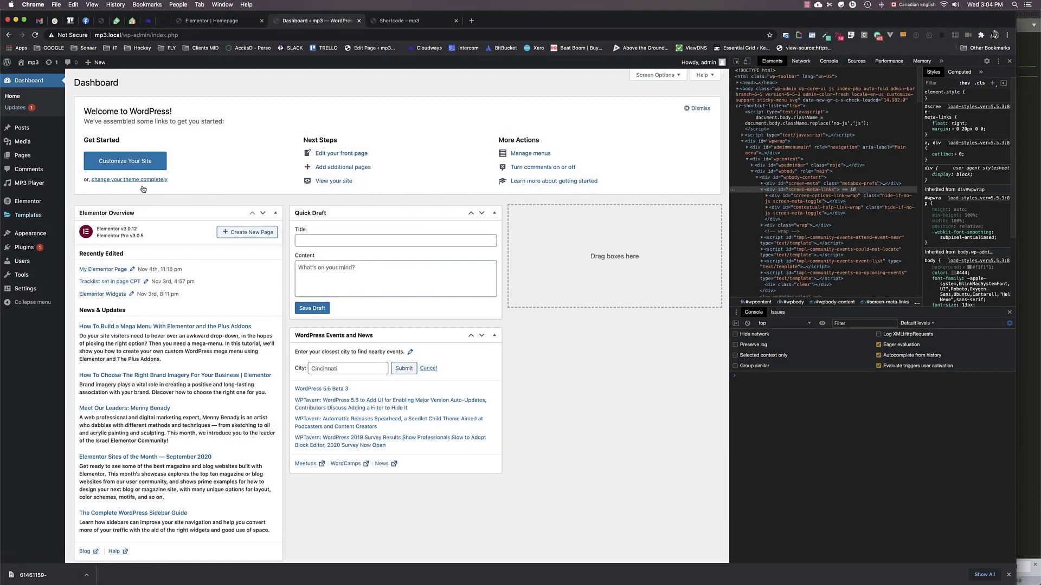
Step: Go to Settings under the MP3 Player admin menu
mouse_move(43, 190)
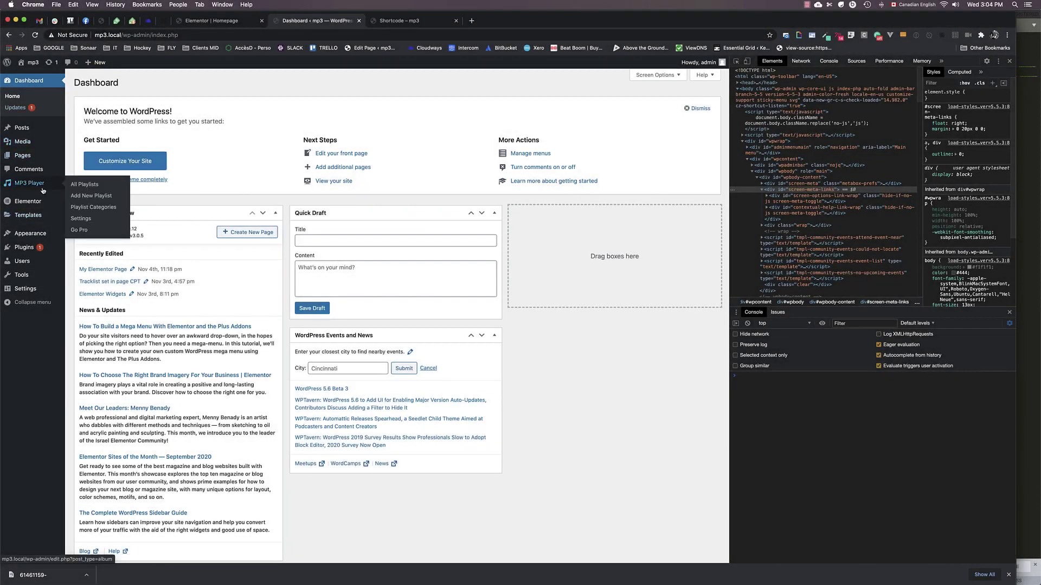
left_click(91, 219)
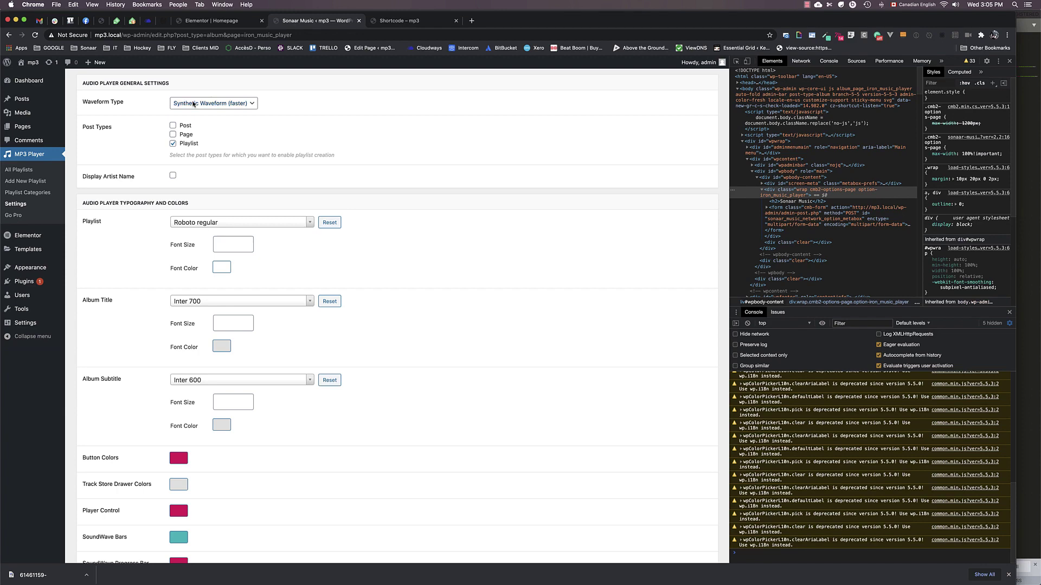
Step: Change the waveform type to Dynamic Waveform (slower) and save the settings
left_click(394, 21)
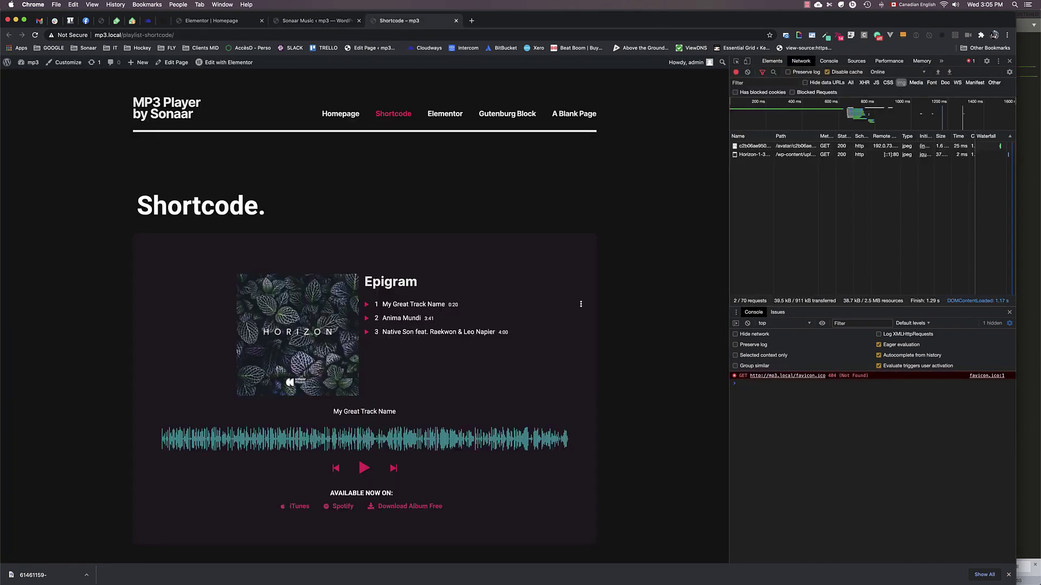
left_click(317, 21)
left_click(208, 103)
left_click(206, 111)
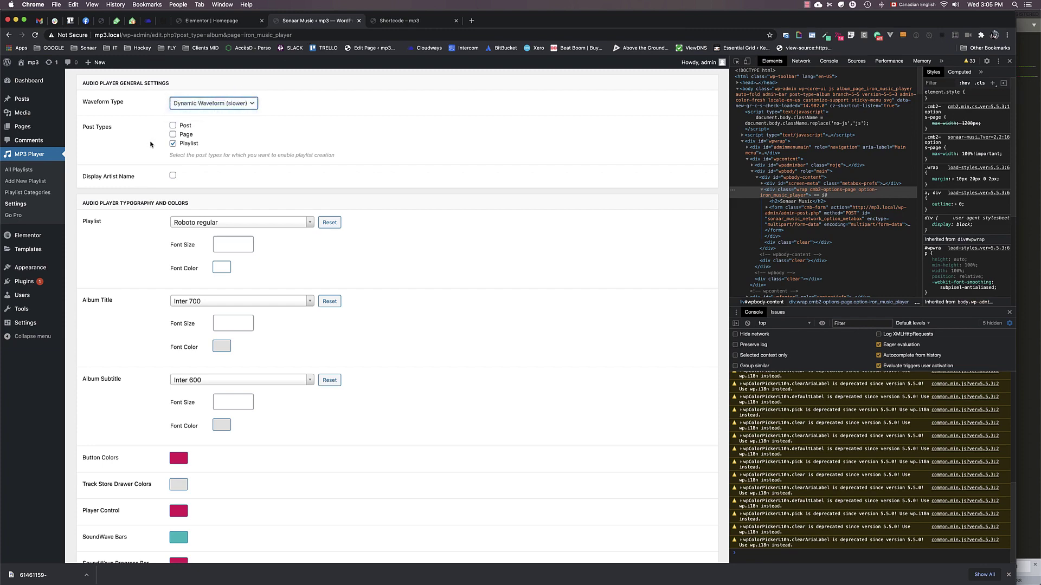
scroll(141, 217, "down", 4)
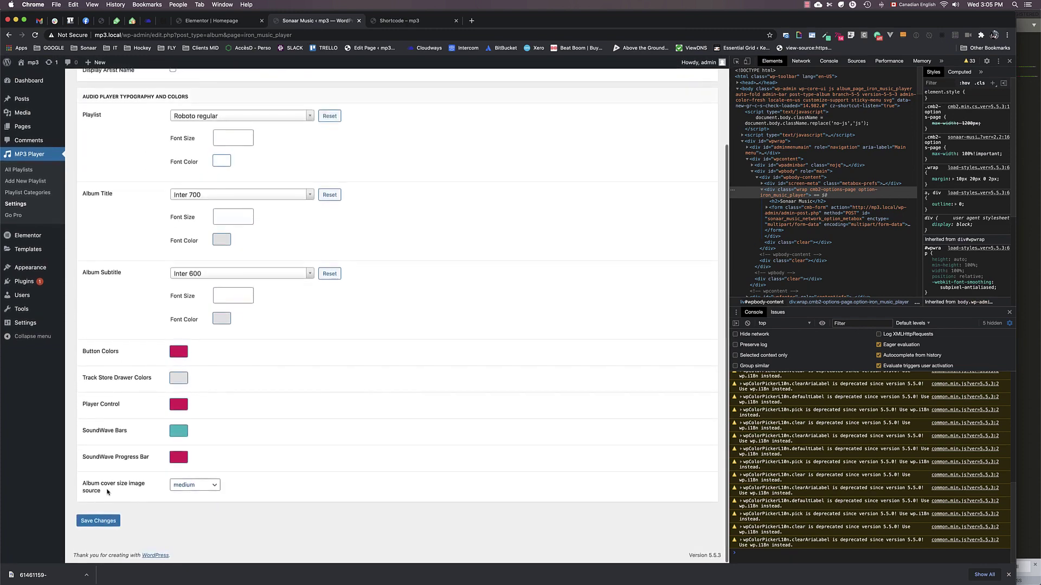
left_click(98, 521)
Step: Reload the Shortcode page and play Native Son and Anima Mundi to hear the dynamic waveform
left_click(399, 20)
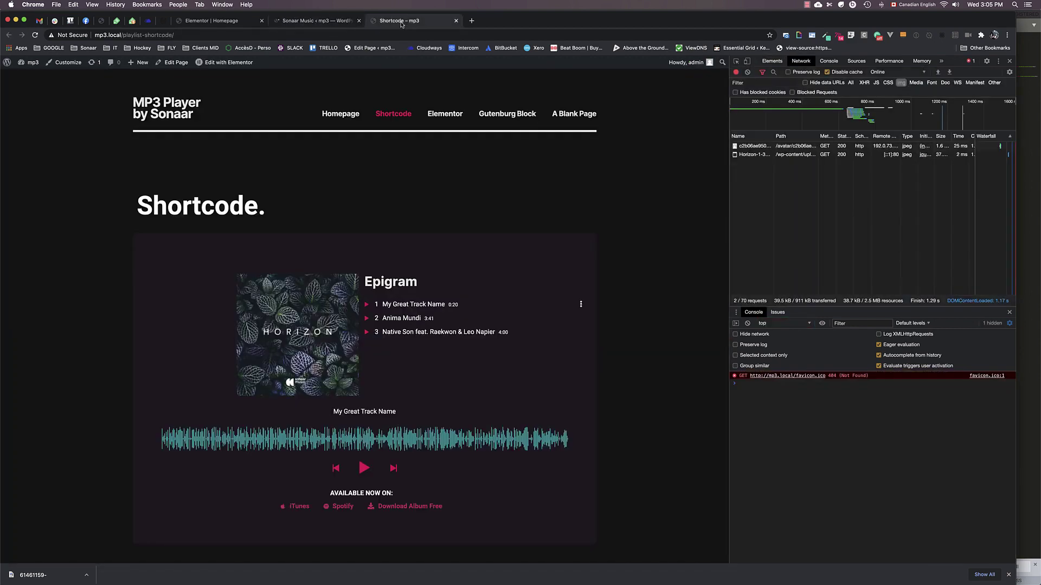
left_click(35, 35)
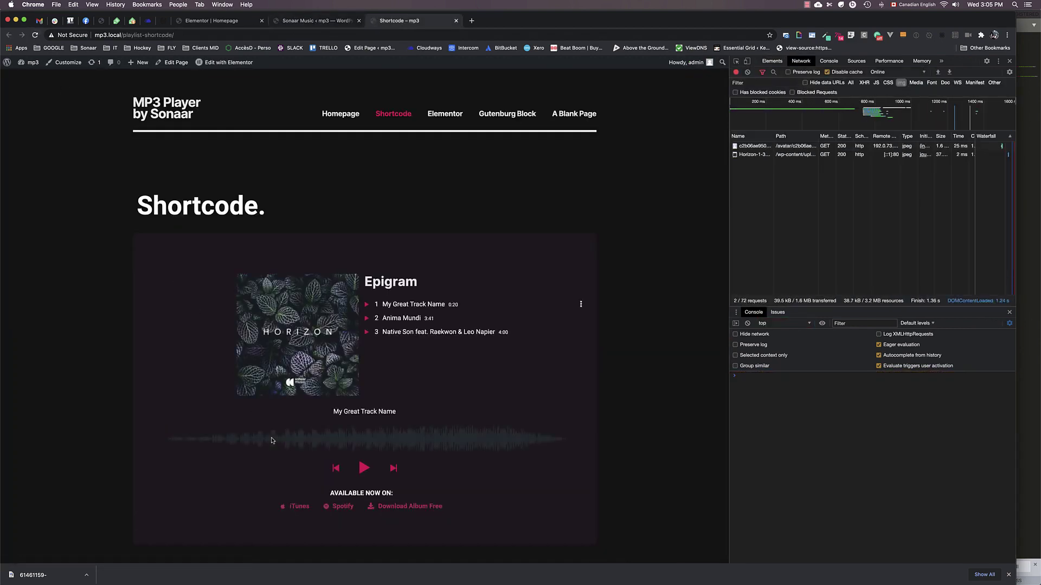
left_click(400, 335)
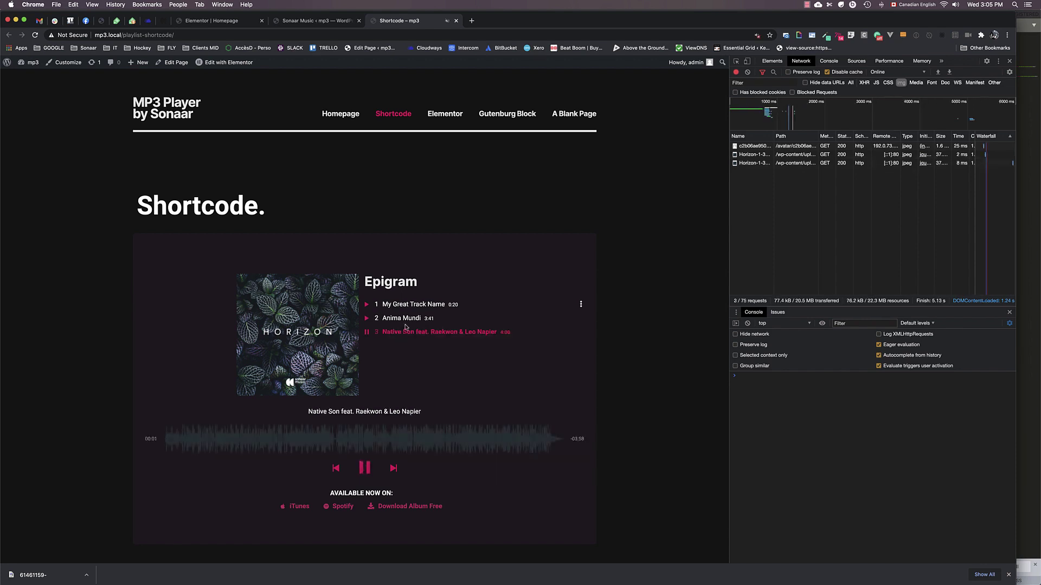
left_click(408, 321)
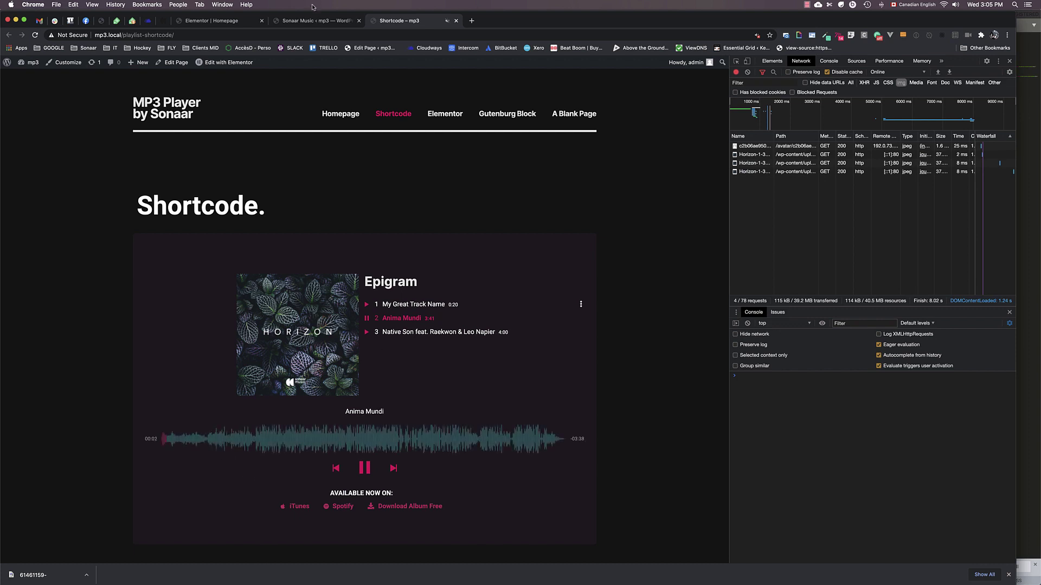
Step: Set the waveform type back to Synthetic Waveform (faster)
left_click(308, 21)
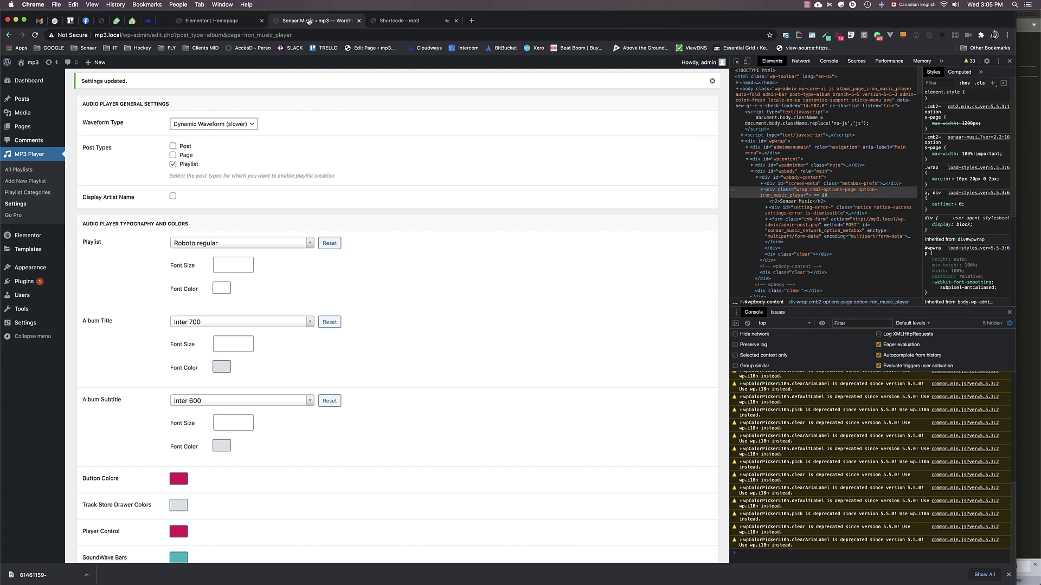
left_click(806, 7)
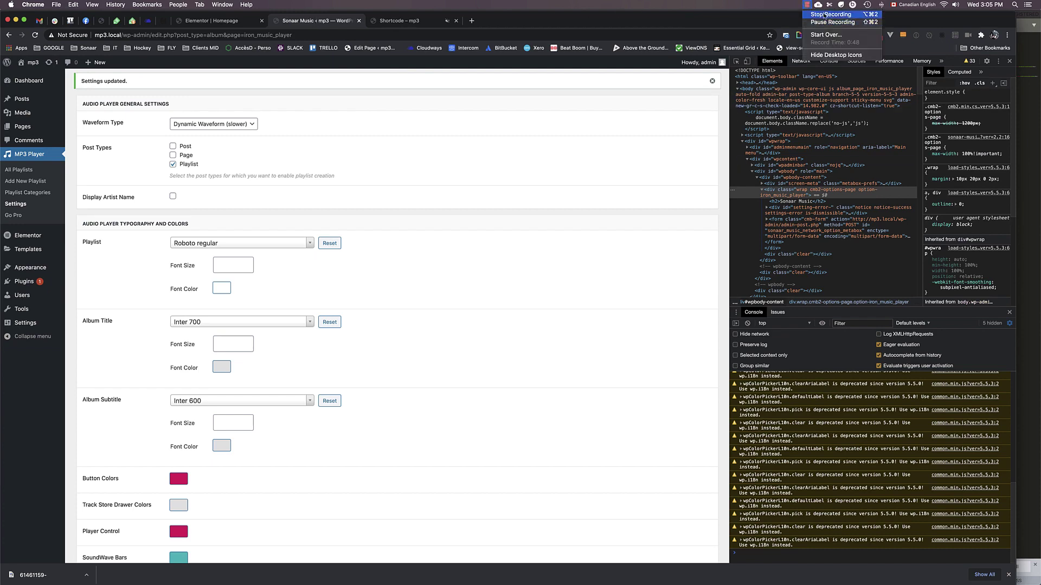
left_click(226, 125)
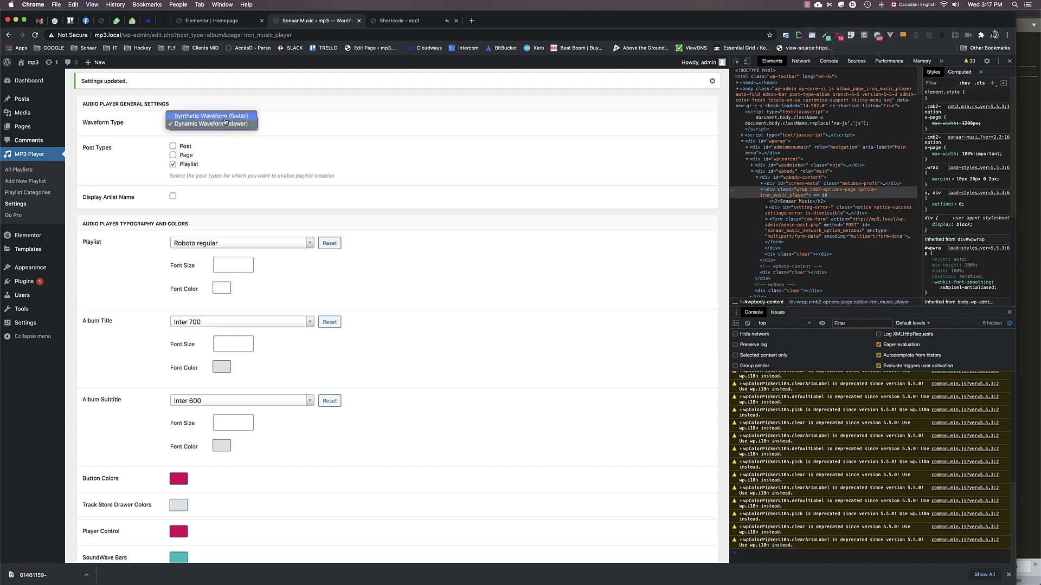
left_click(225, 119)
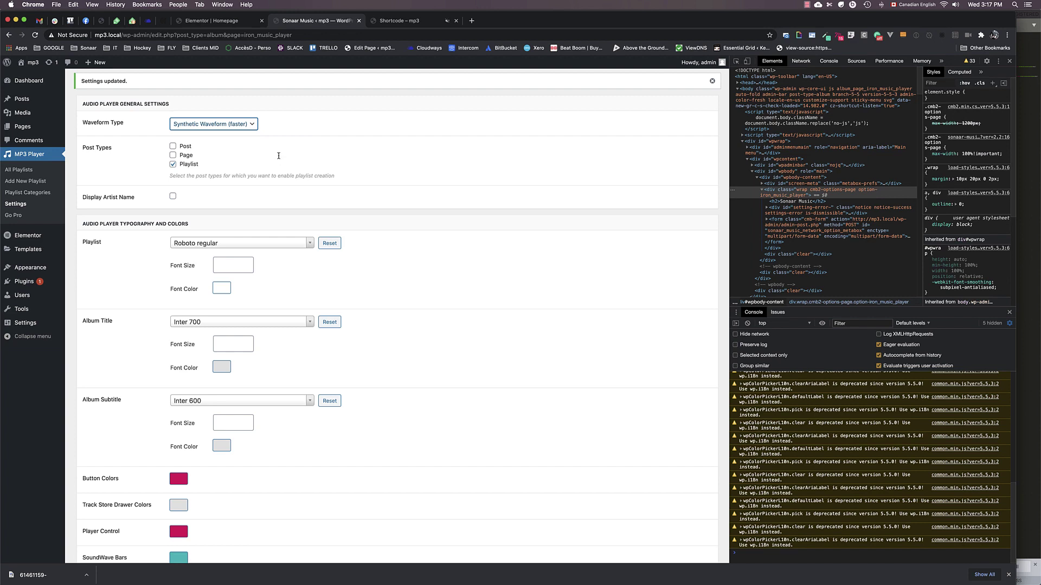
Step: Make the Playlist text Inter 700, 24px and yellow
scroll(279, 158, "down", 5)
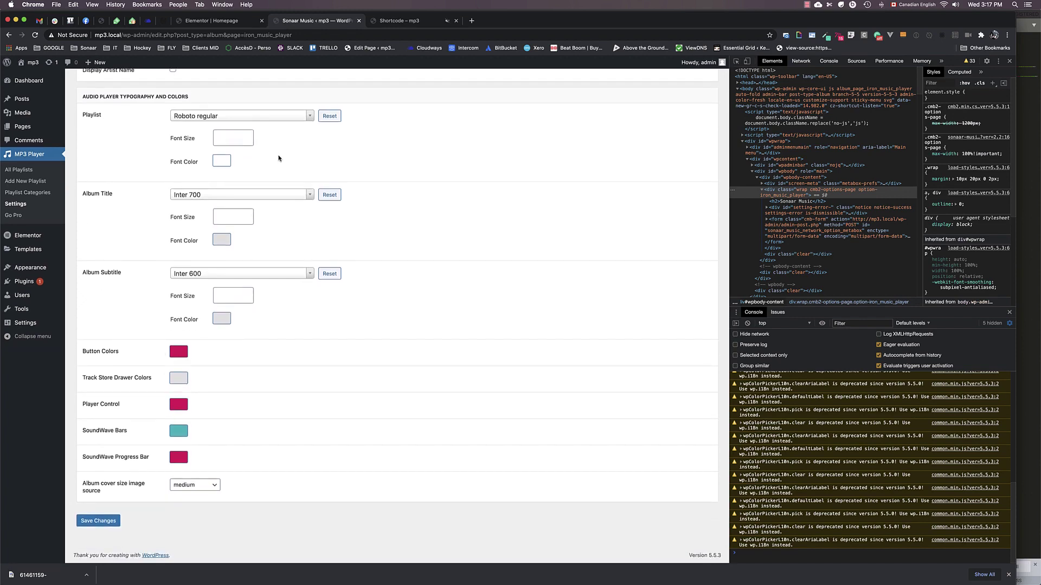
scroll(279, 159, "up", 5)
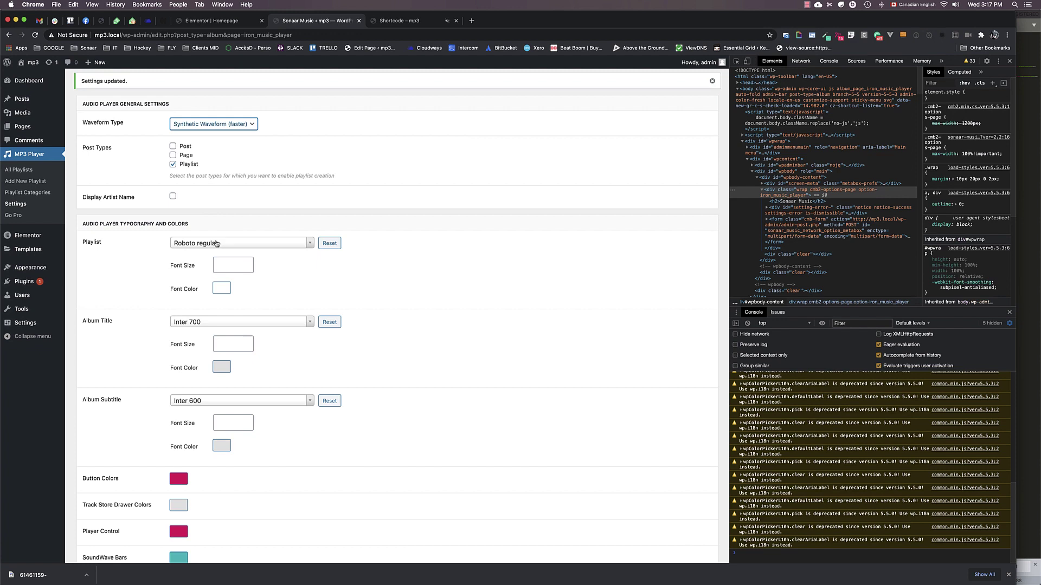
left_click(216, 244)
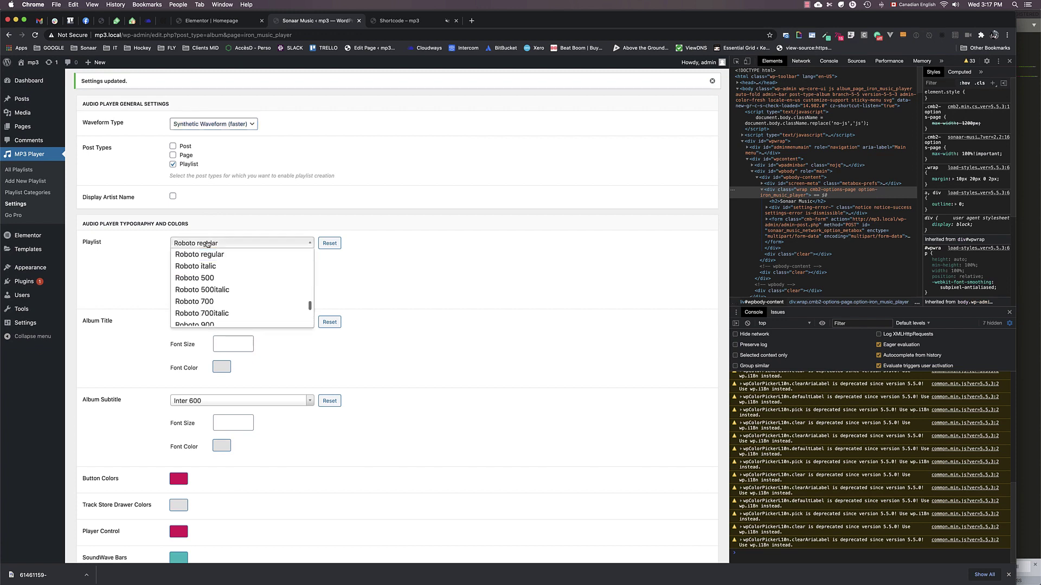
key("super+f")
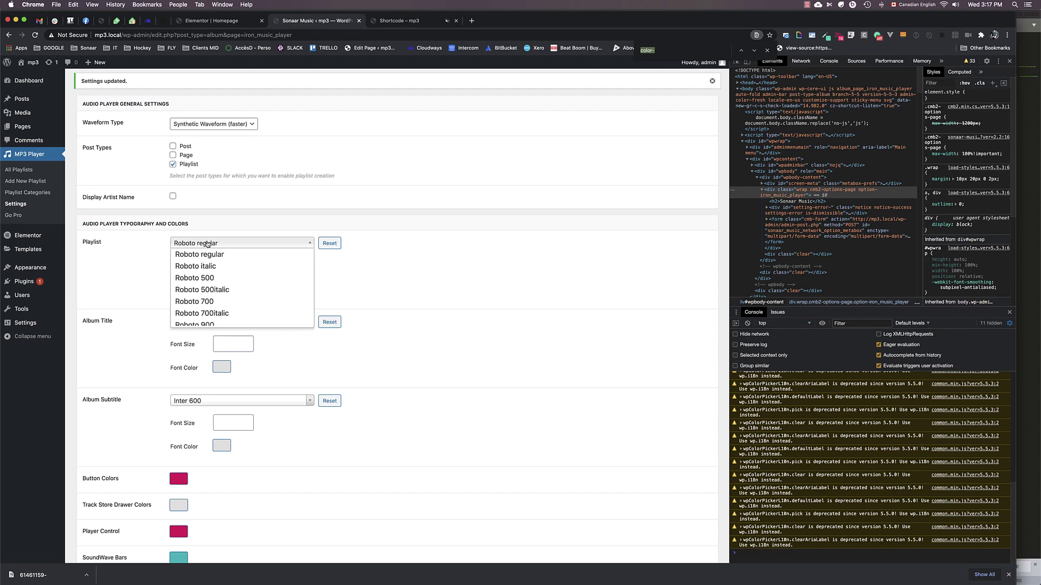
type("inter")
left_click(209, 297)
left_click(234, 265)
type("24")
left_click(224, 285)
left_click(222, 289)
left_click(263, 382)
Step: Set the player button colour to green and check it on the reloaded Shortcode page
scroll(179, 354, "down", 5)
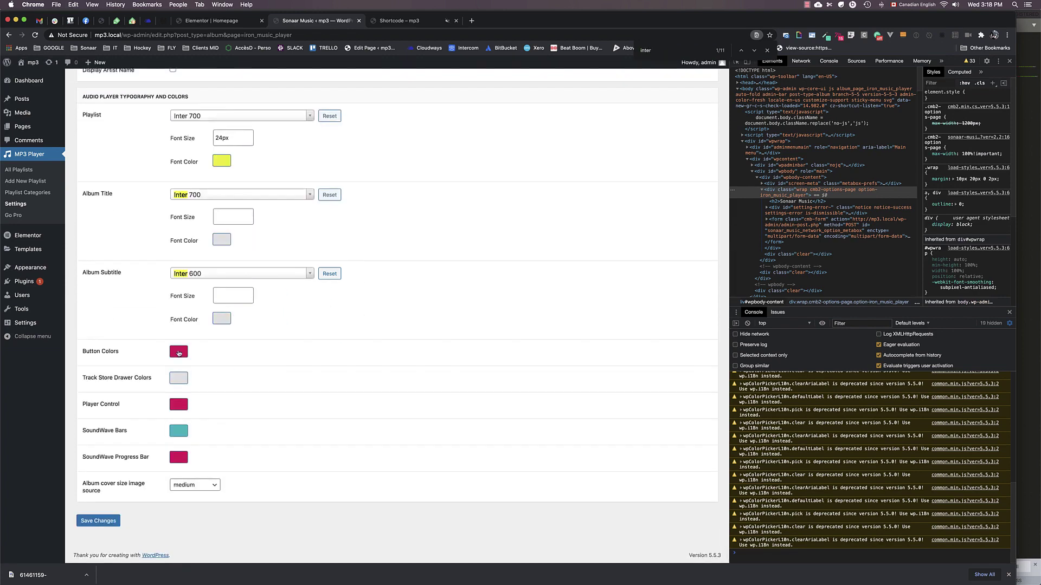
left_click(179, 352)
left_click(239, 448)
left_click(131, 399)
key("ctrl+Tab")
key("super+r")
key("ctrl+shift+Tab")
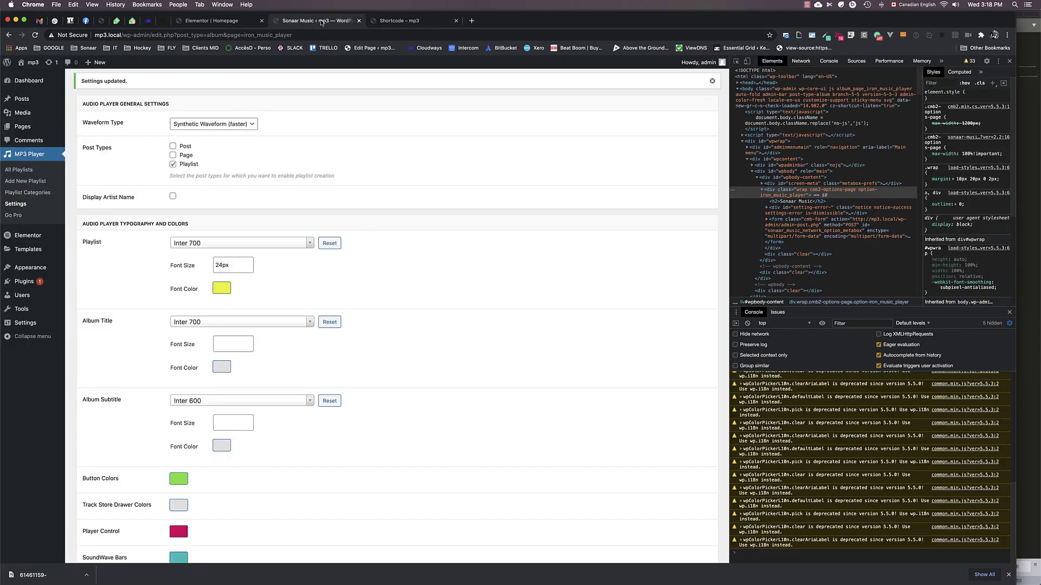
Step: Make the SoundWave Bars green, save the settings and reload the Shortcode page
scroll(179, 325, "down", 5)
left_click(179, 435)
left_click(238, 531)
left_click(108, 417)
left_click(98, 525)
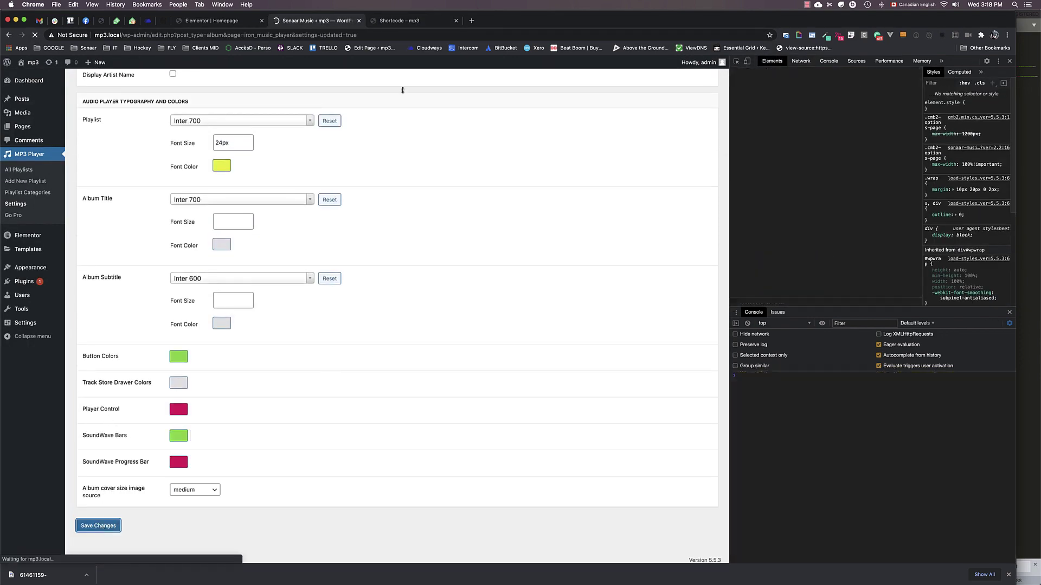
key("ctrl+Tab")
key("super+r")
left_click(315, 21)
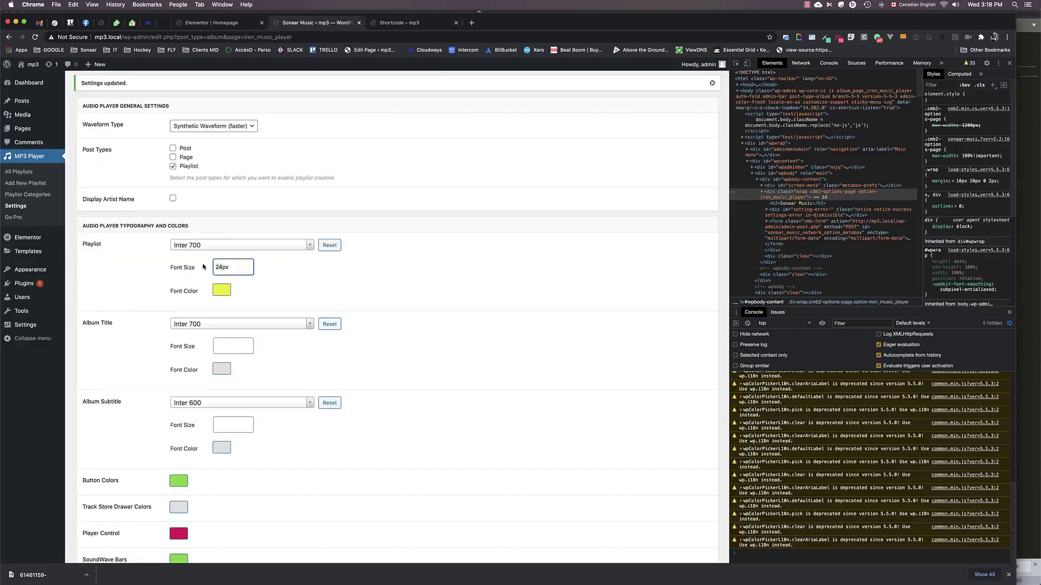
scroll(401, 283, "down", 5)
key("ctrl+Tab")
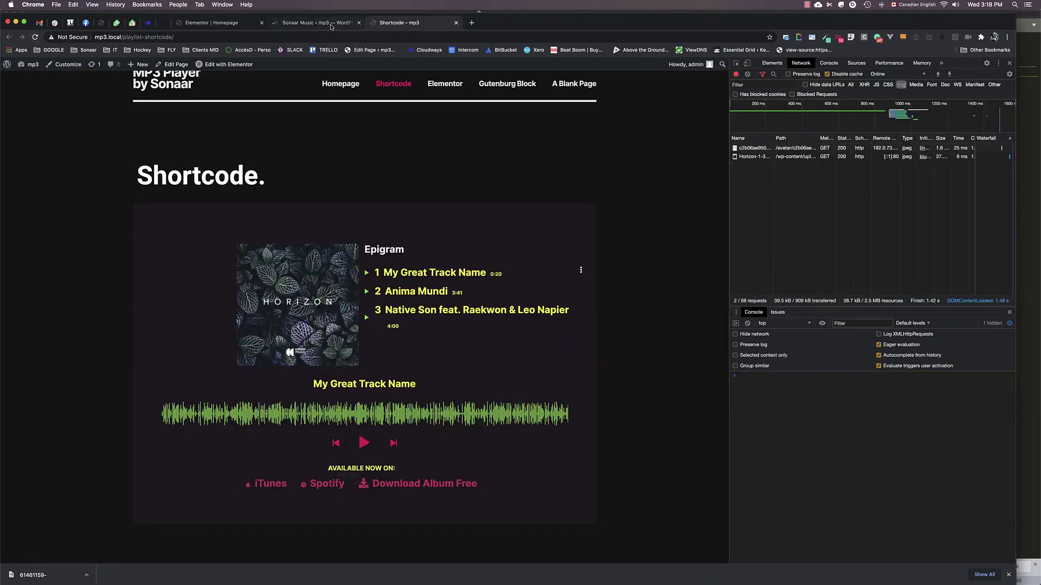
Step: Save the MP3 player settings and check the Shortcode page for yellow titles, green soundwave, pink controls
left_click(301, 25)
left_click(98, 521)
key("ctrl+Tab")
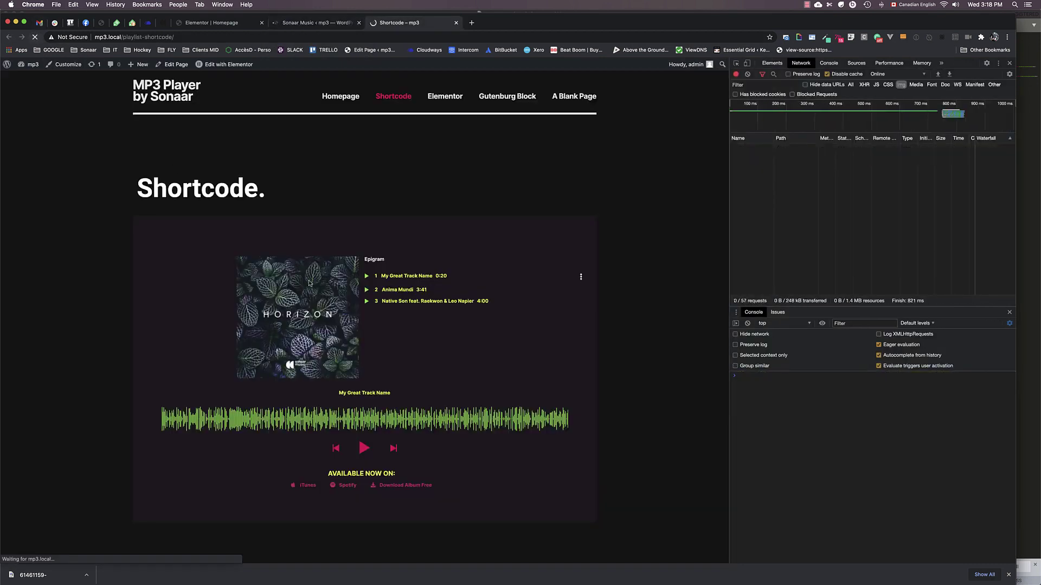